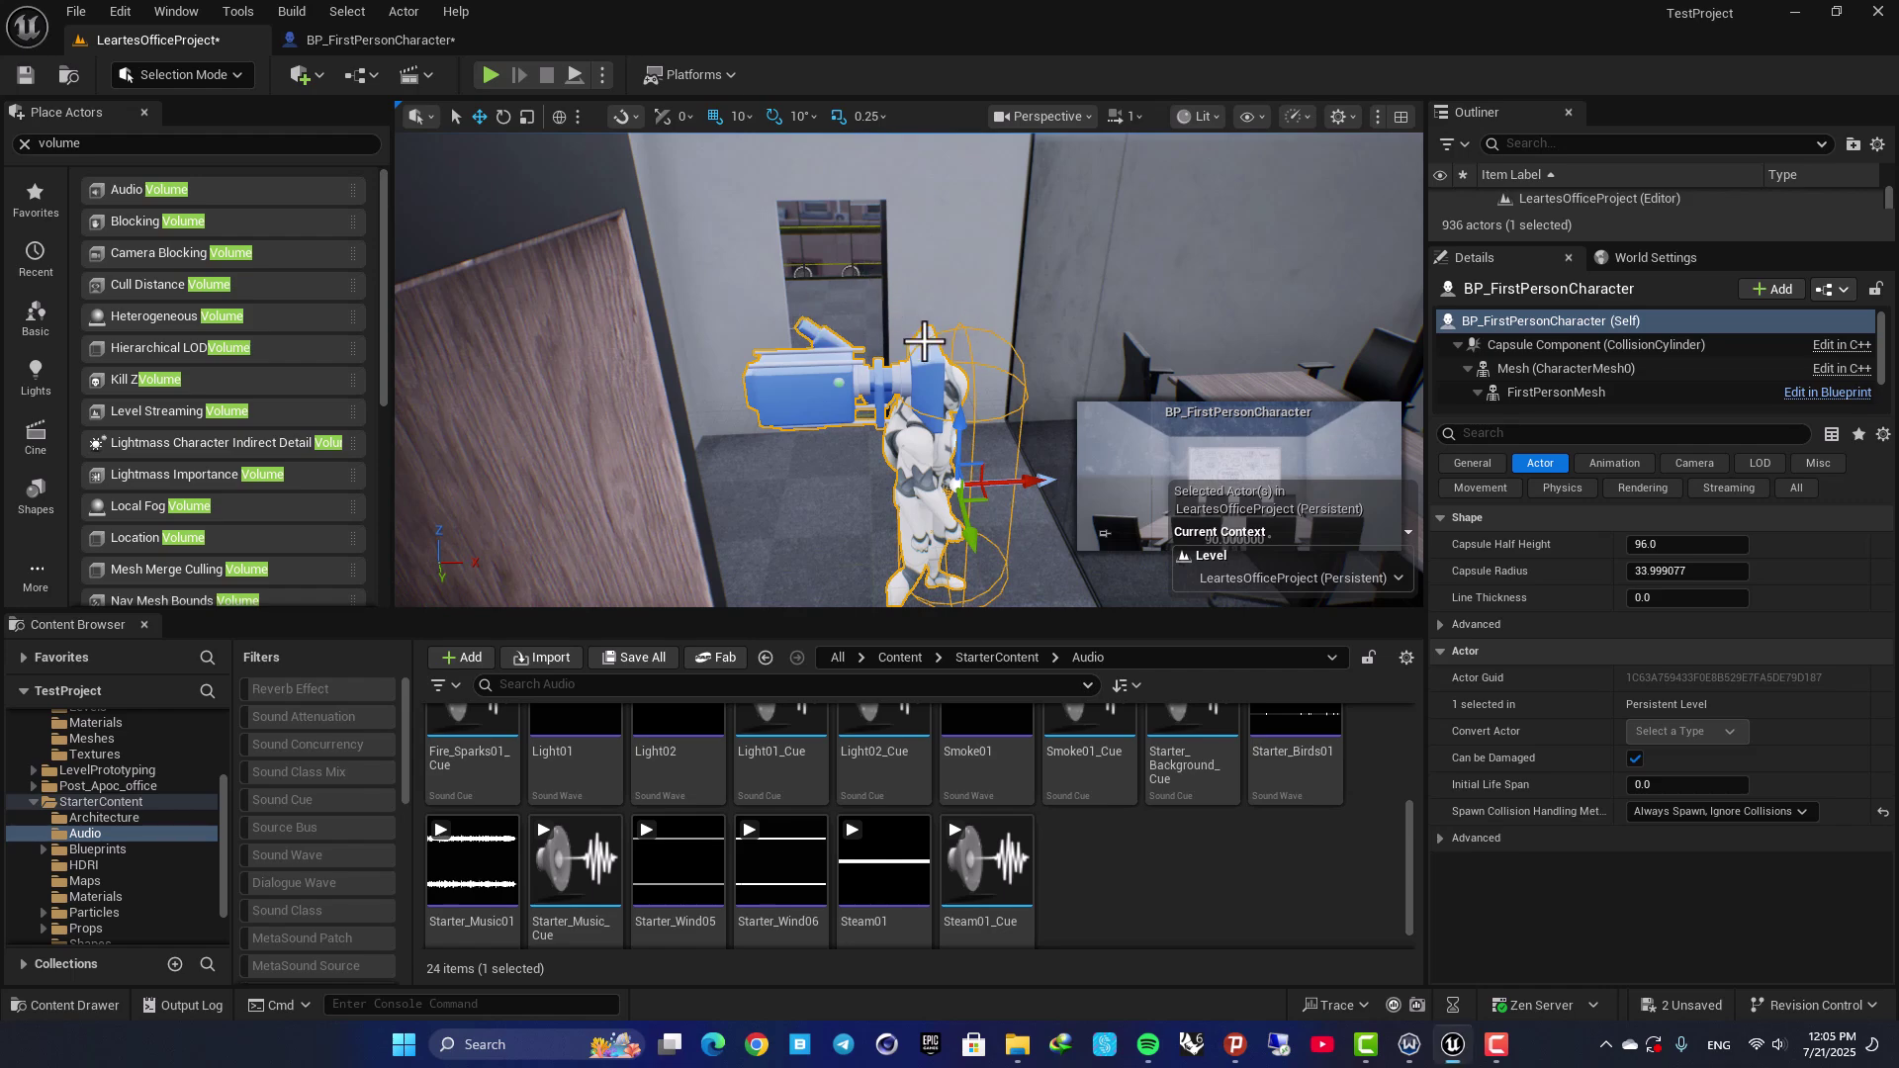
Play the level in the editor and walk the character past the meeting room into the furnished corner office
key("s")
right_click_drag(924, 341, 879, 290)
key("w")
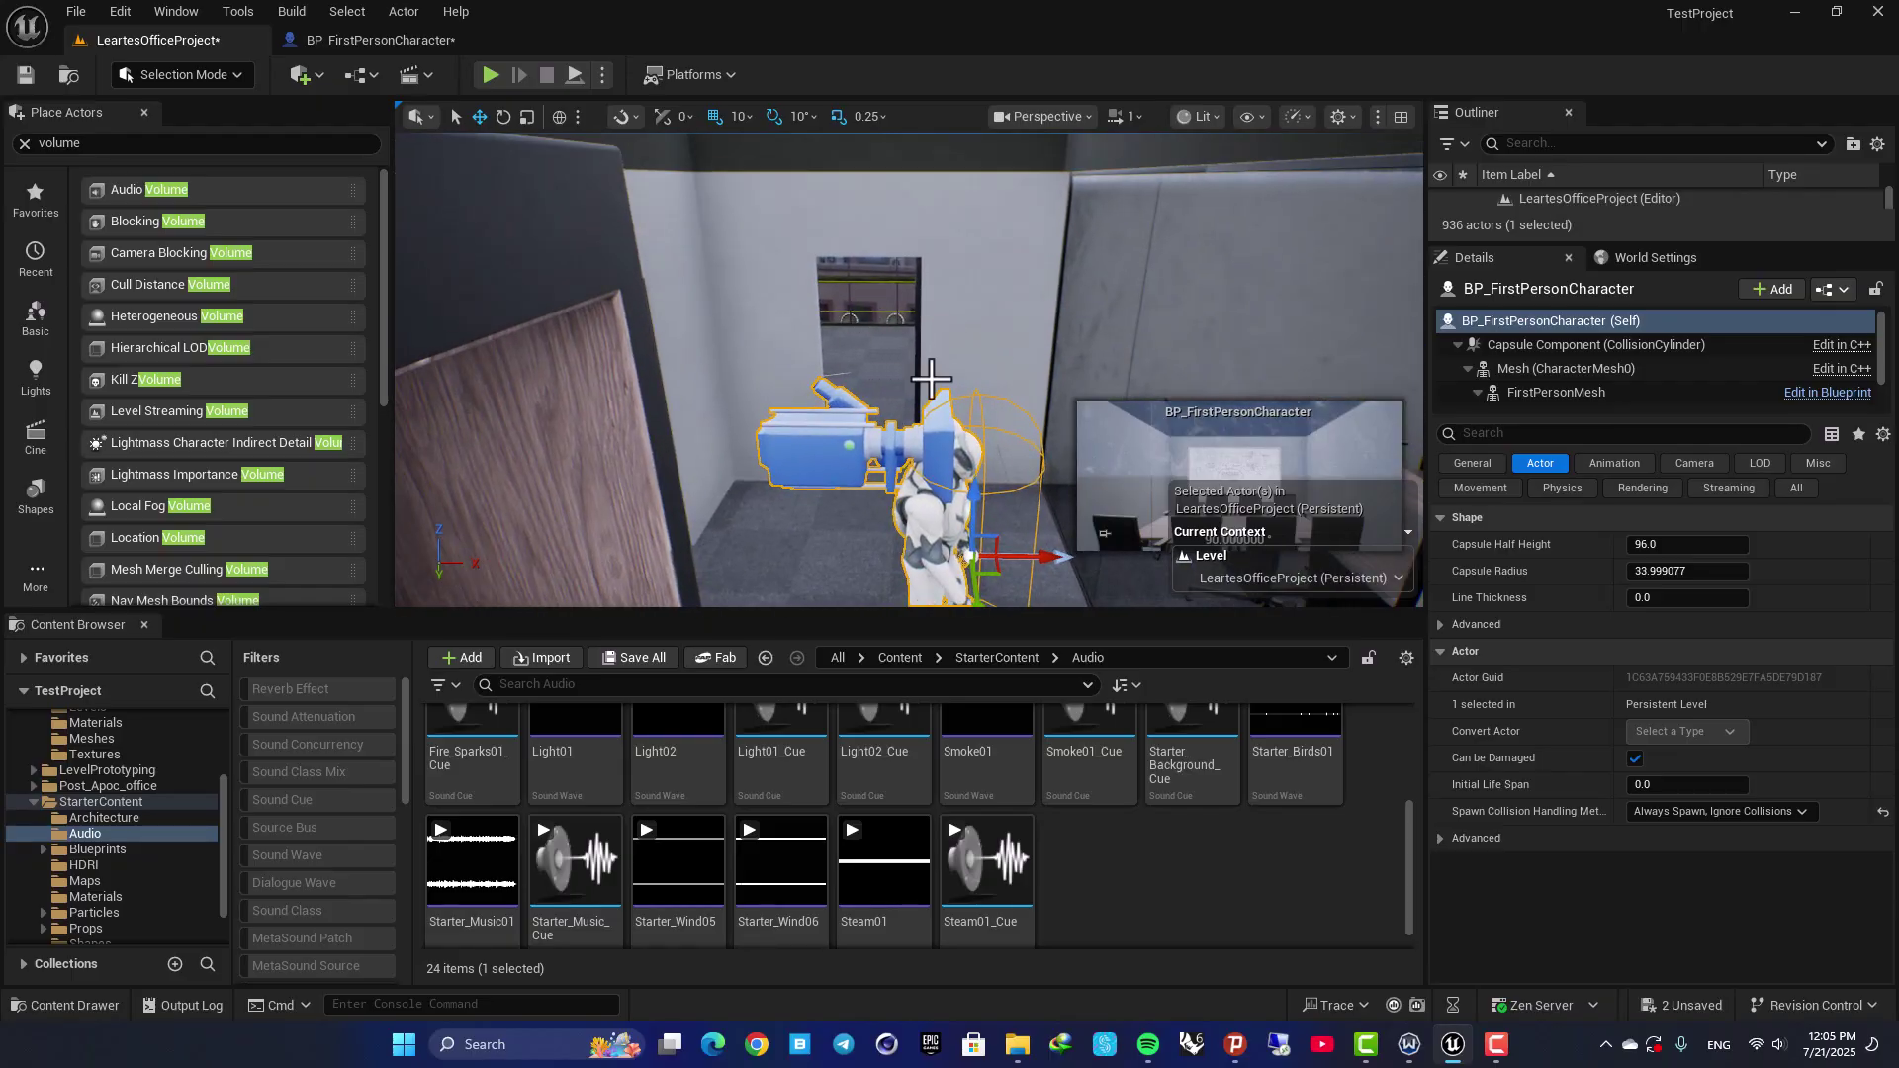
left_click(490, 74)
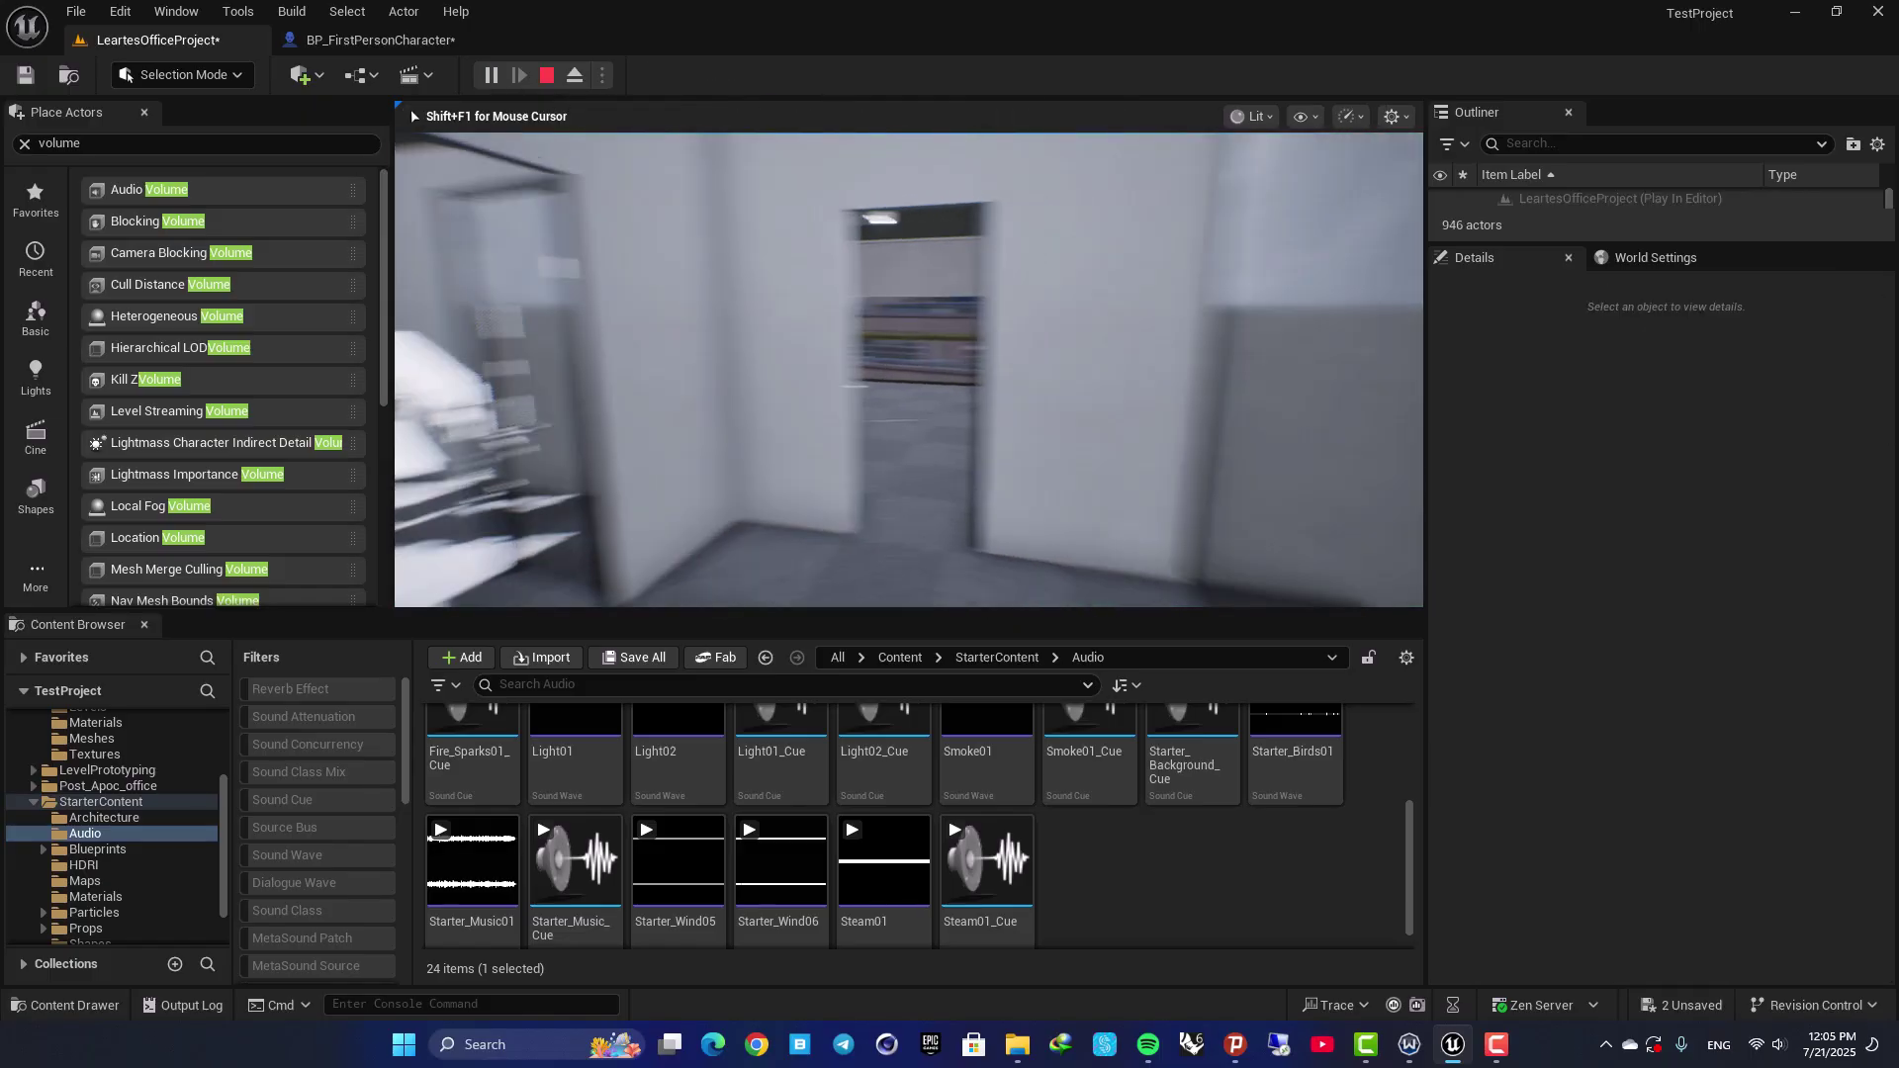
key("w")
key("w")
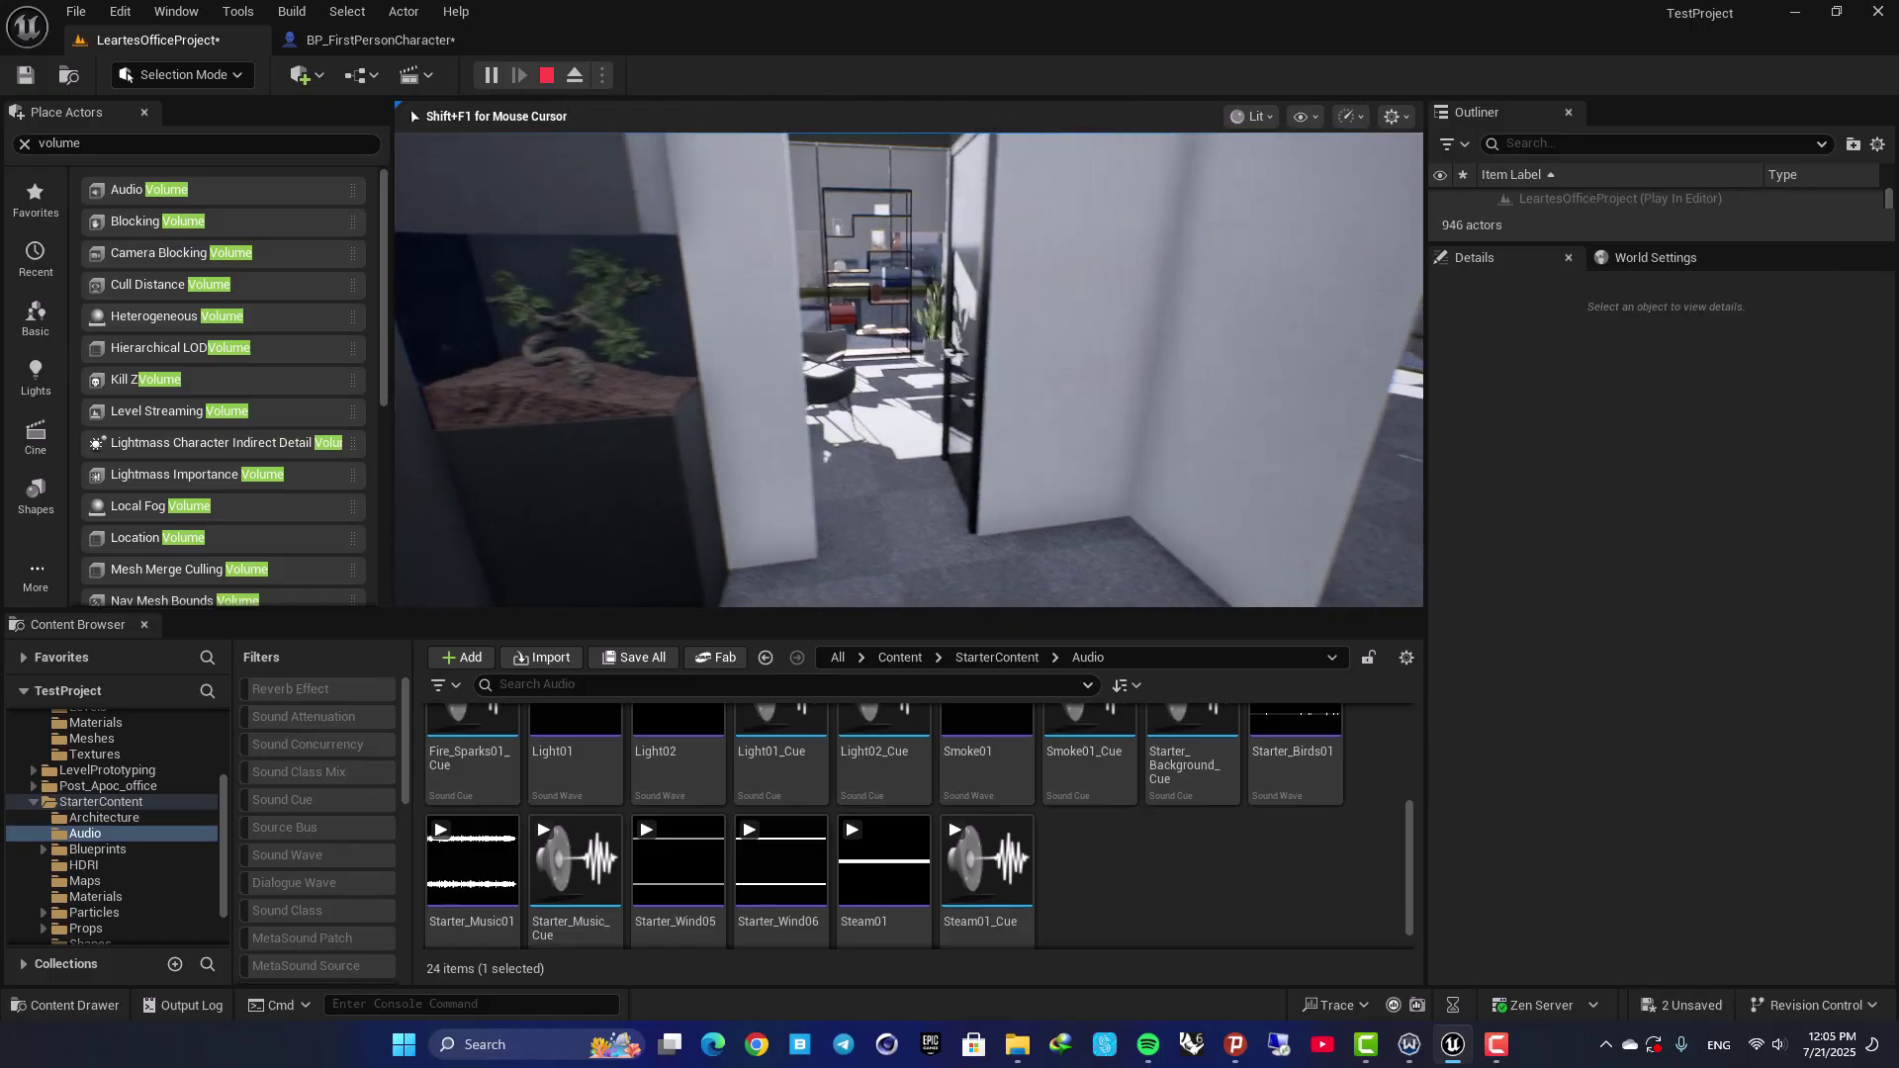
key("s")
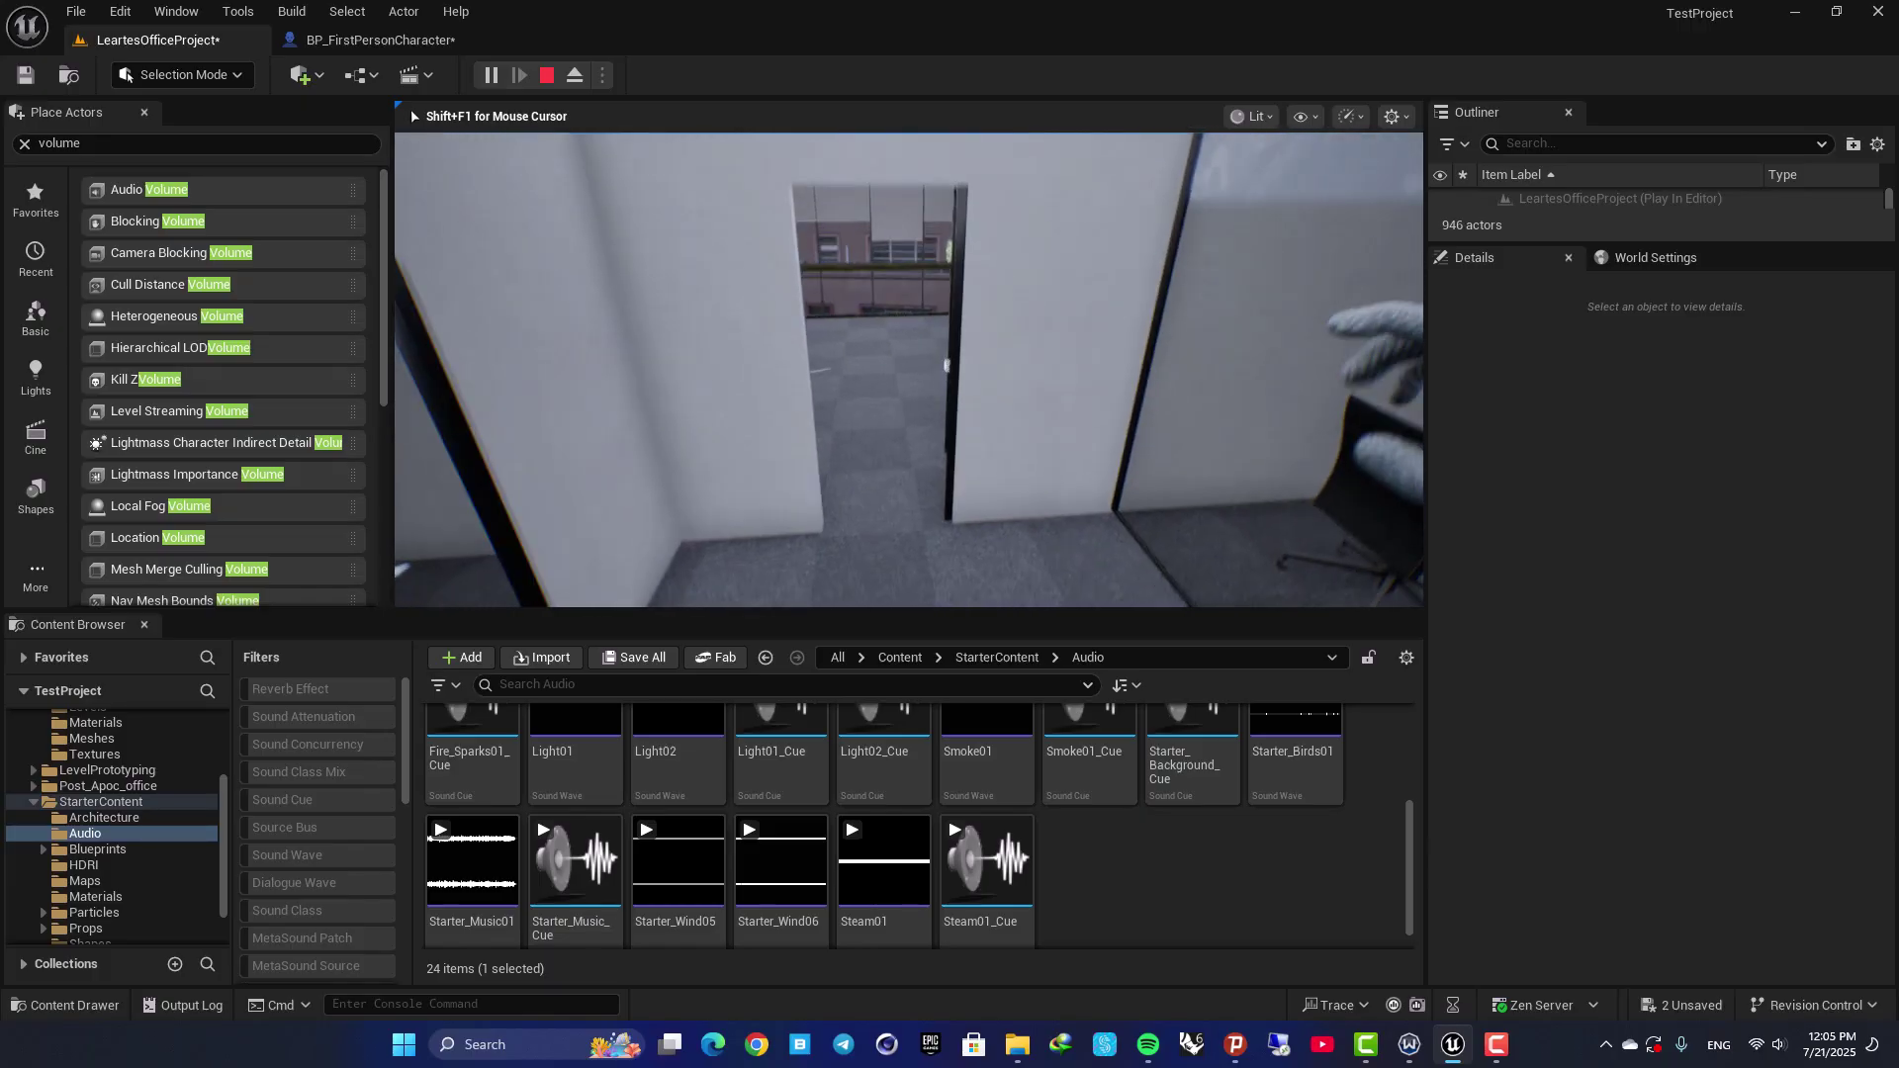
key("w")
key("w")
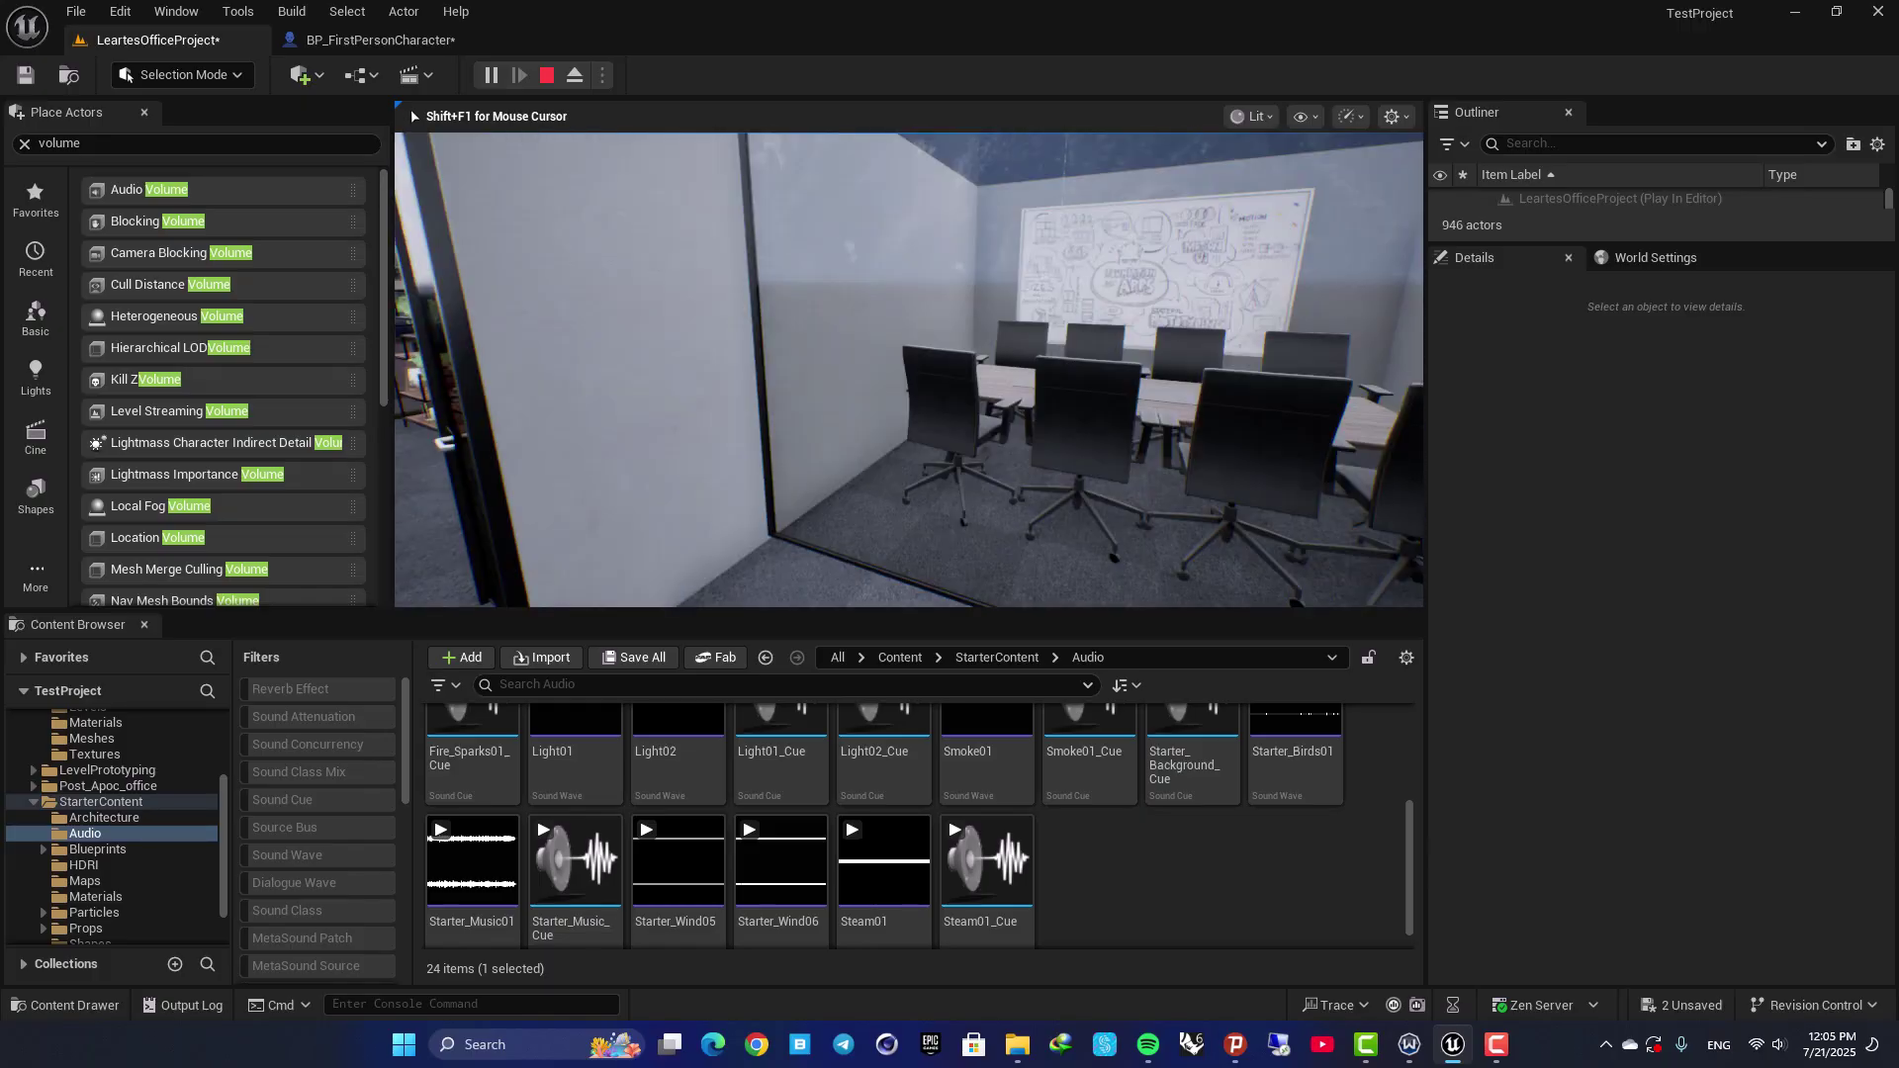
key("w")
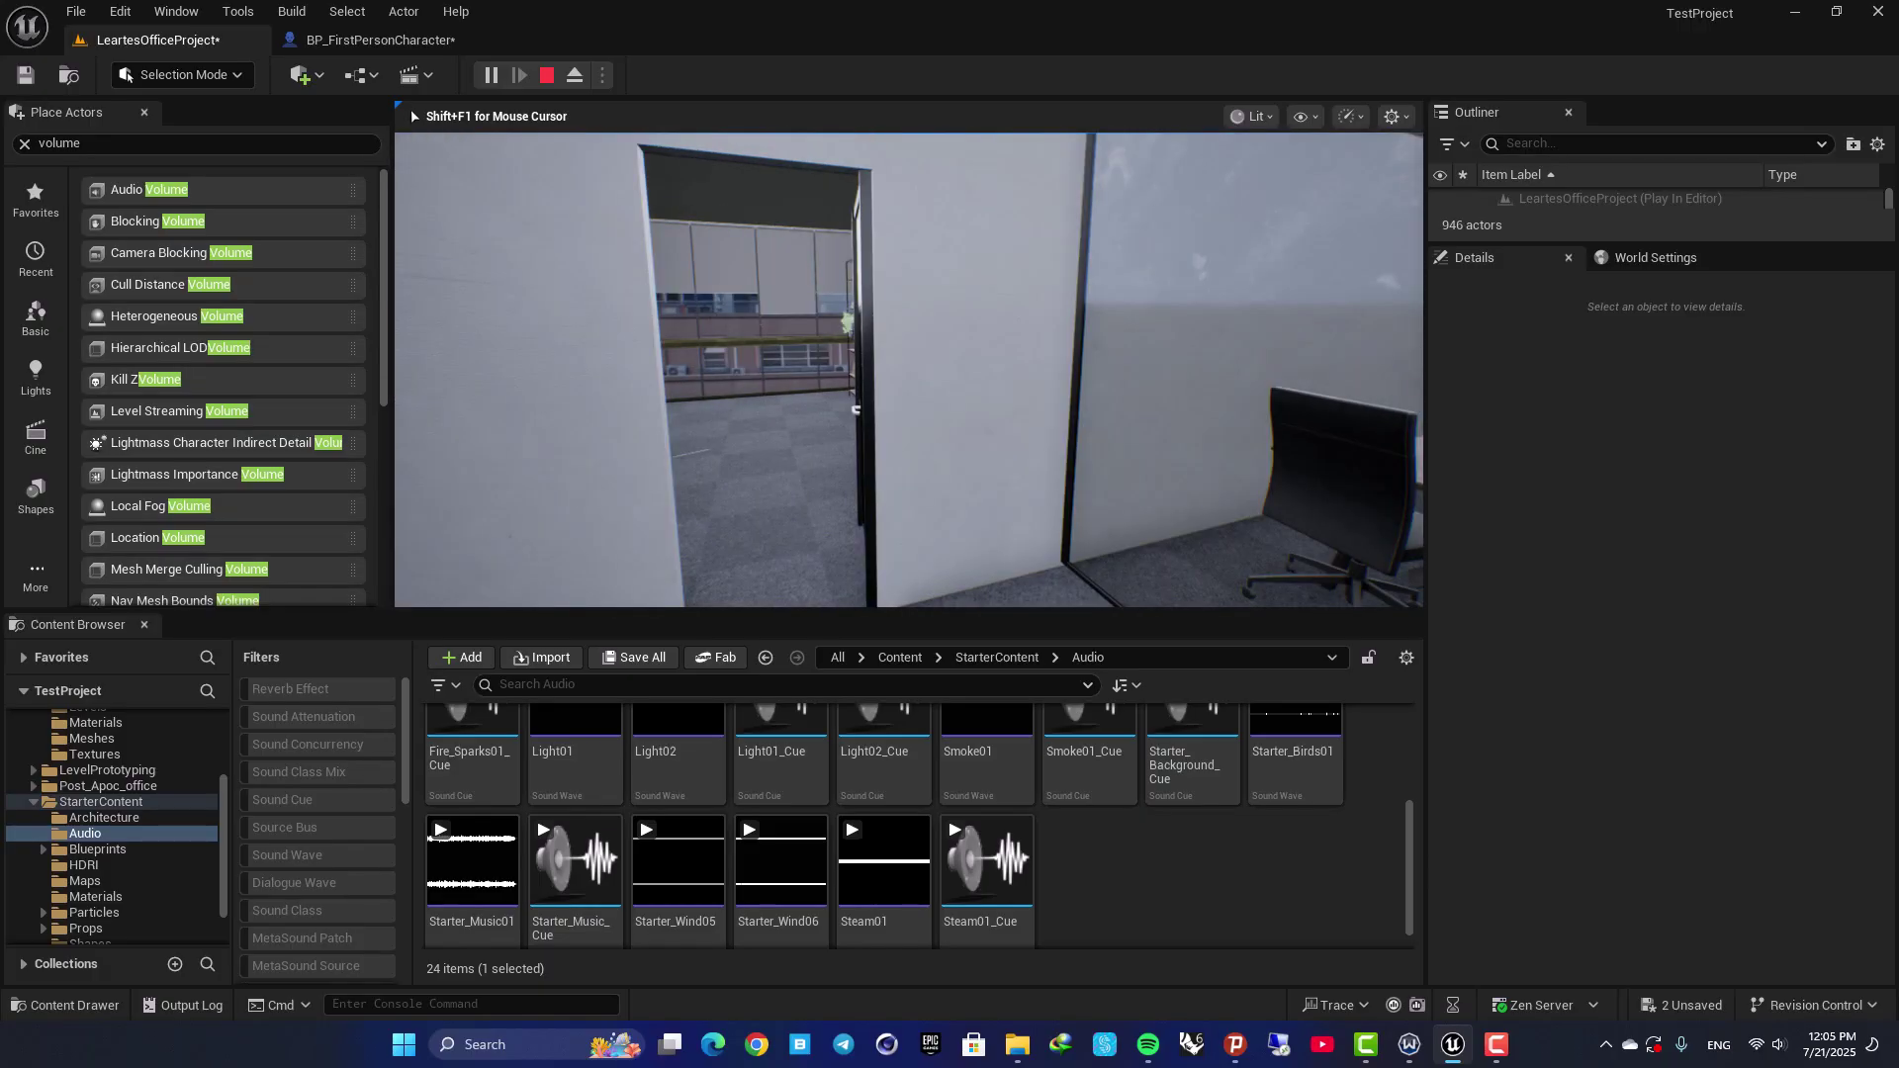
key("w")
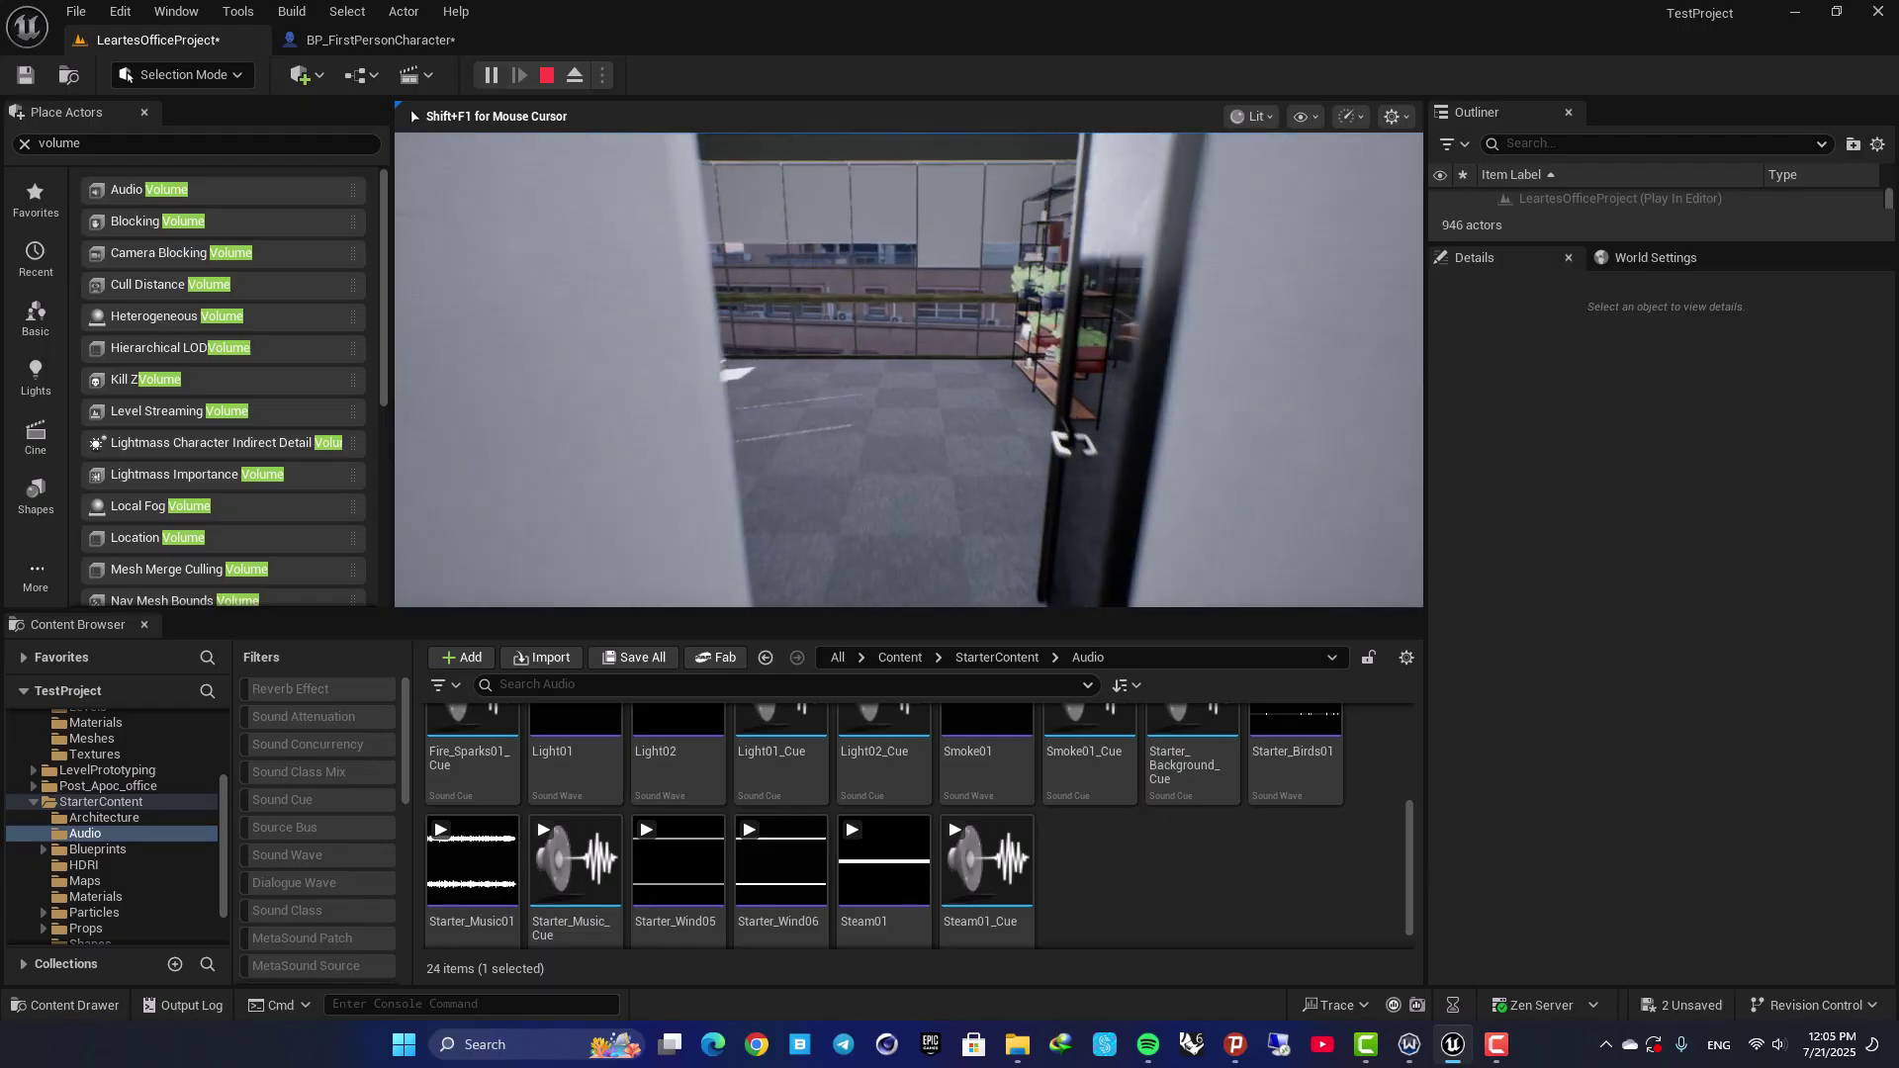
key("w")
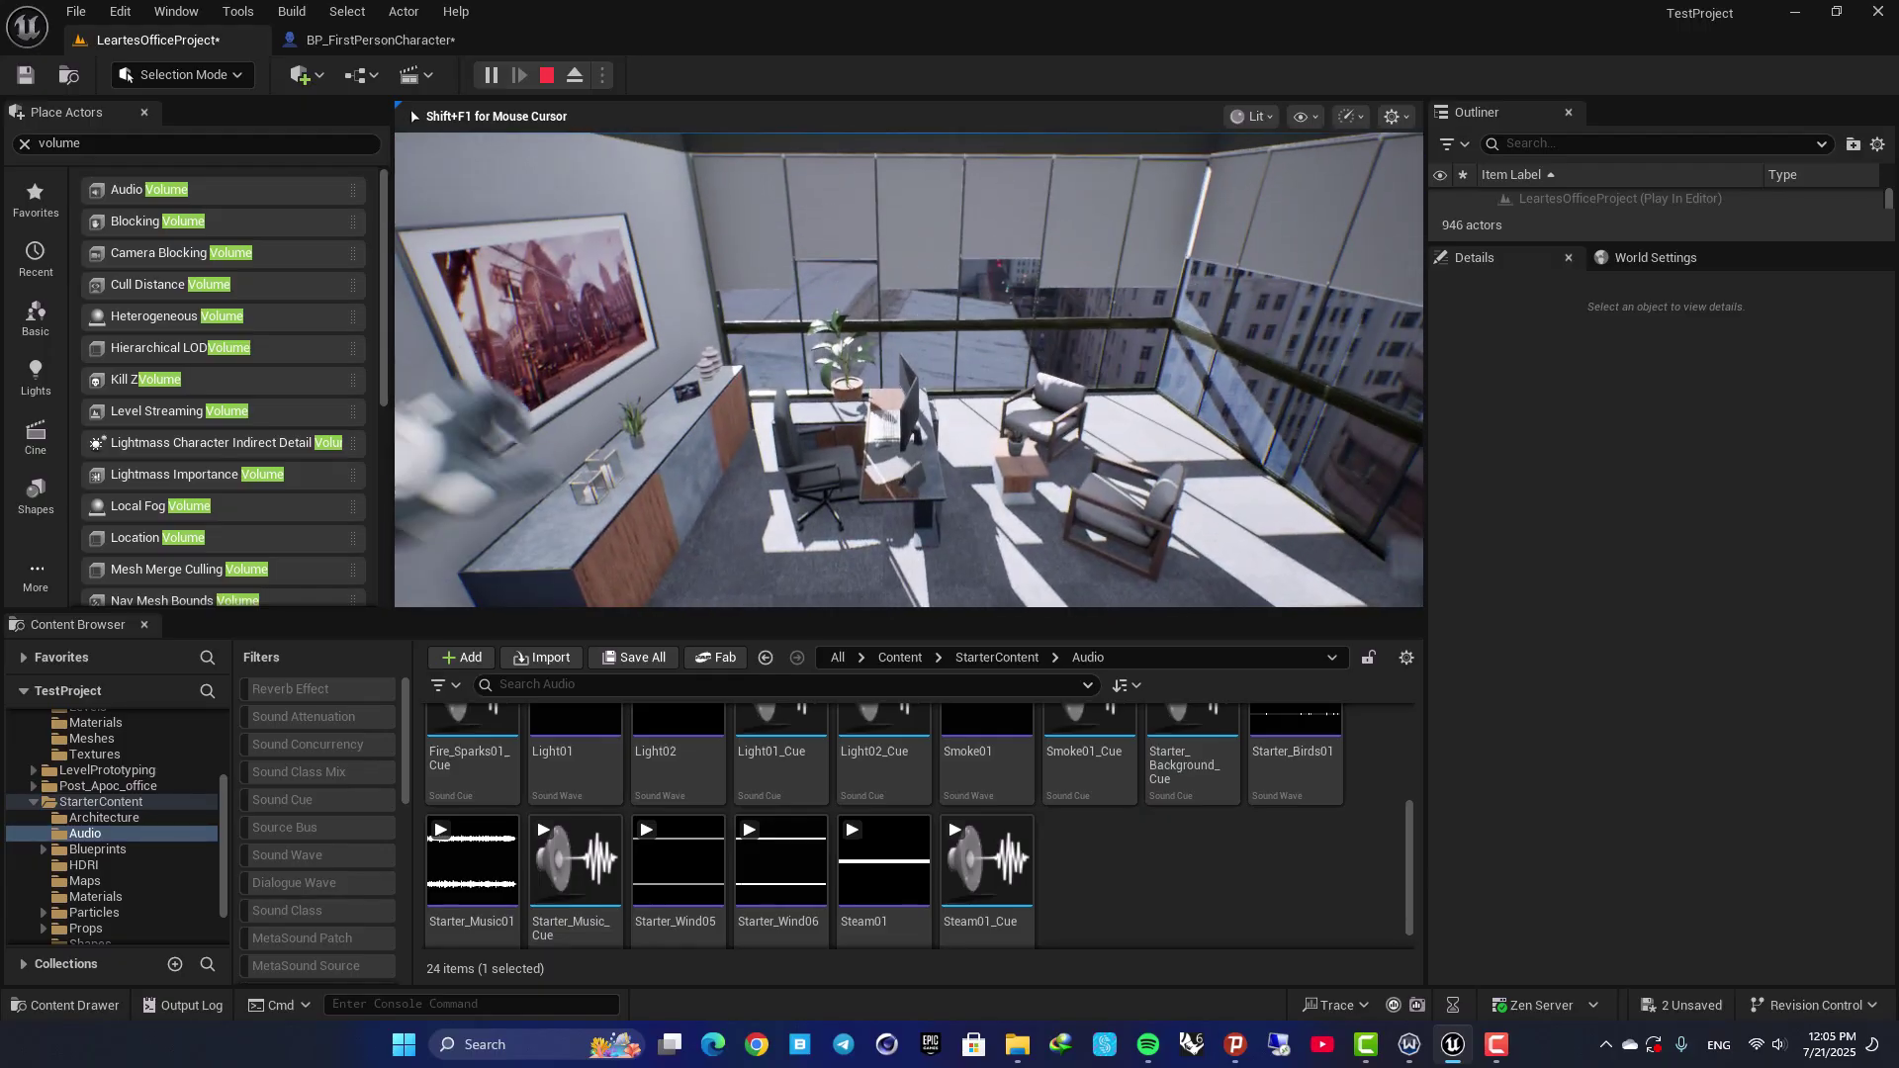
Walk back and forth between the corner office and its open doorway, heading into the corridor, to test the level
key("s")
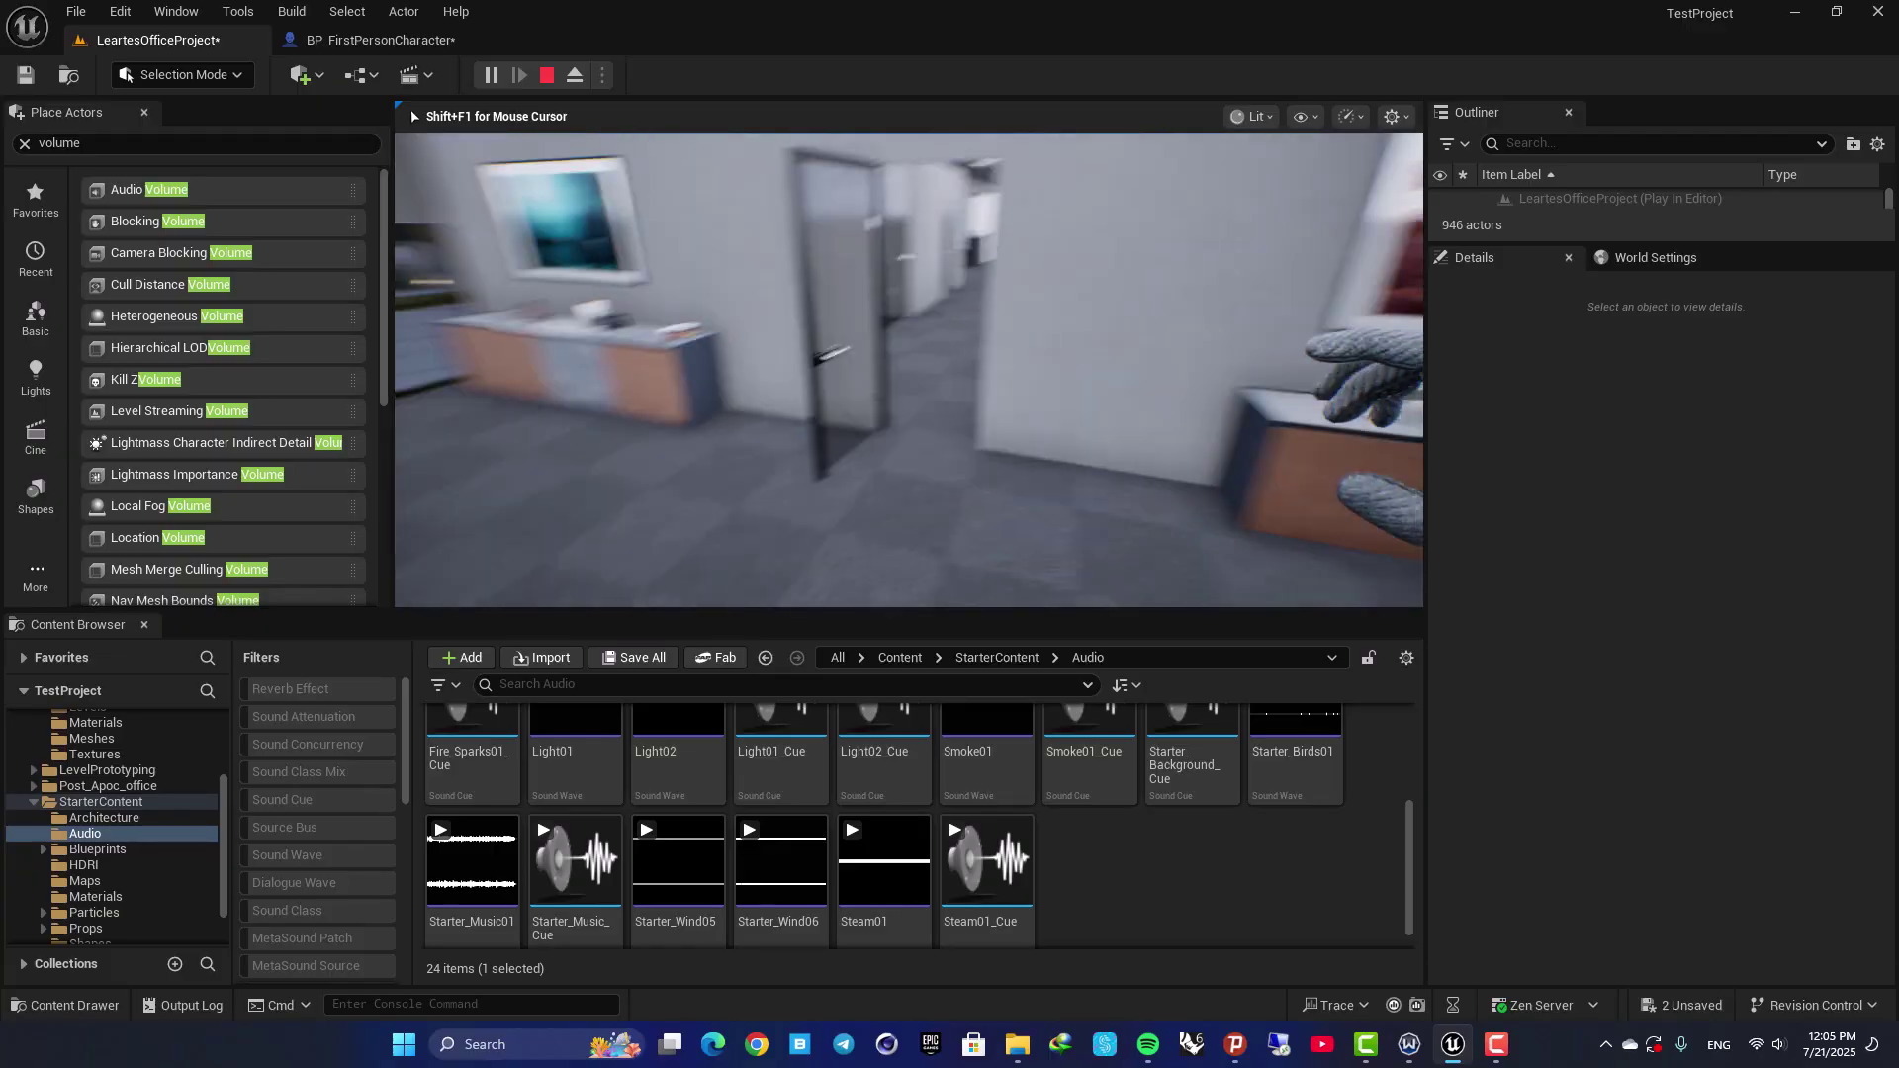
key("w")
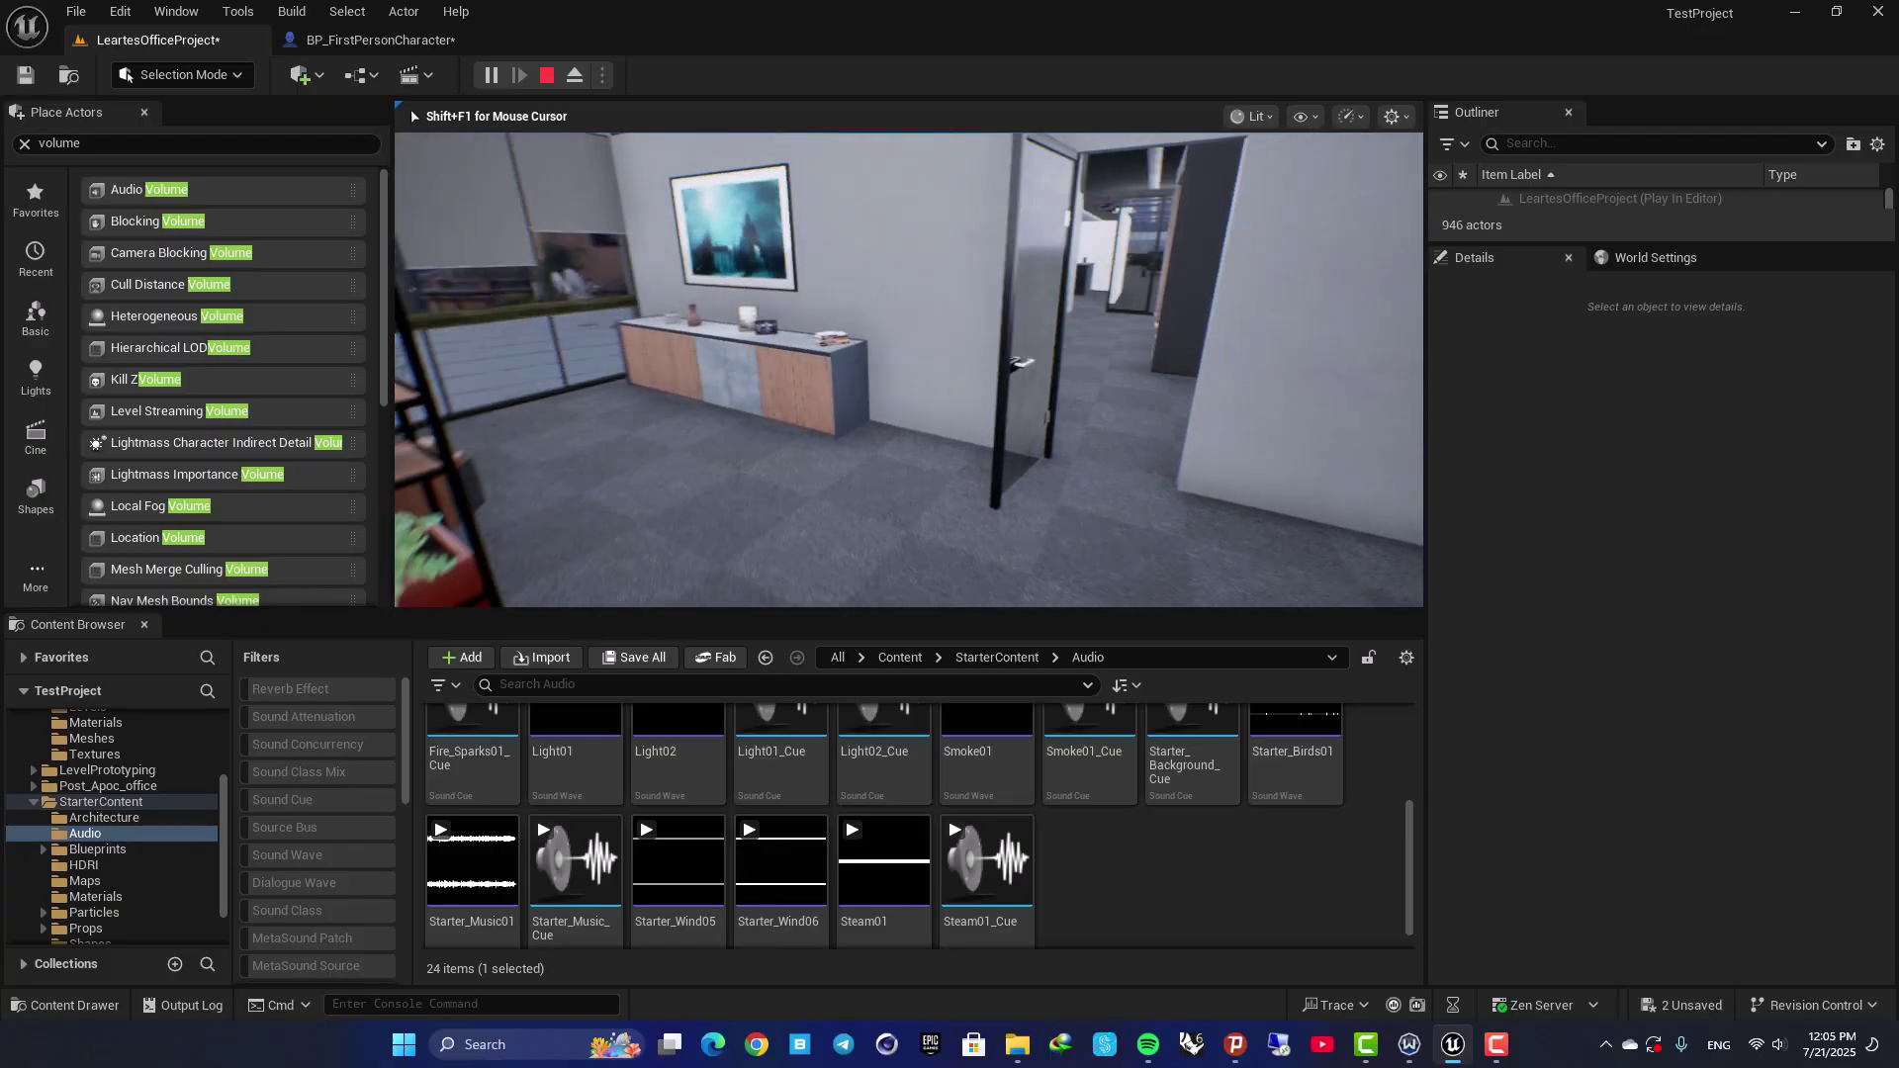
key("w")
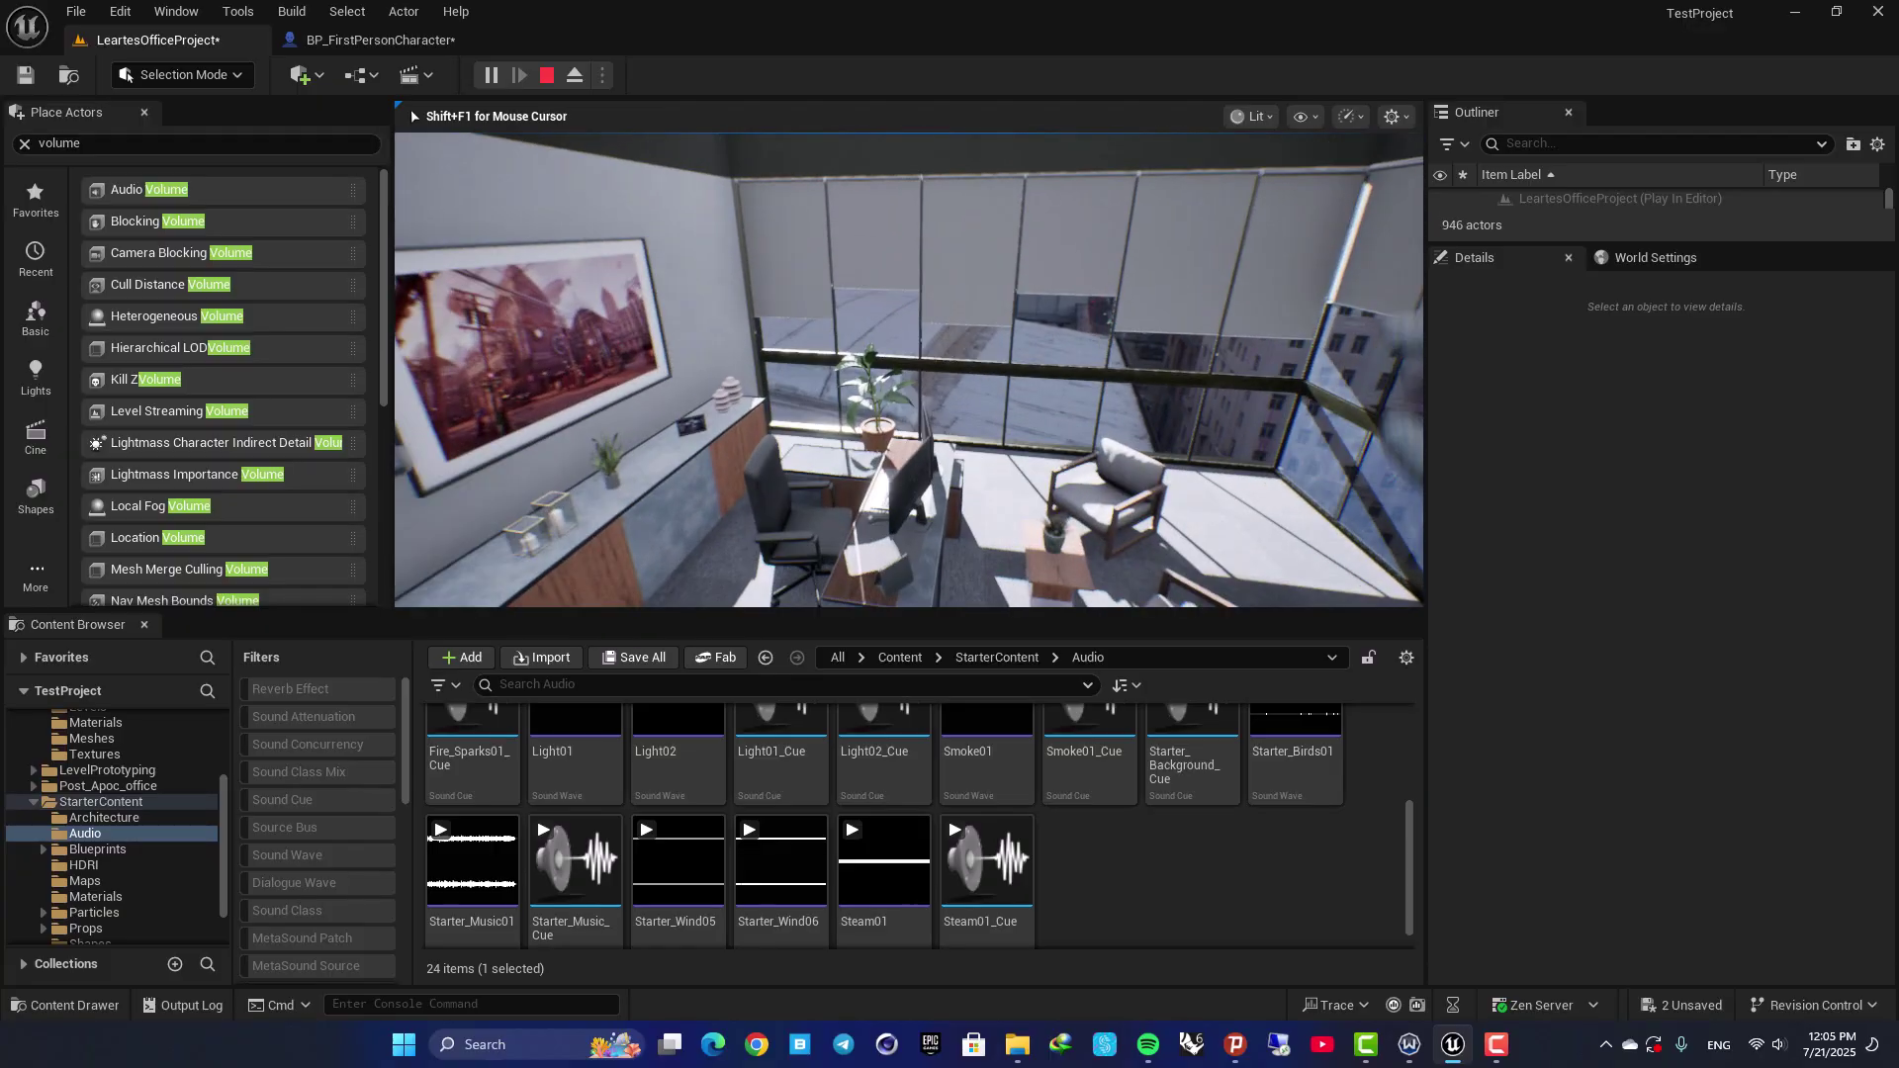
key("s")
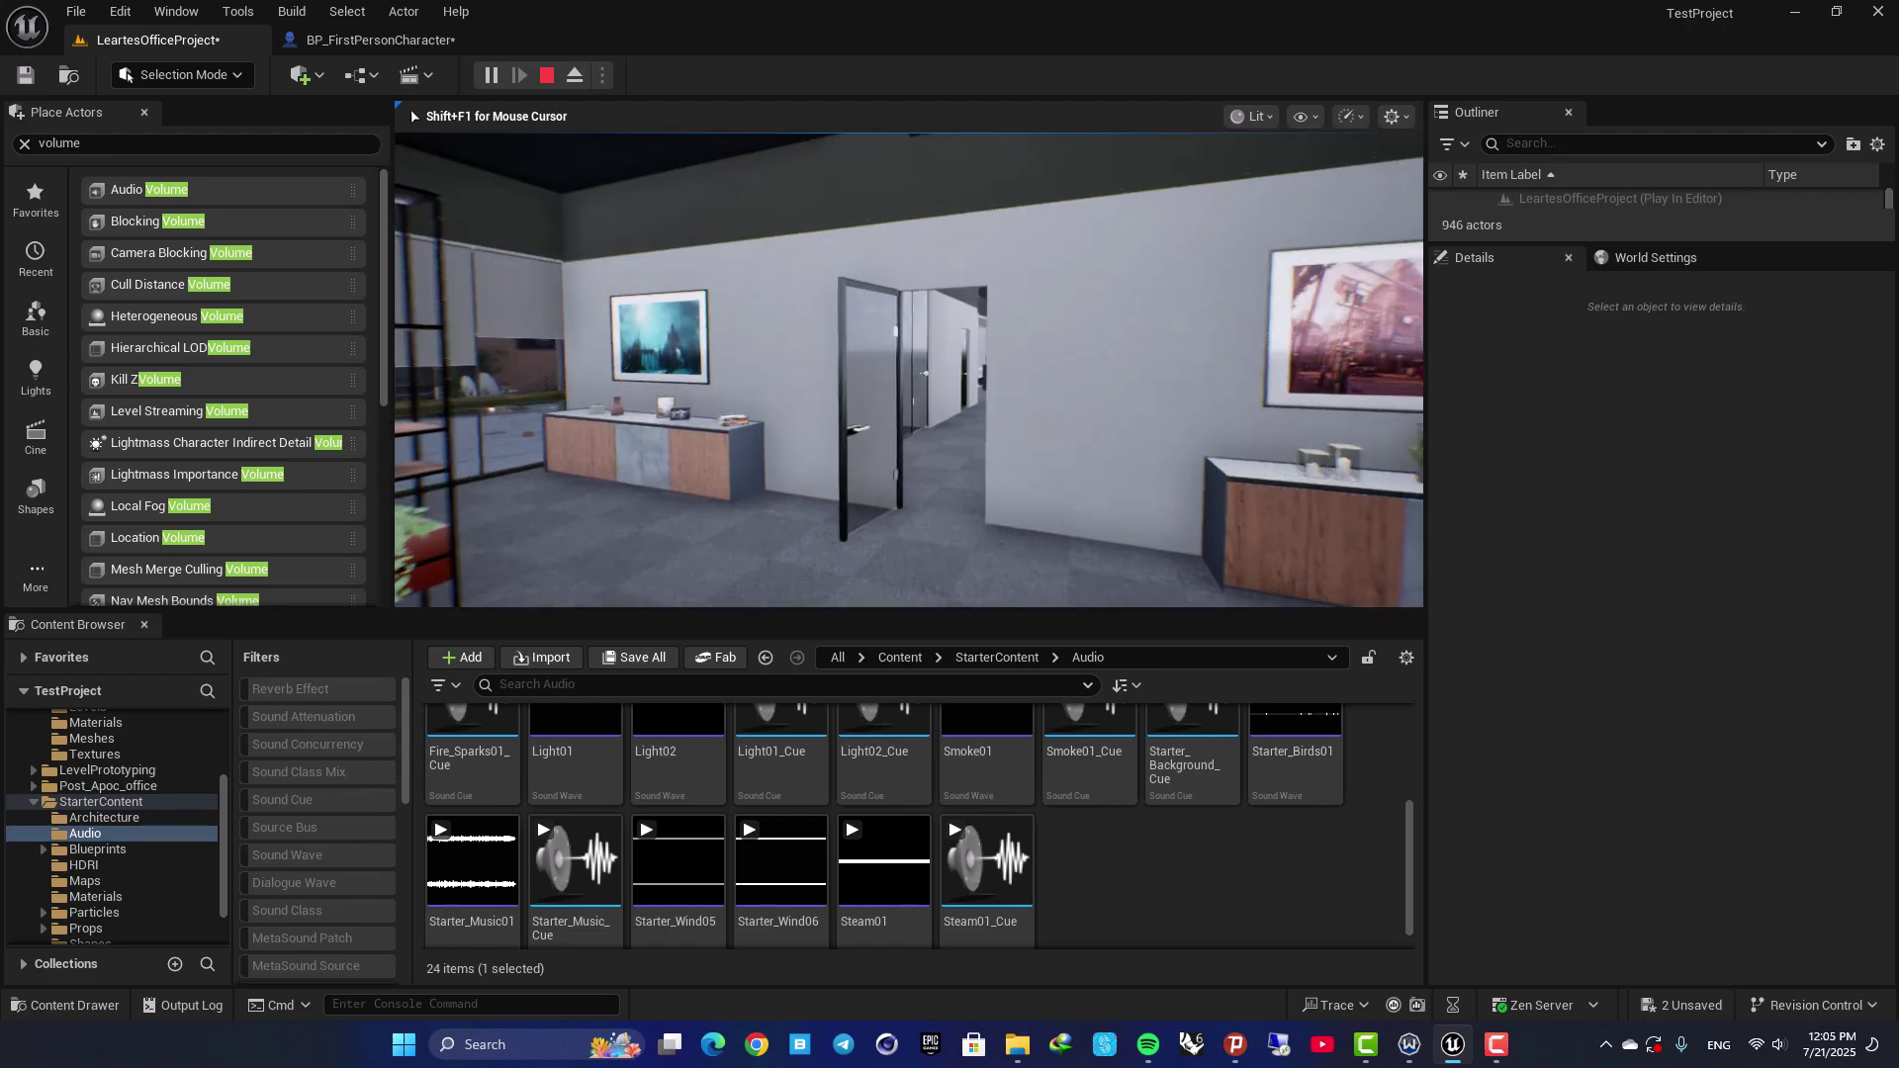
key("w")
key("w")
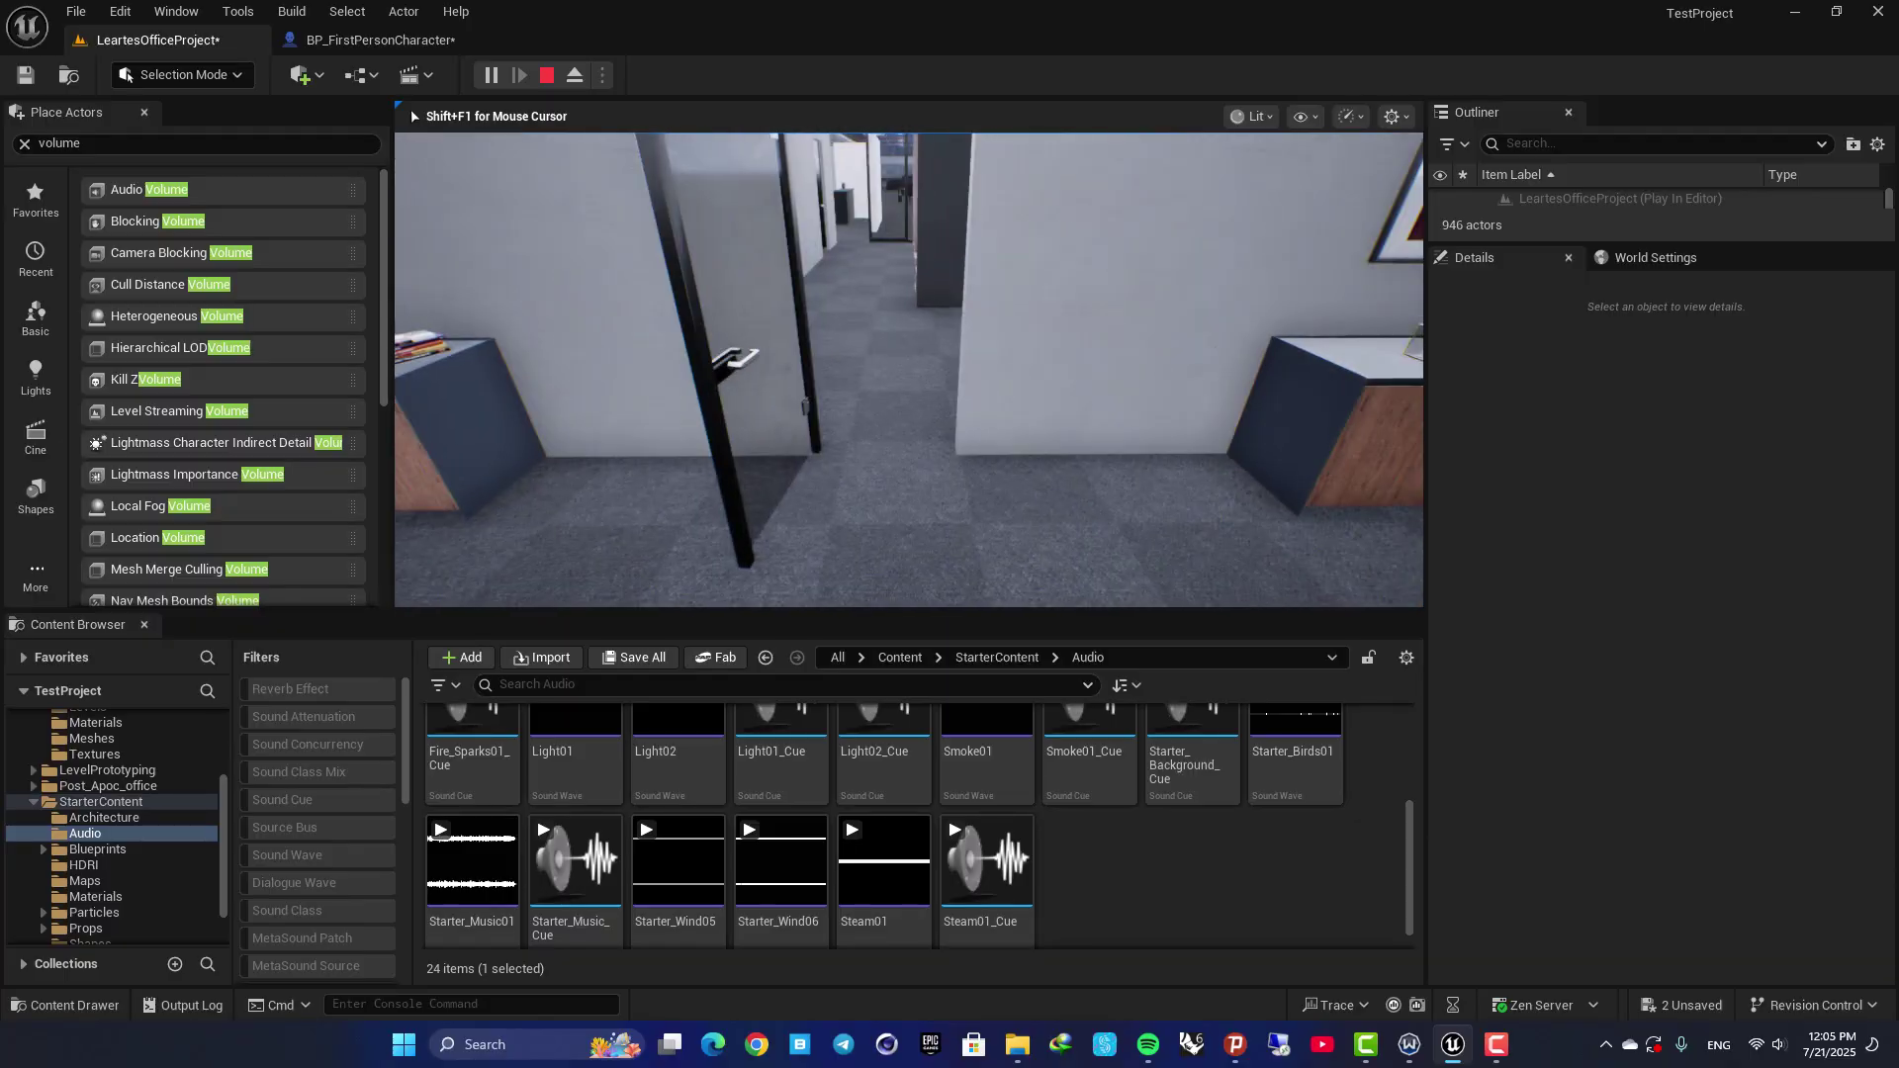
key("s")
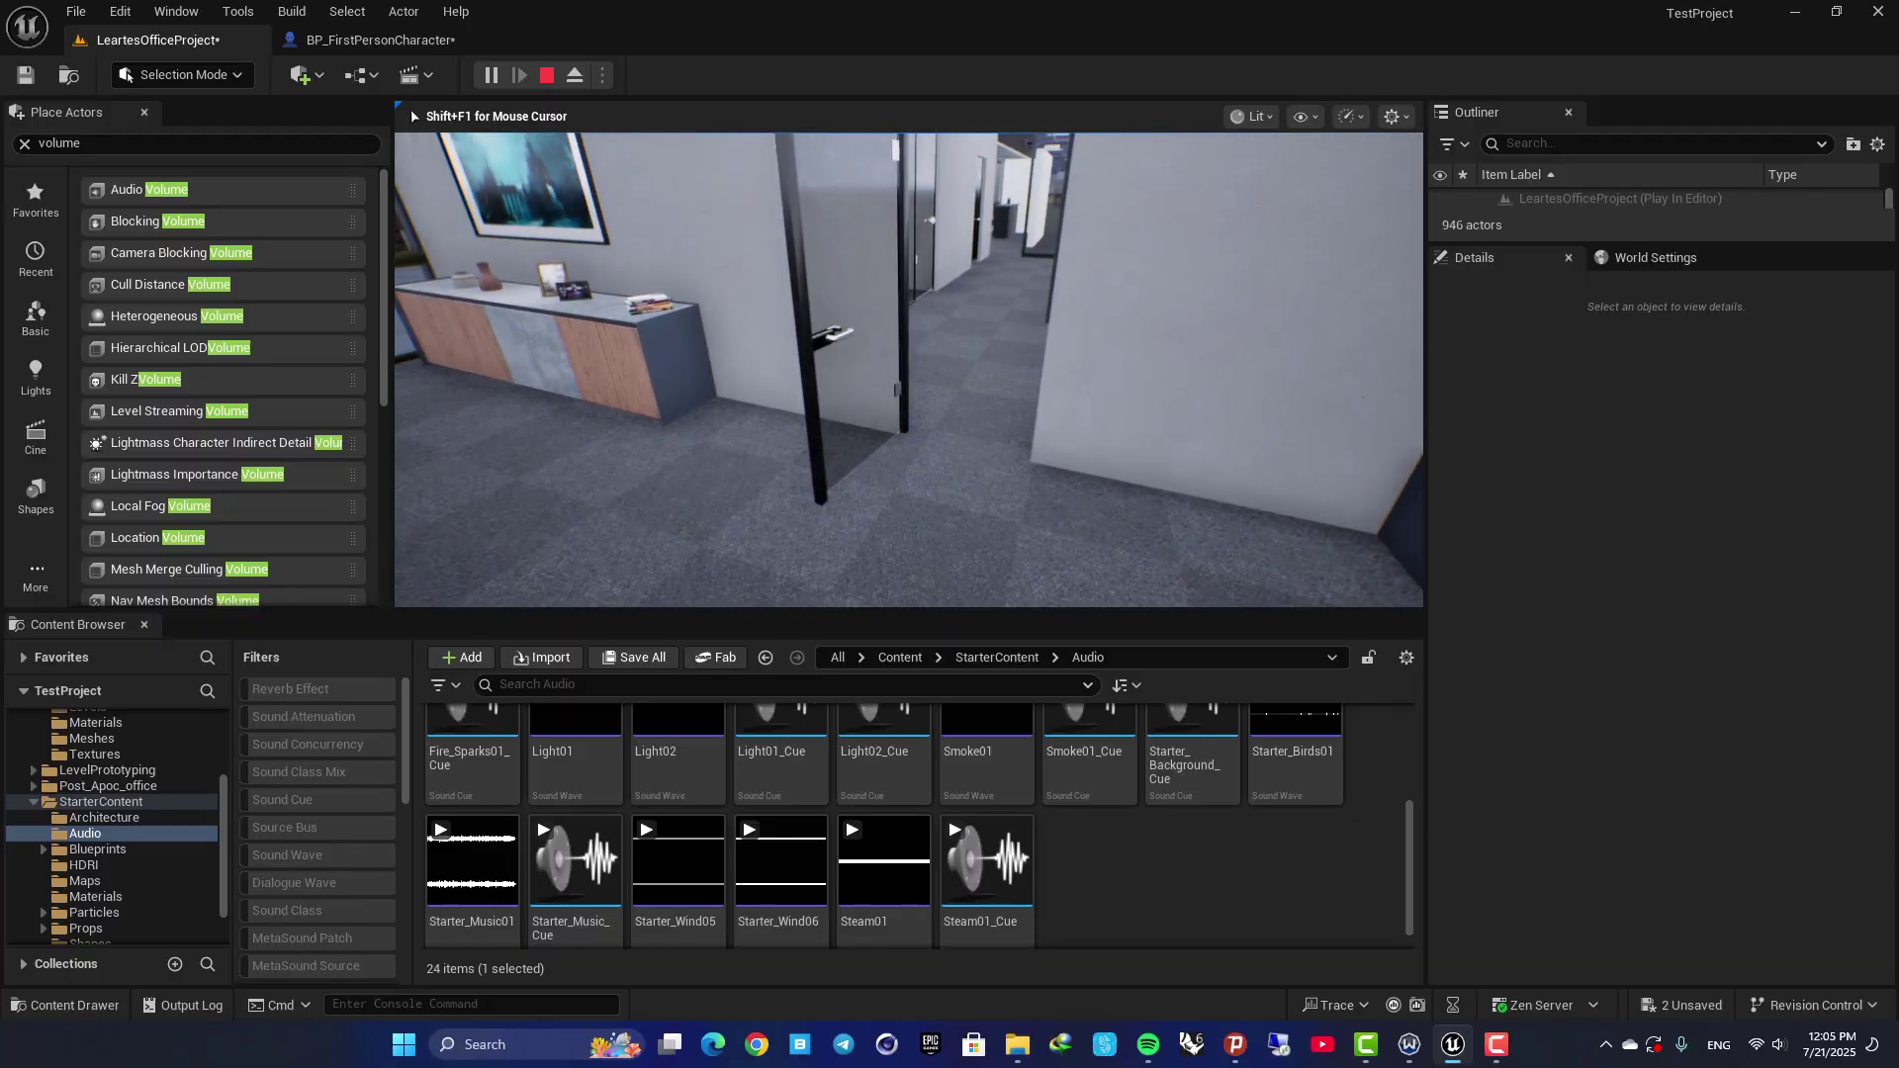
key("w")
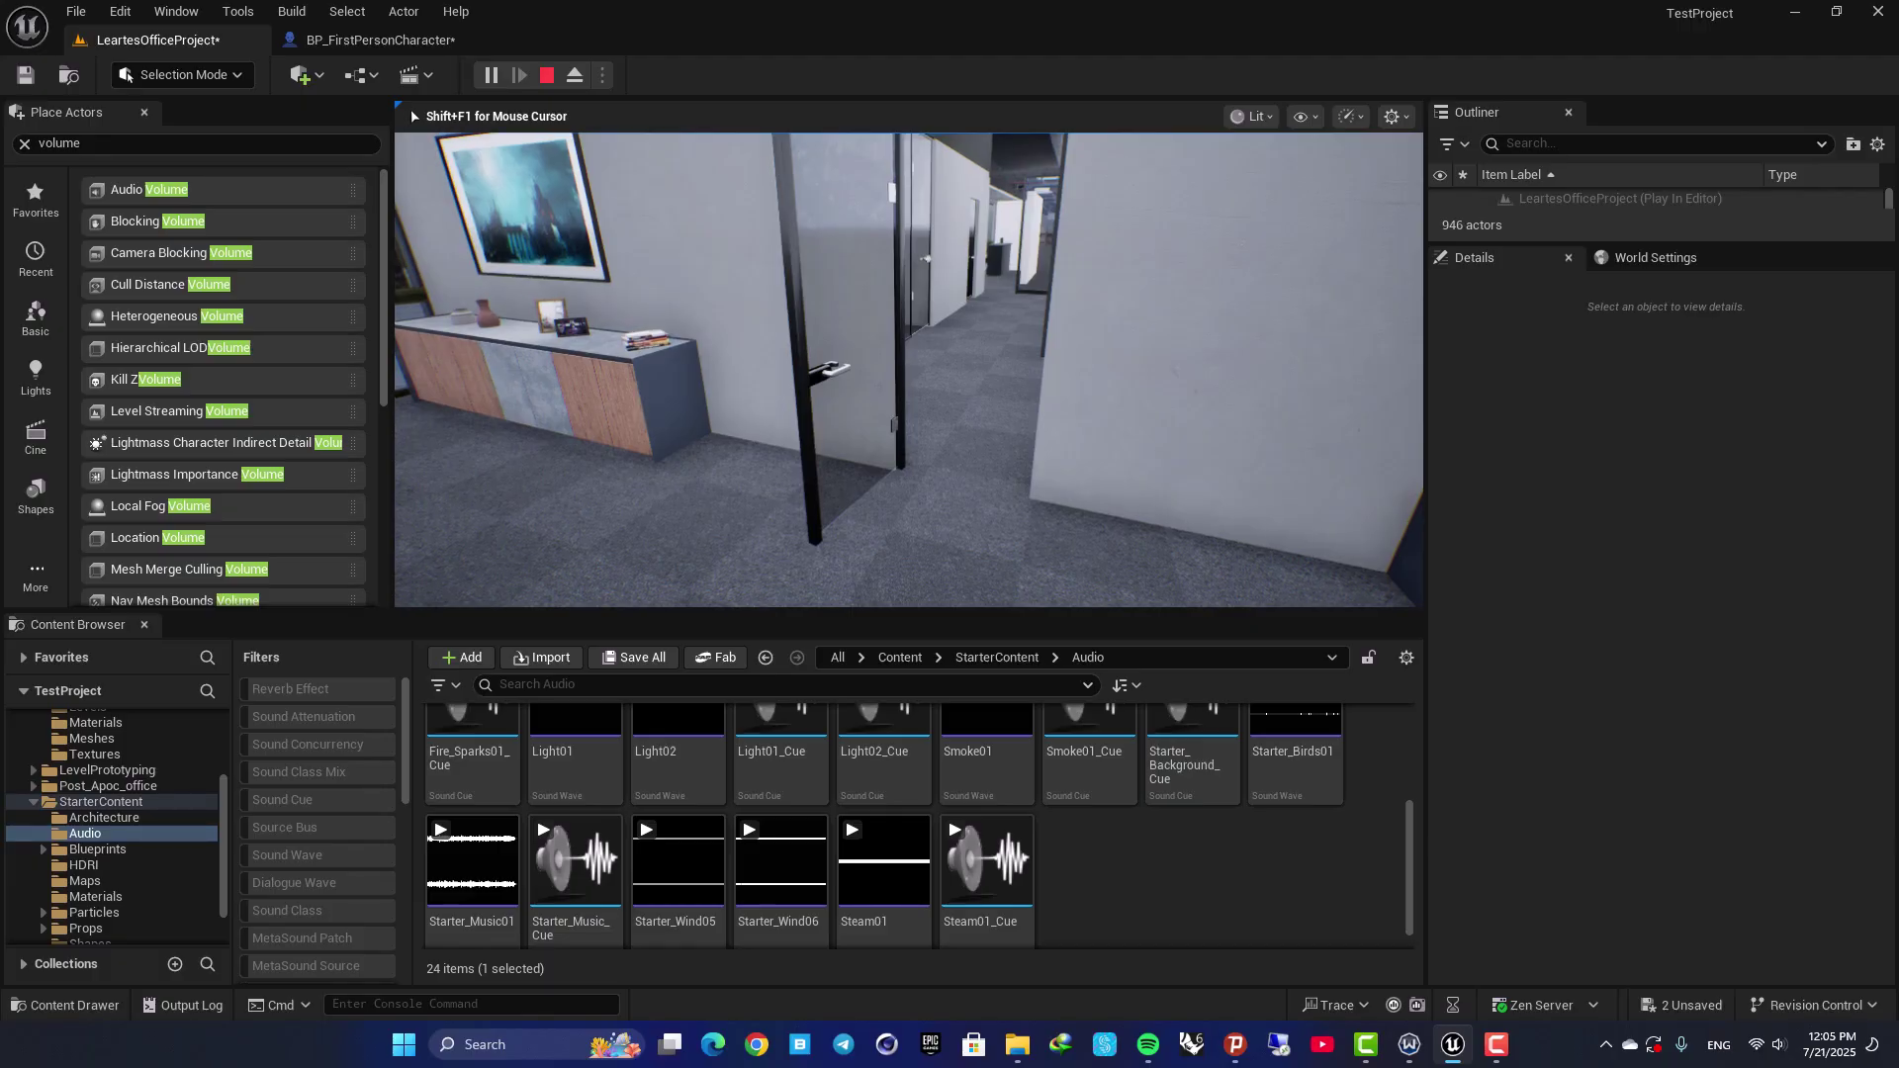
key("s")
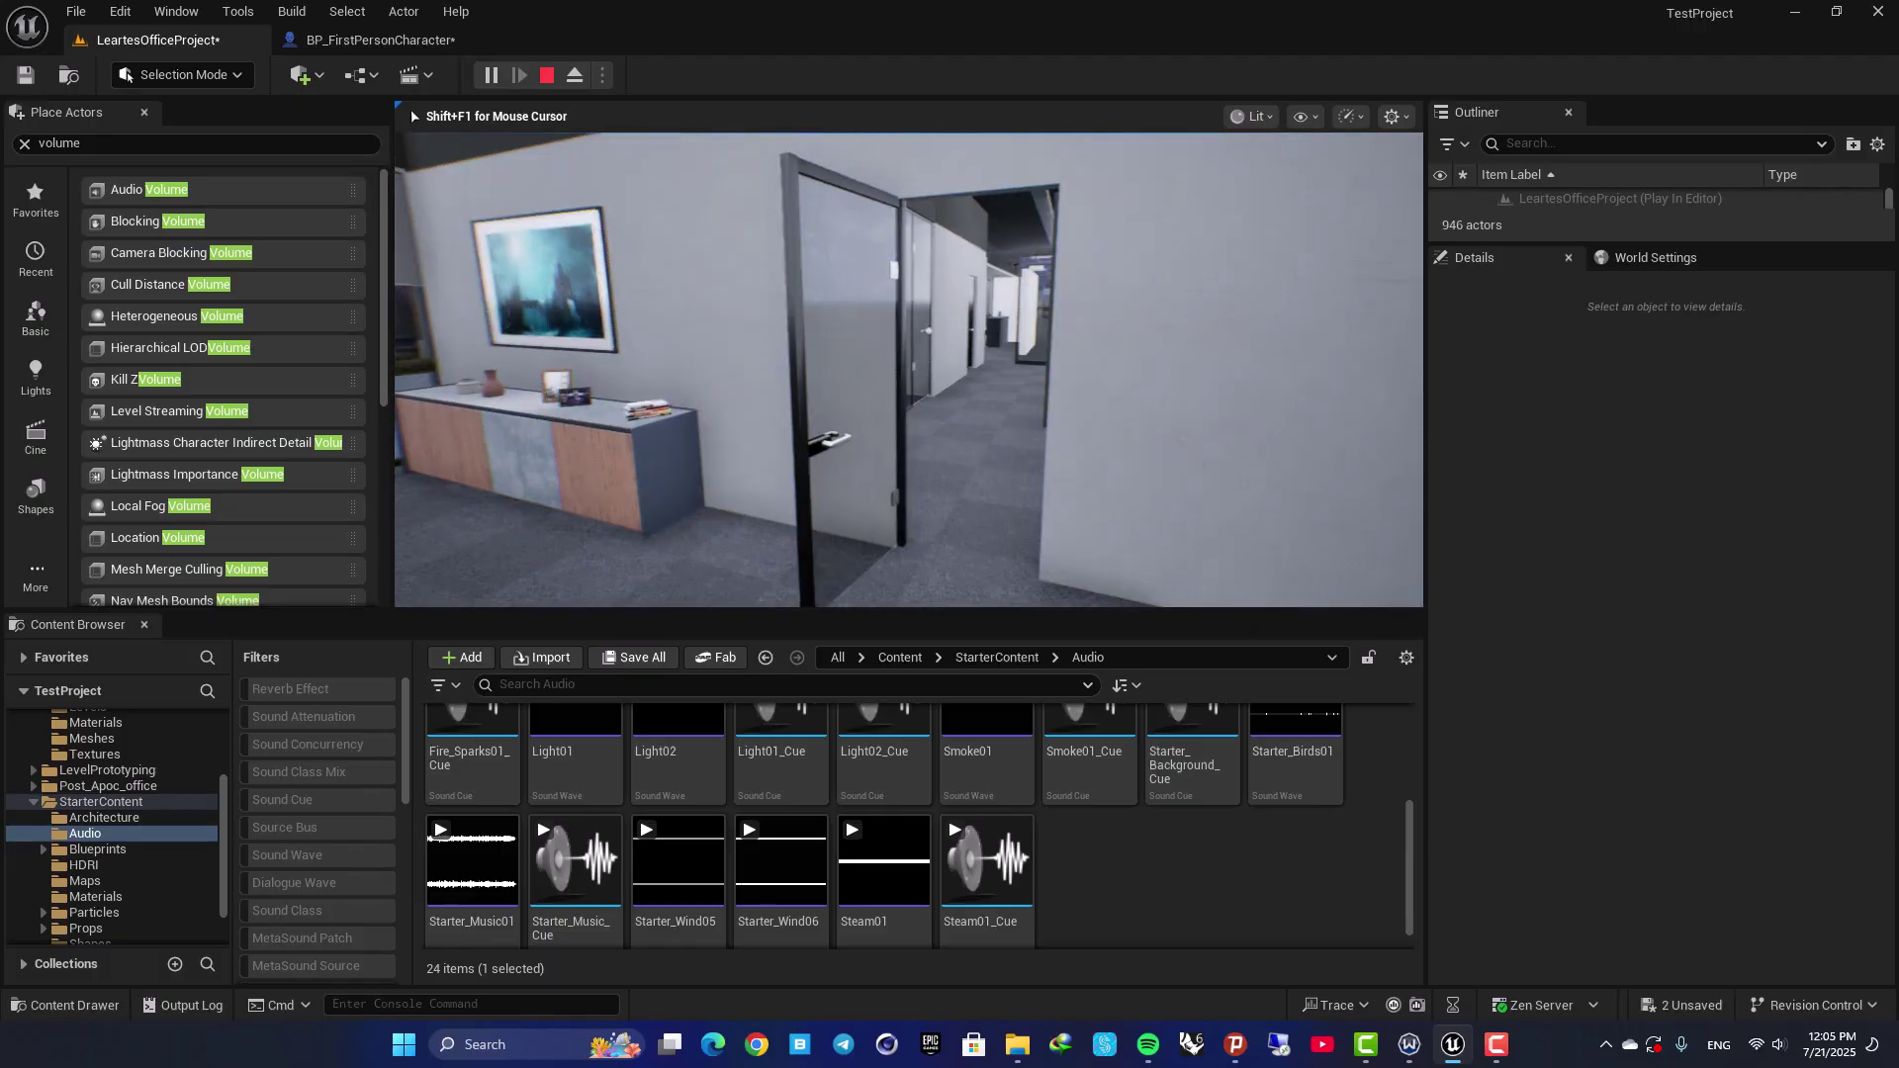
key("w")
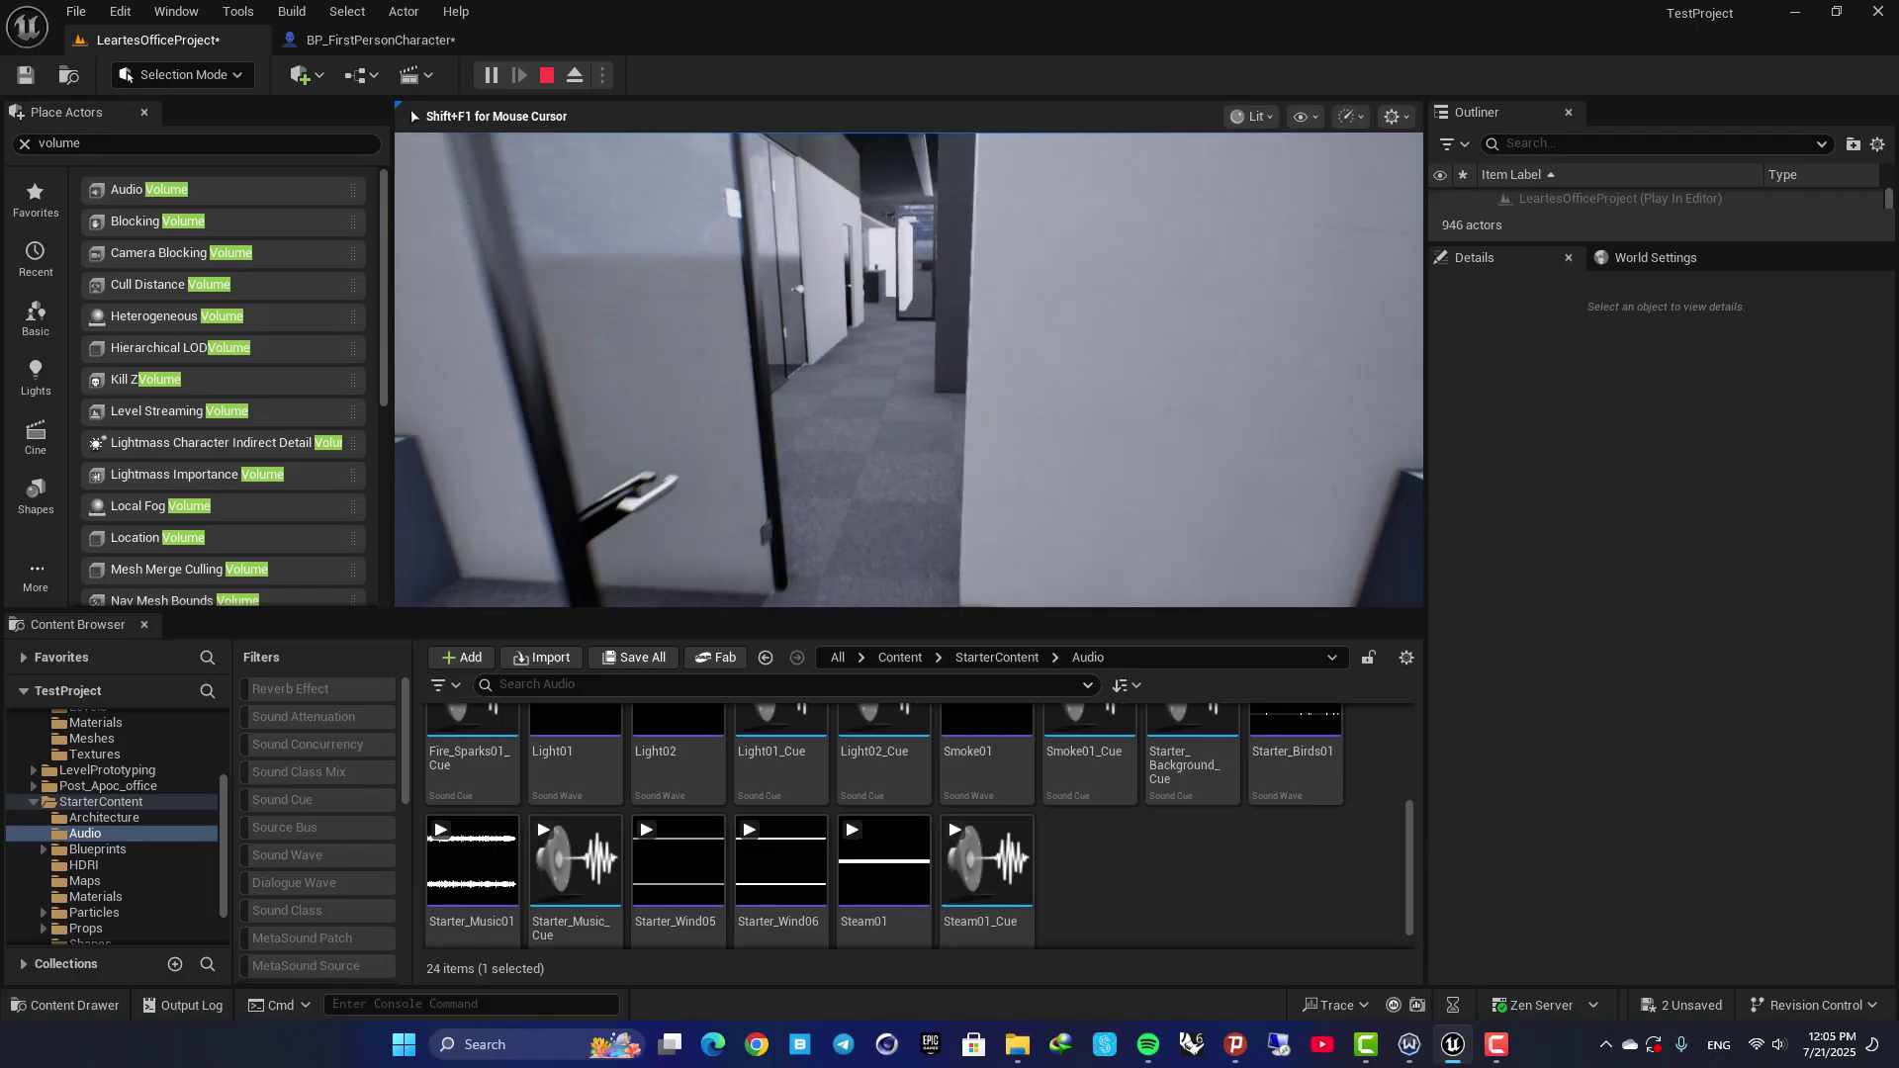
key("w")
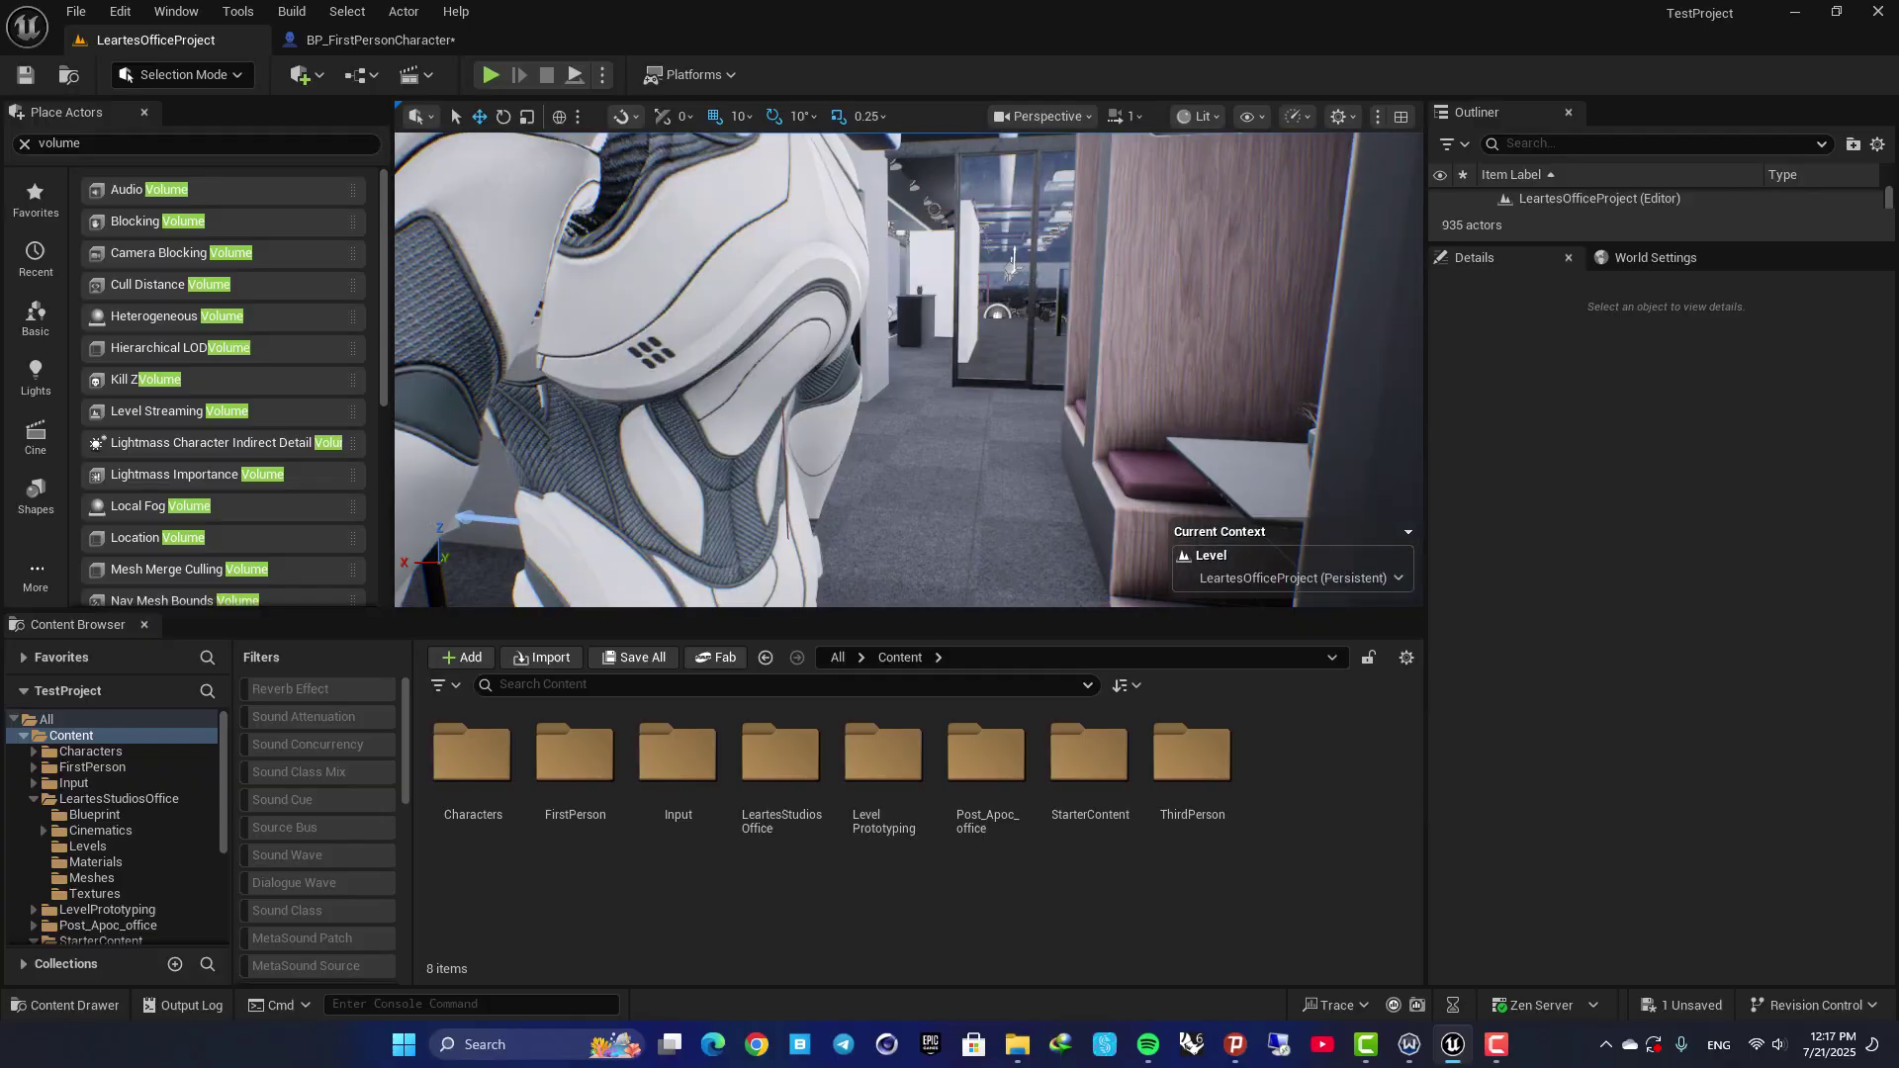
Select the BP_FirstPersonCharacter in the level beside the meeting room and open its Blueprint for editing
key("w")
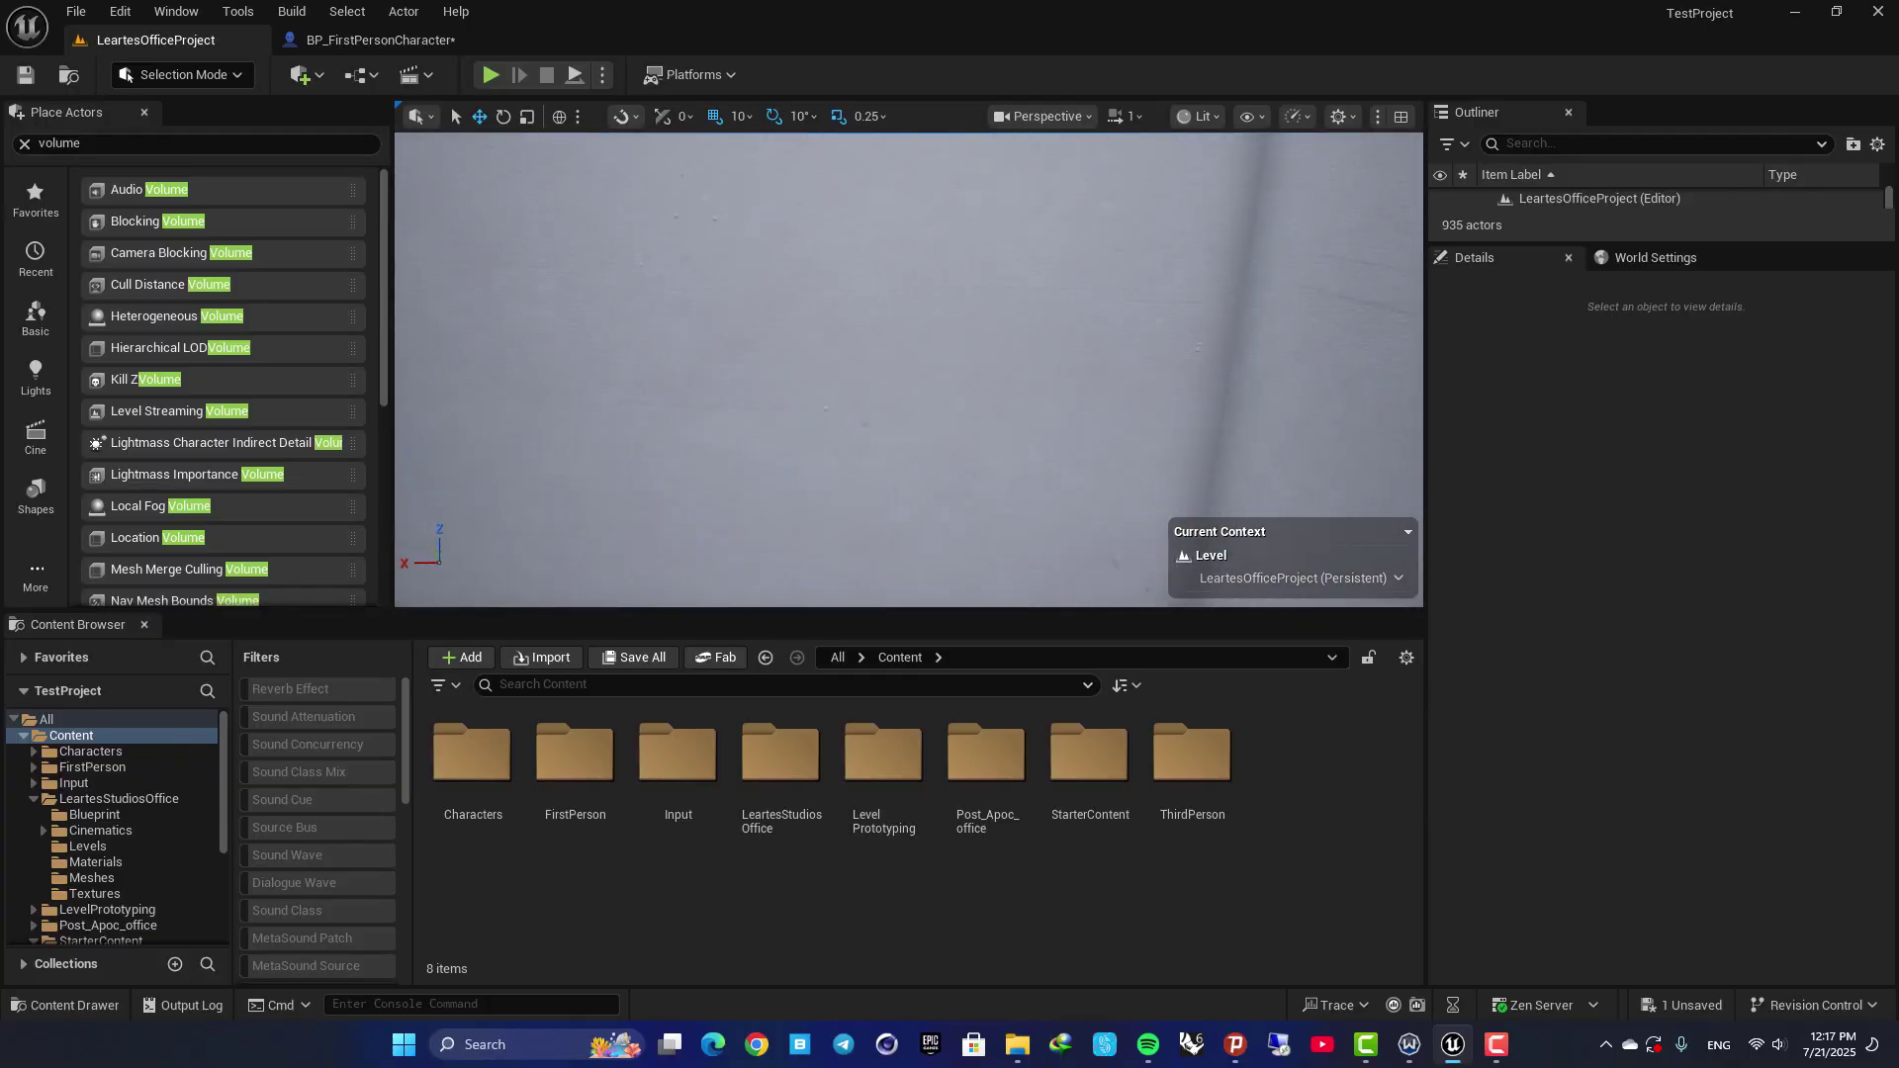
key("w")
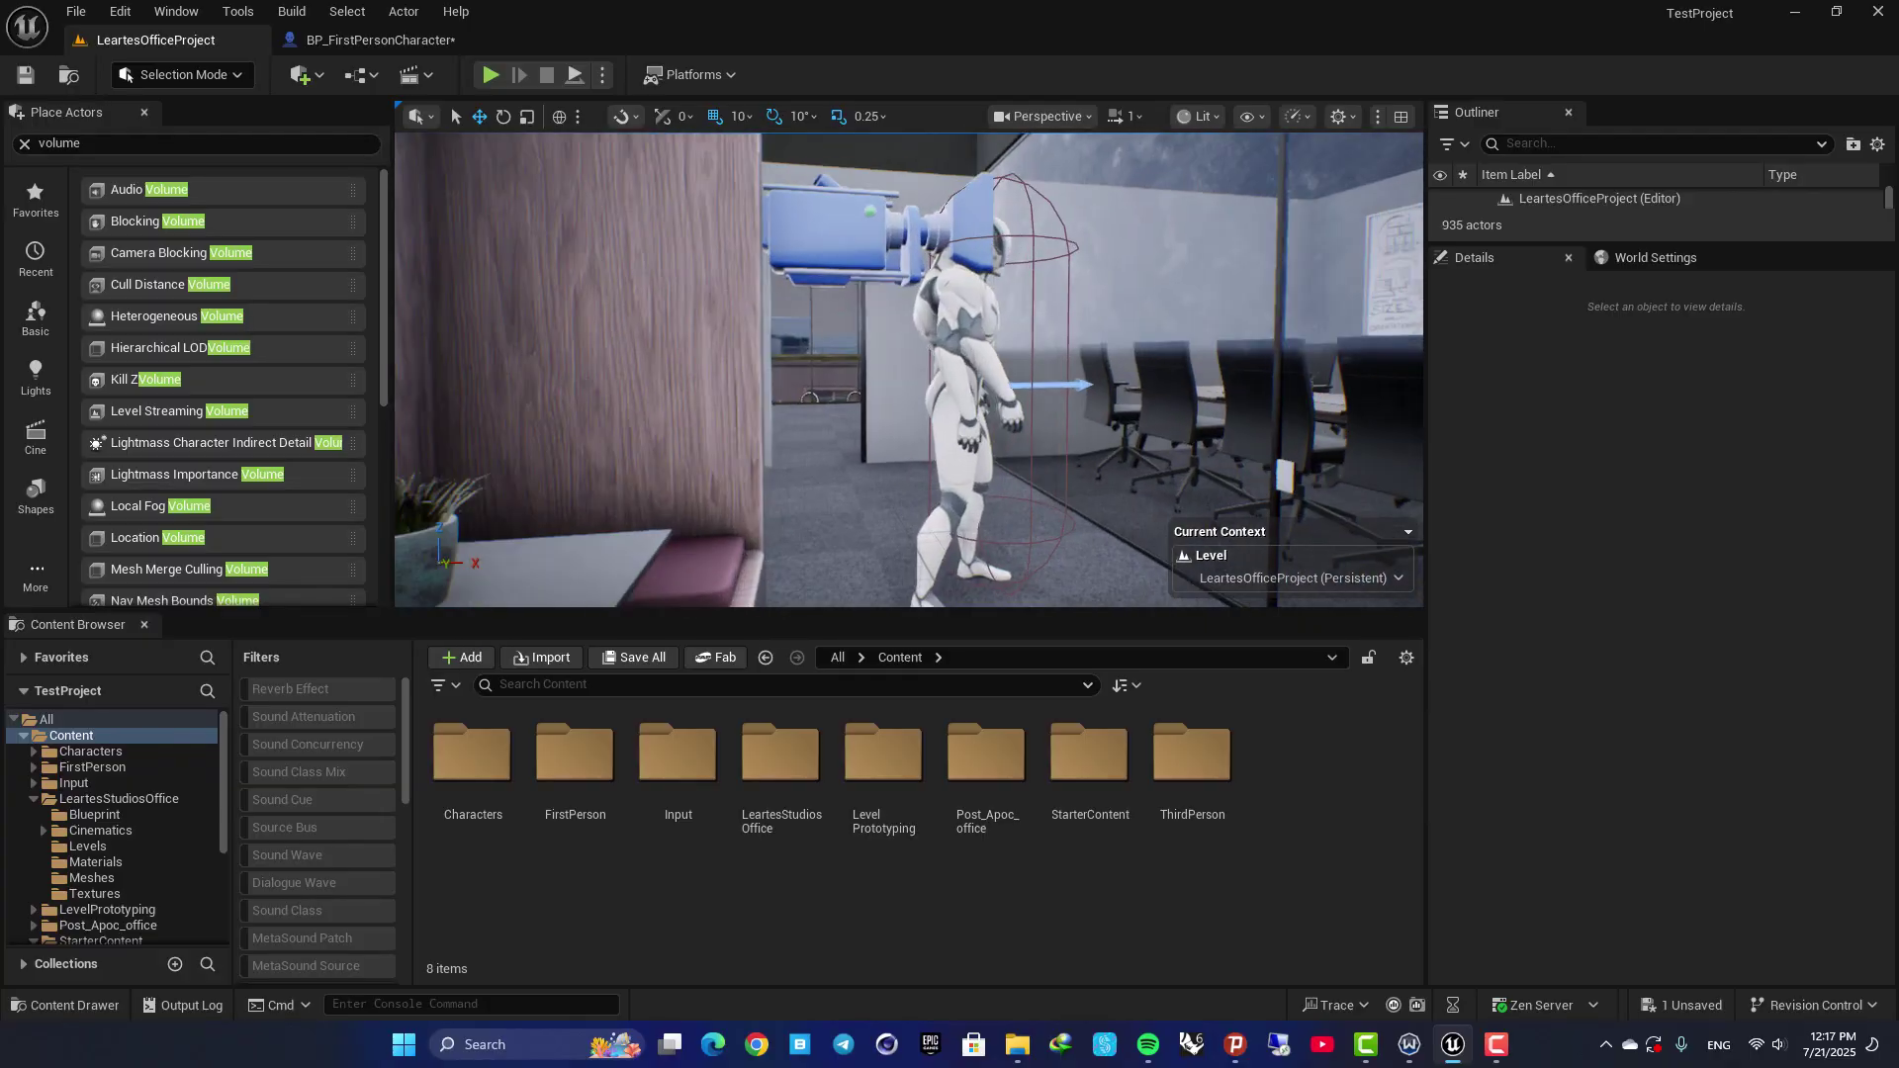
key("w")
left_click(887, 280)
right_click_drag(887, 280, 888, 337)
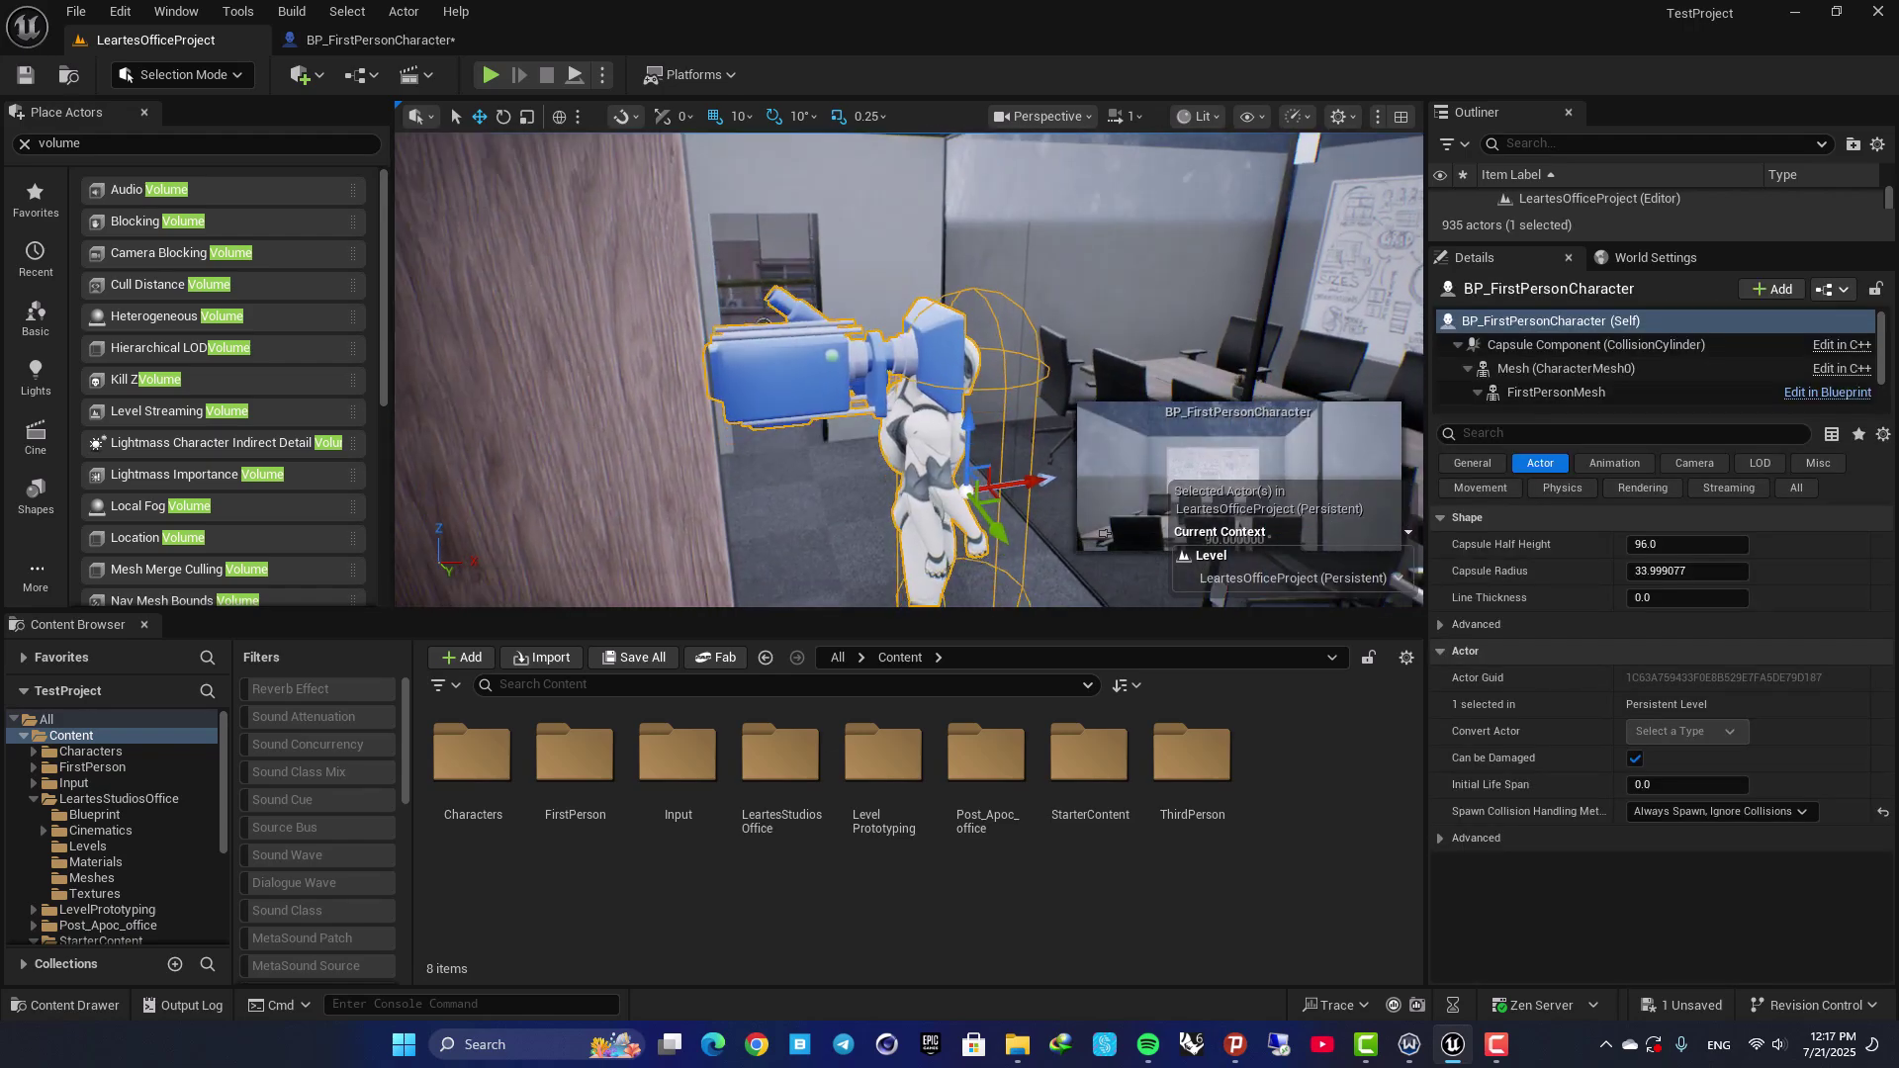
right_click_drag(825, 220, 856, 305)
key("s")
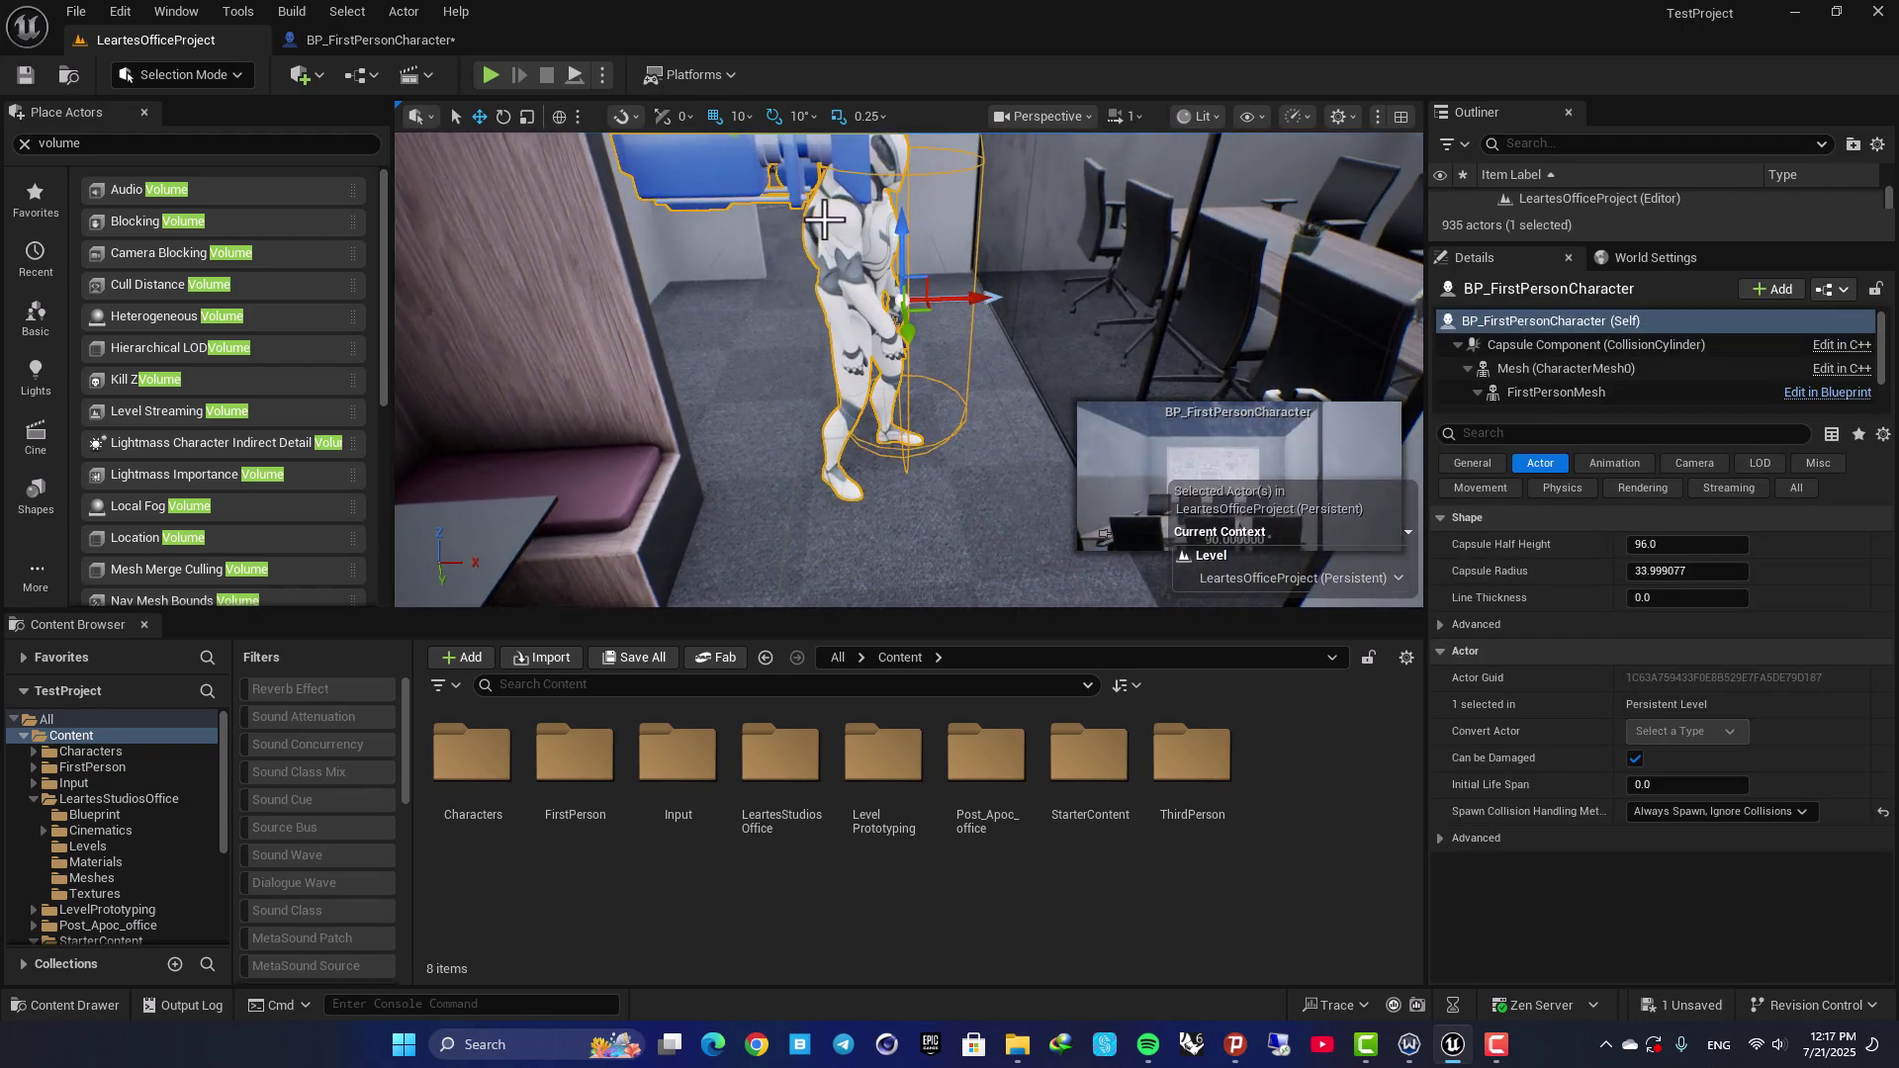
right_click_drag(890, 374, 890, 280)
key("ctrl+e")
Find the Jump Input group in the character's event graph and select its Jump node
right_click_drag(657, 443, 1009, 485)
scroll(1009, 484, "down", 4)
right_click_drag(740, 402, 748, 519)
scroll(902, 439, "up", 4)
scroll(796, 419, "down", 7)
scroll(798, 608, "up", 7)
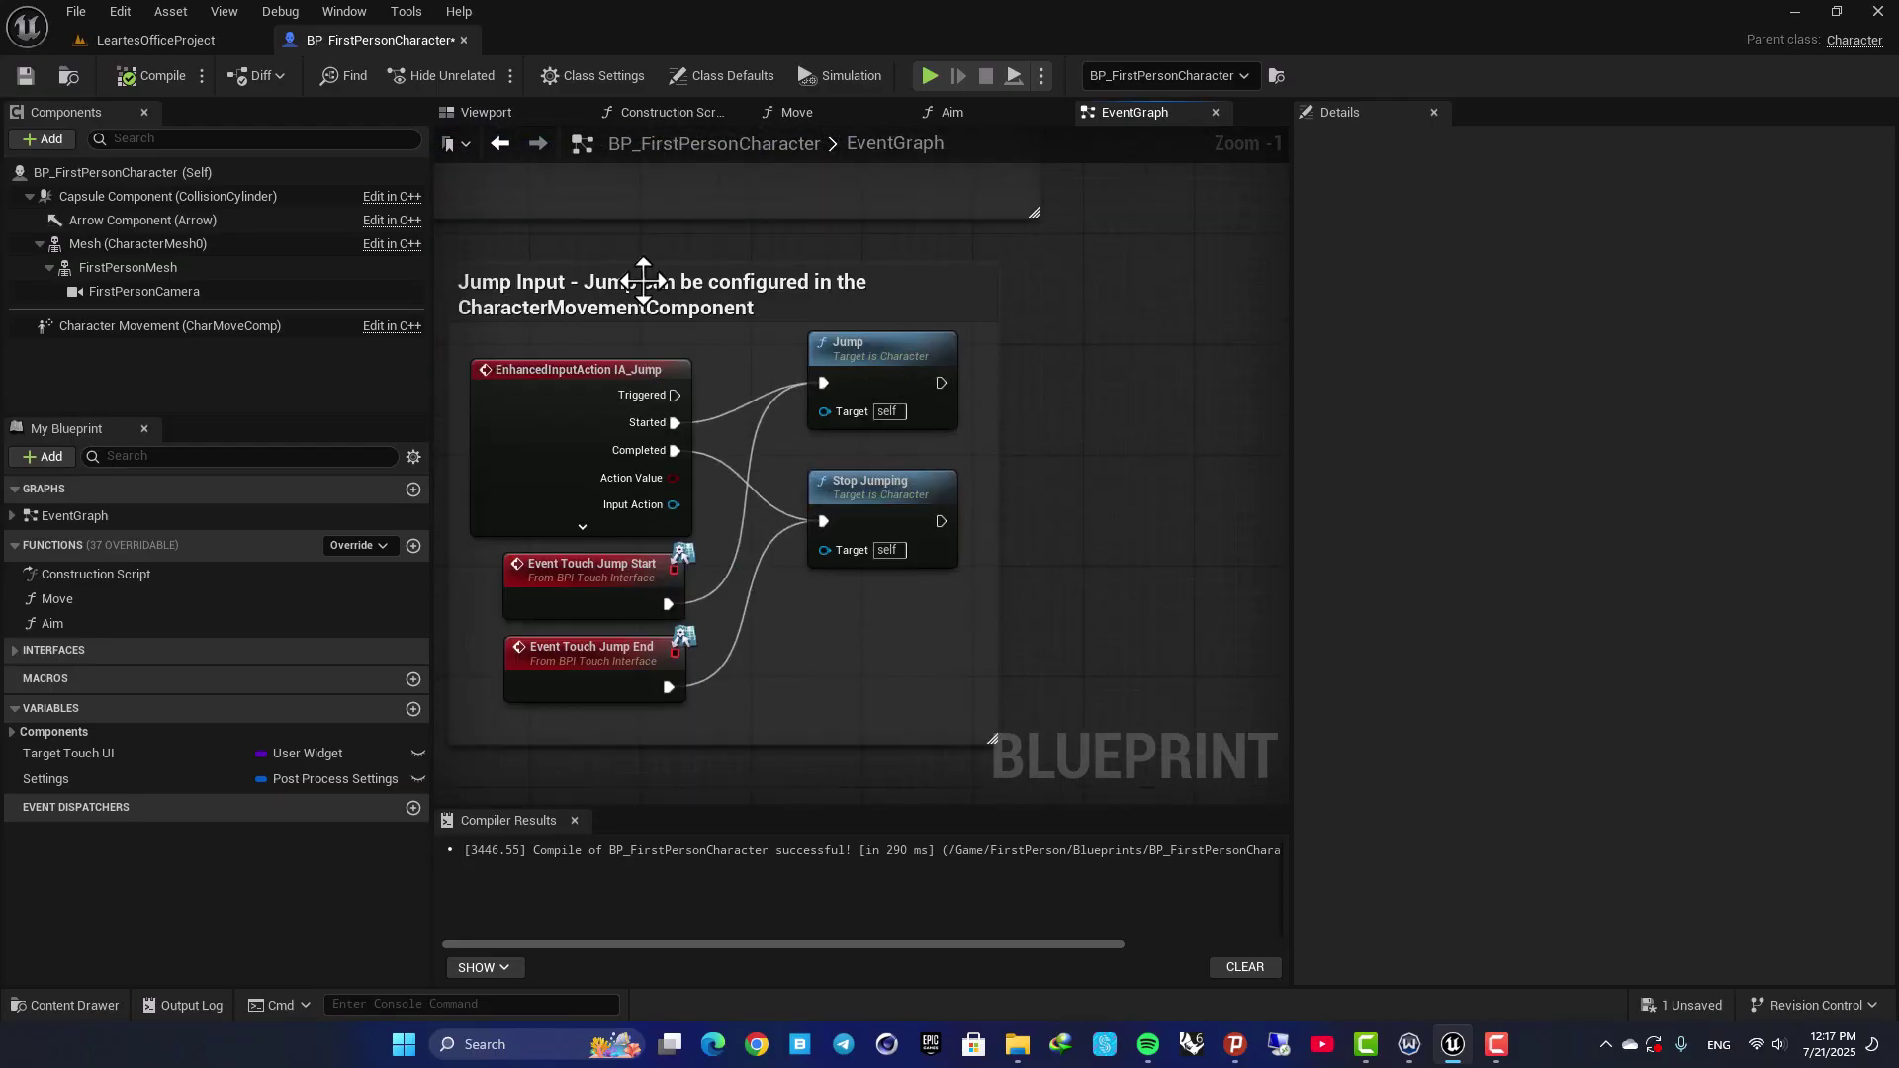
scroll(633, 267, "down", 5)
scroll(886, 507, "up", 3)
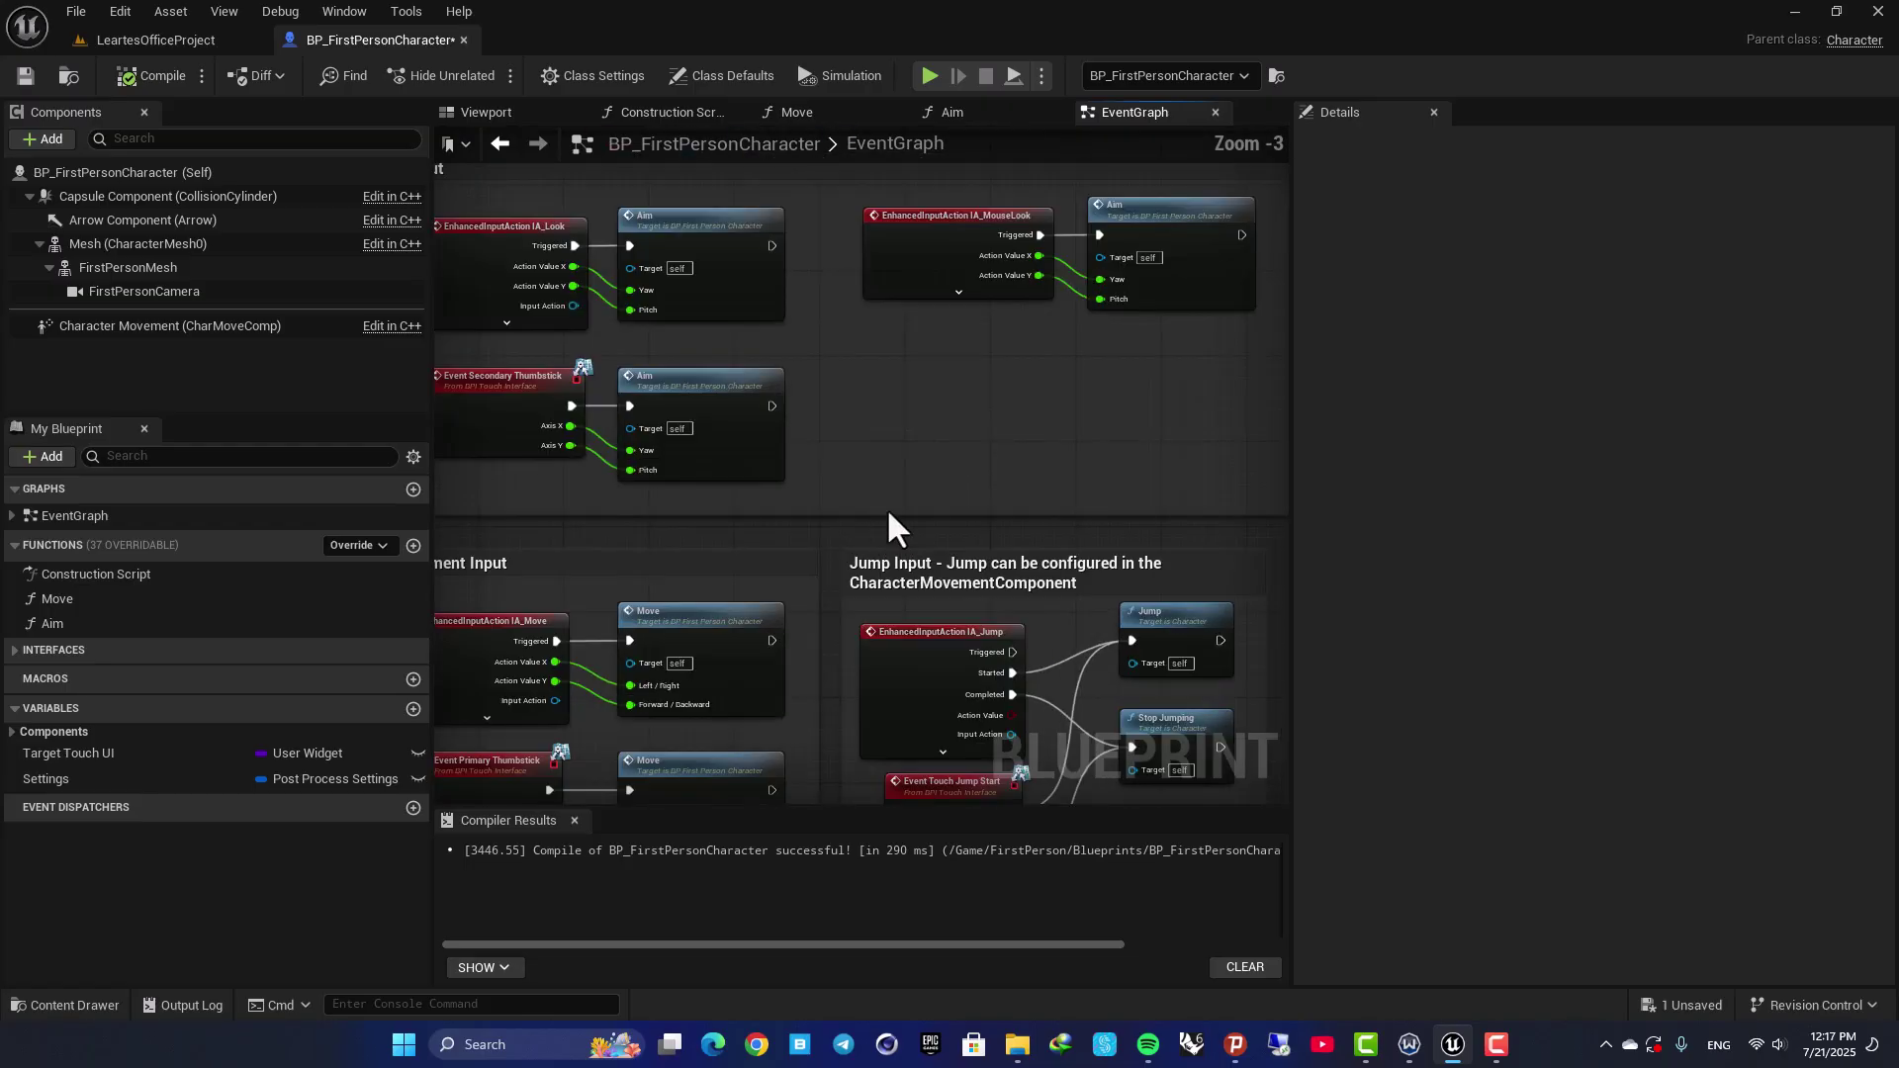
right_click_drag(939, 580, 811, 328)
right_click_drag(912, 390, 806, 322)
scroll(821, 270, "up", 3)
left_click(834, 312)
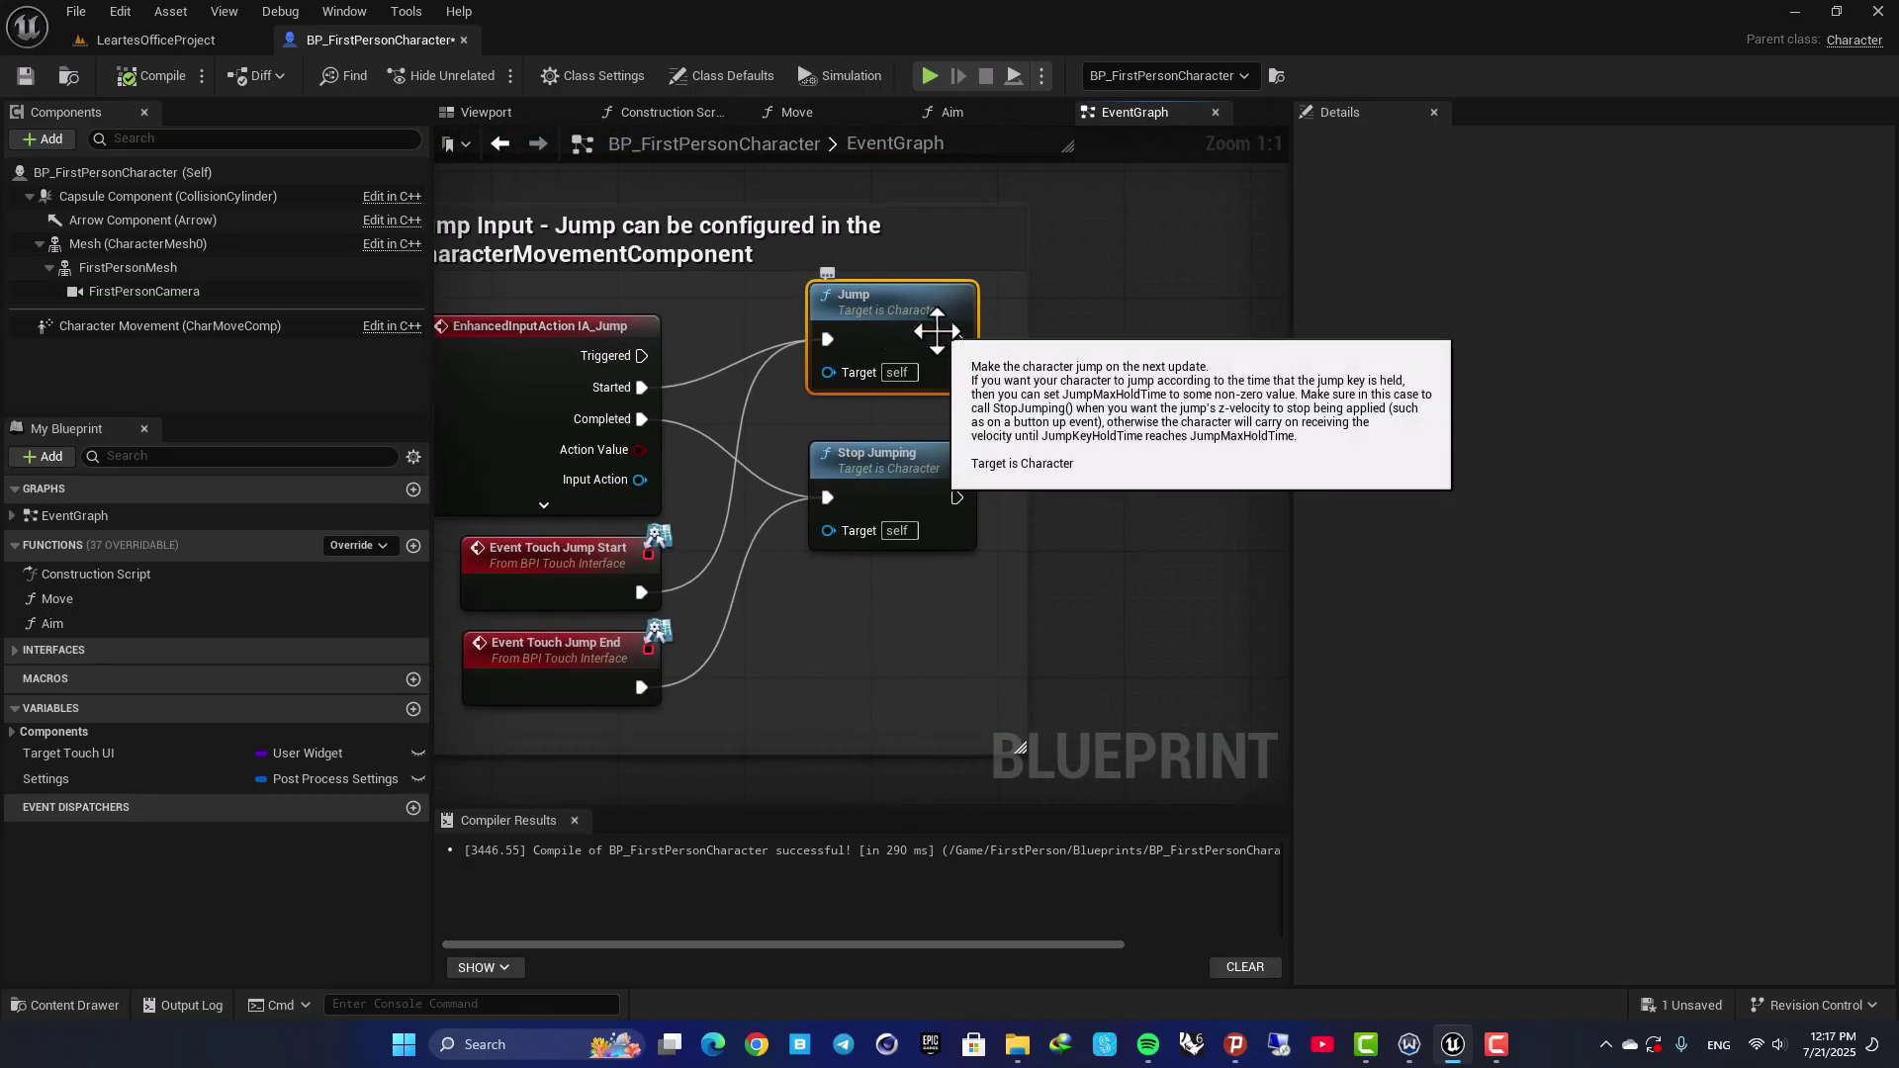
Add a Play Sound at Location node after the Jump node, expand its advanced inputs and move it slightly upward
right_click_drag(1090, 330, 746, 376)
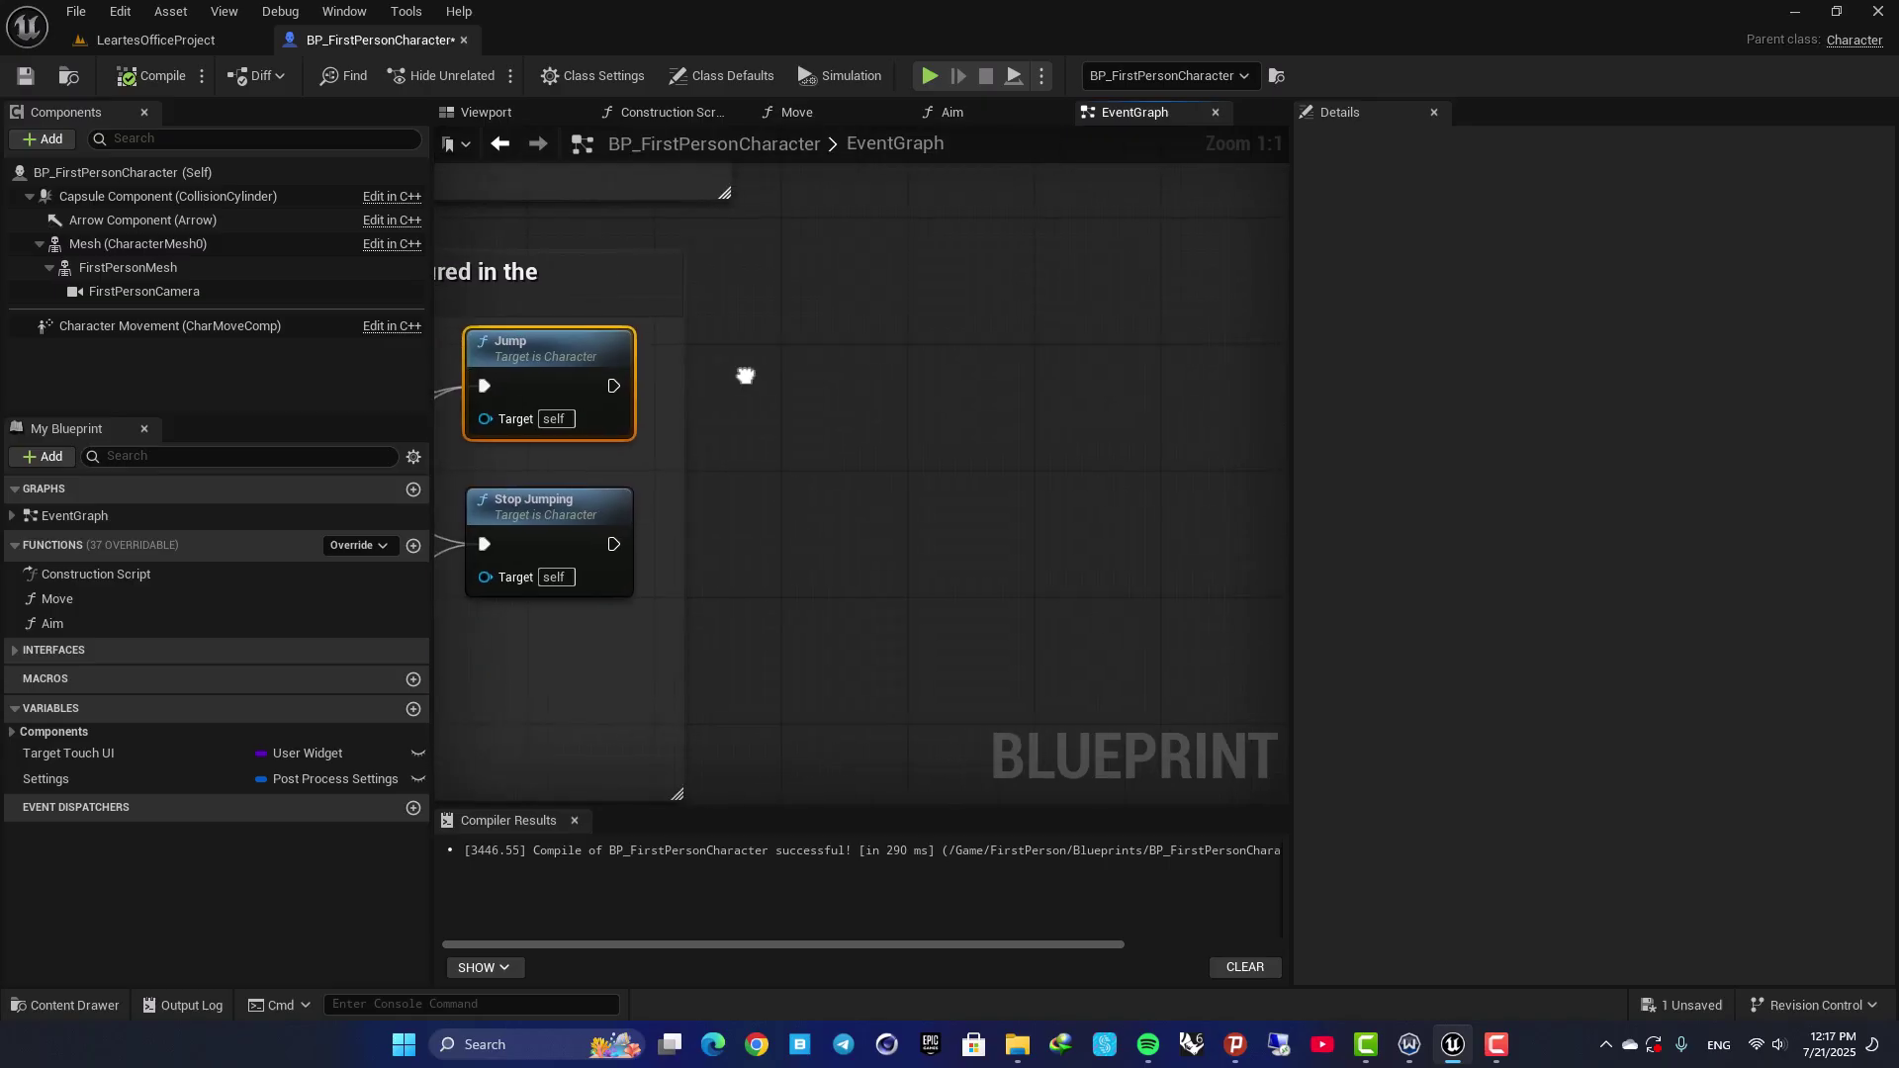
left_click_drag(910, 381, 1015, 375)
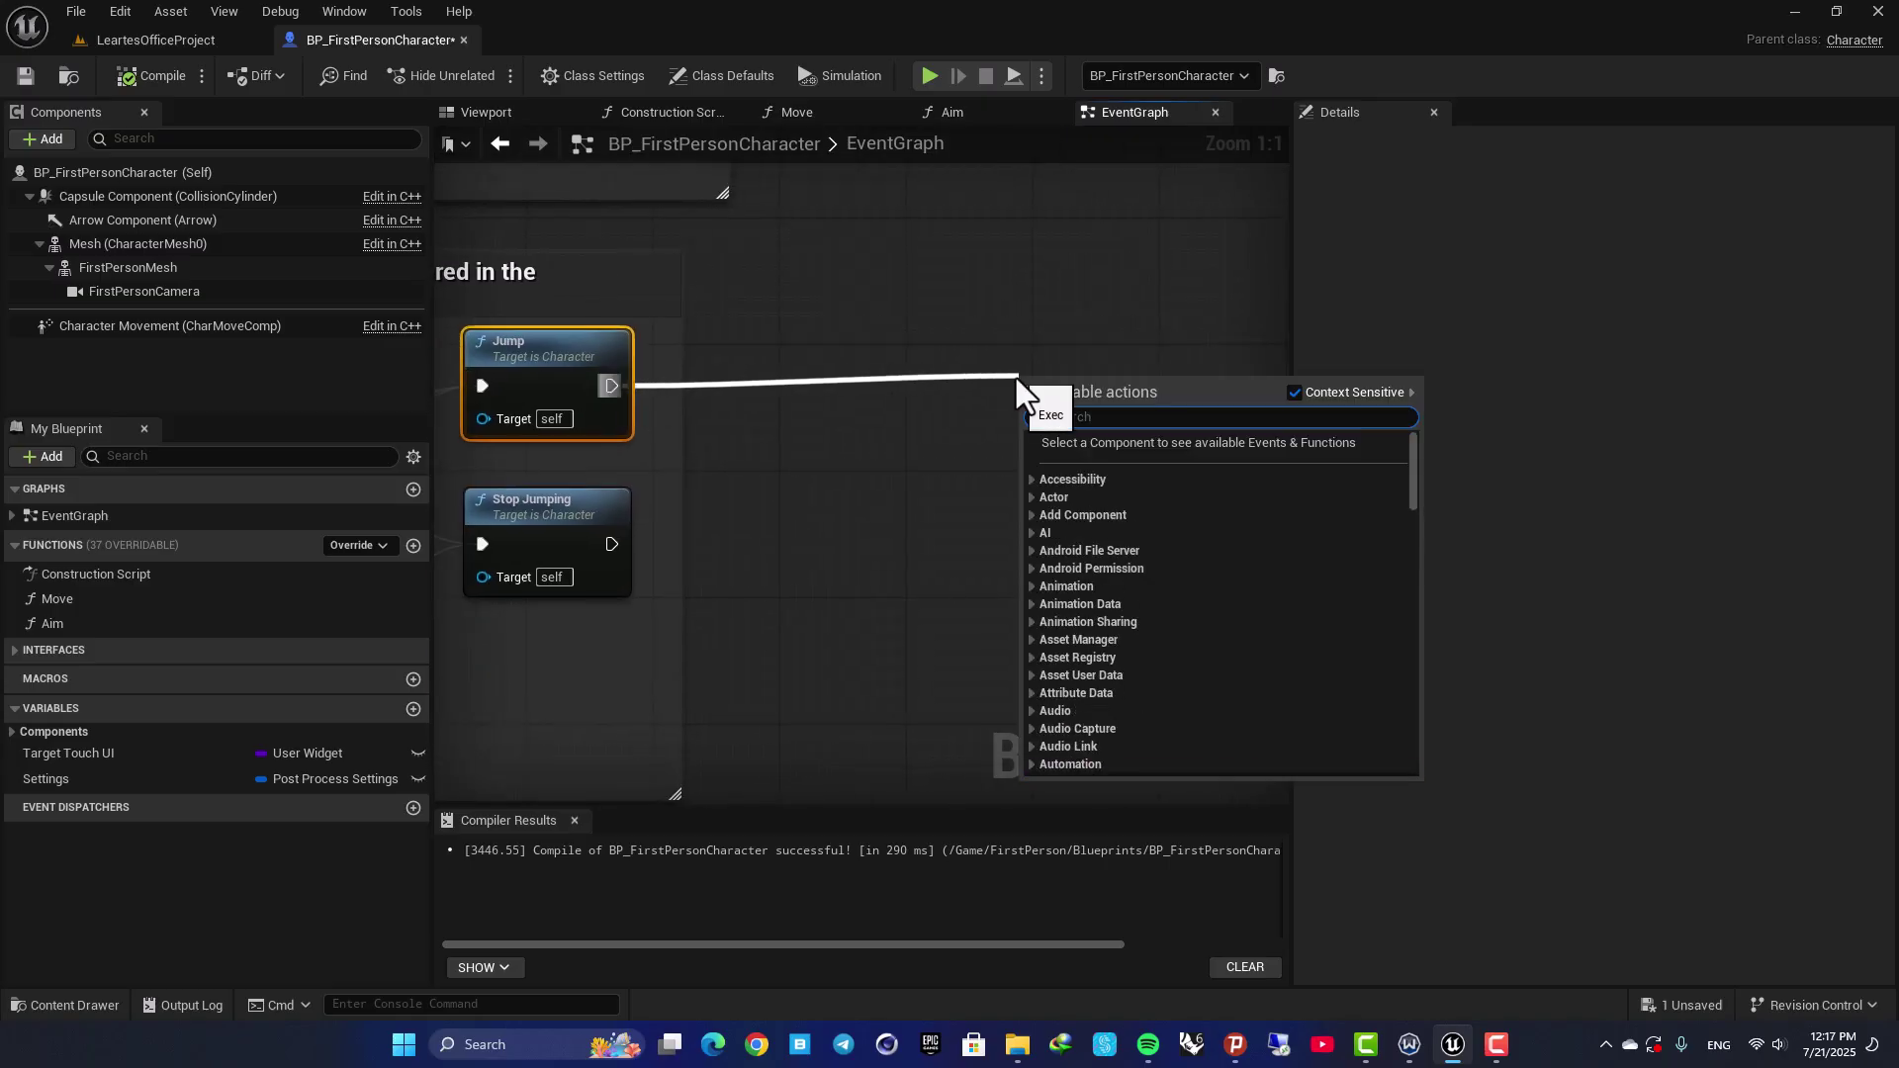
type("so")
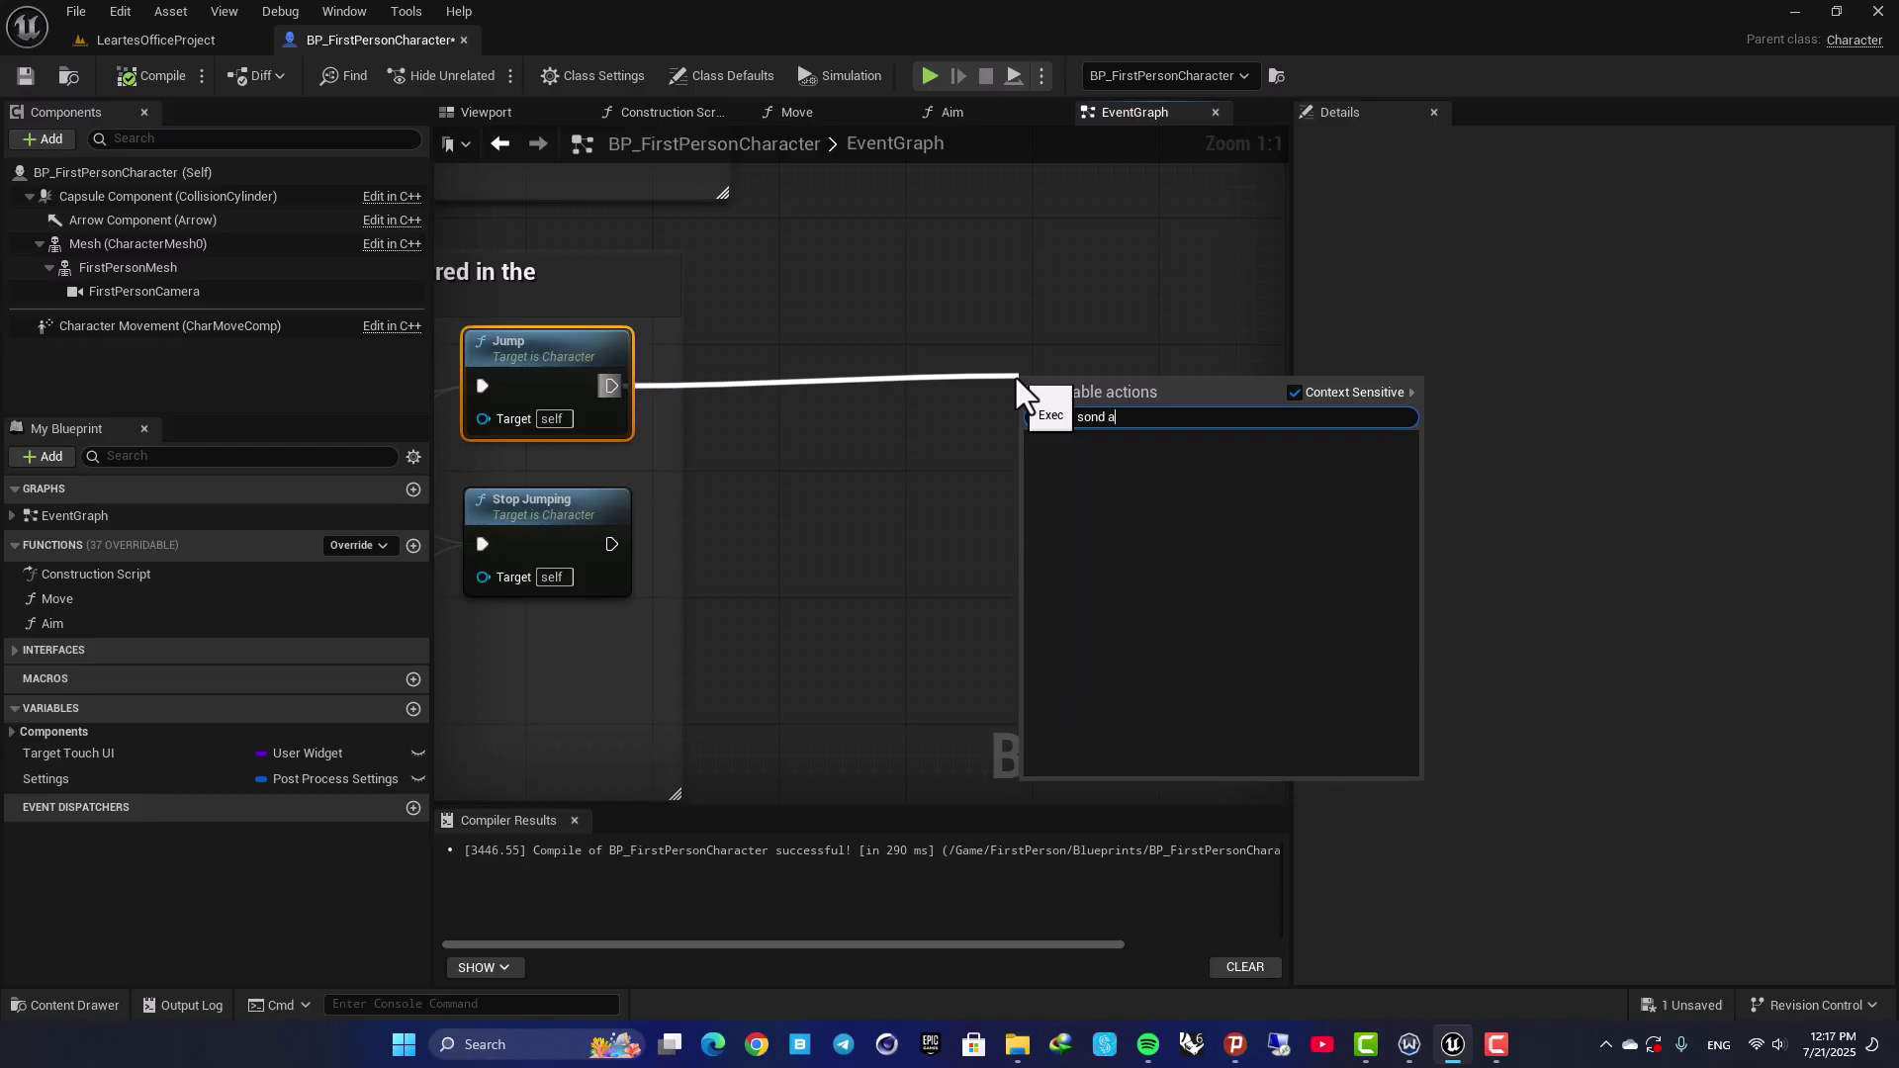
type("und at lo")
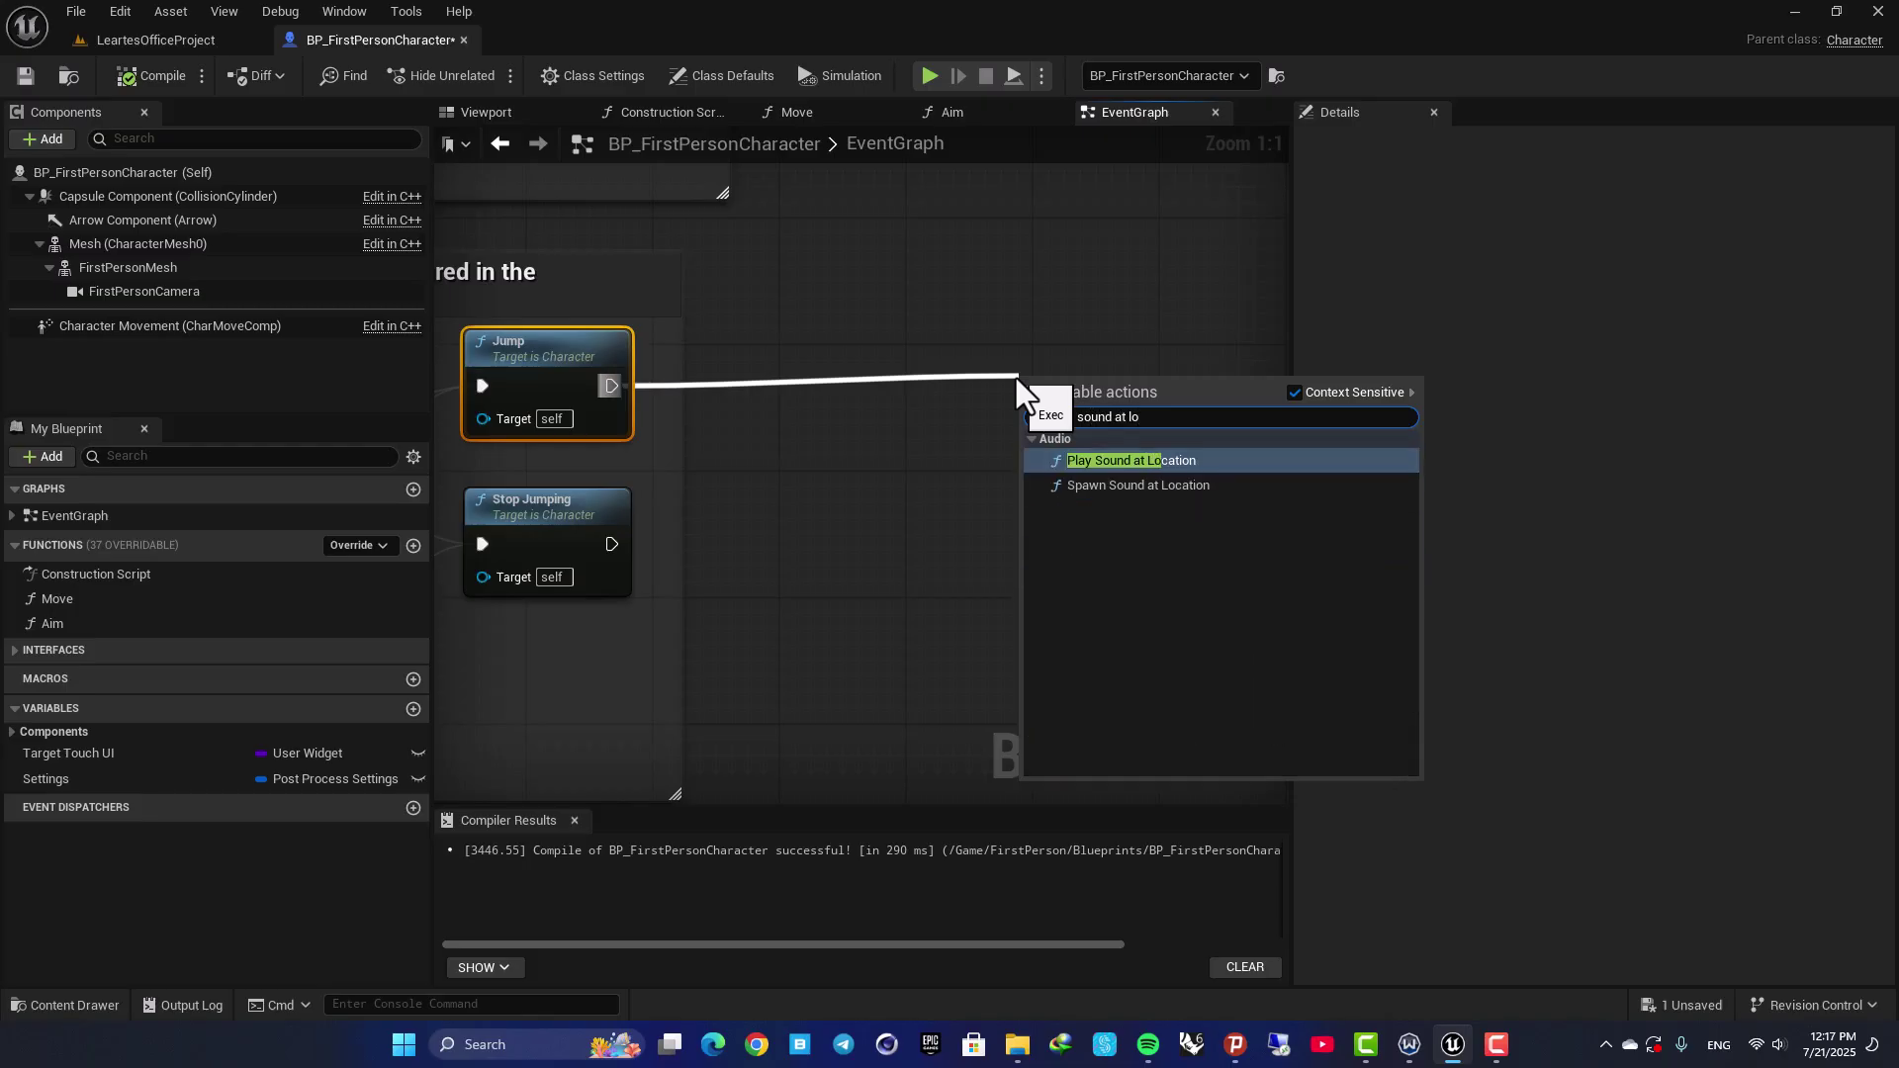
key("Return")
left_click(1138, 554)
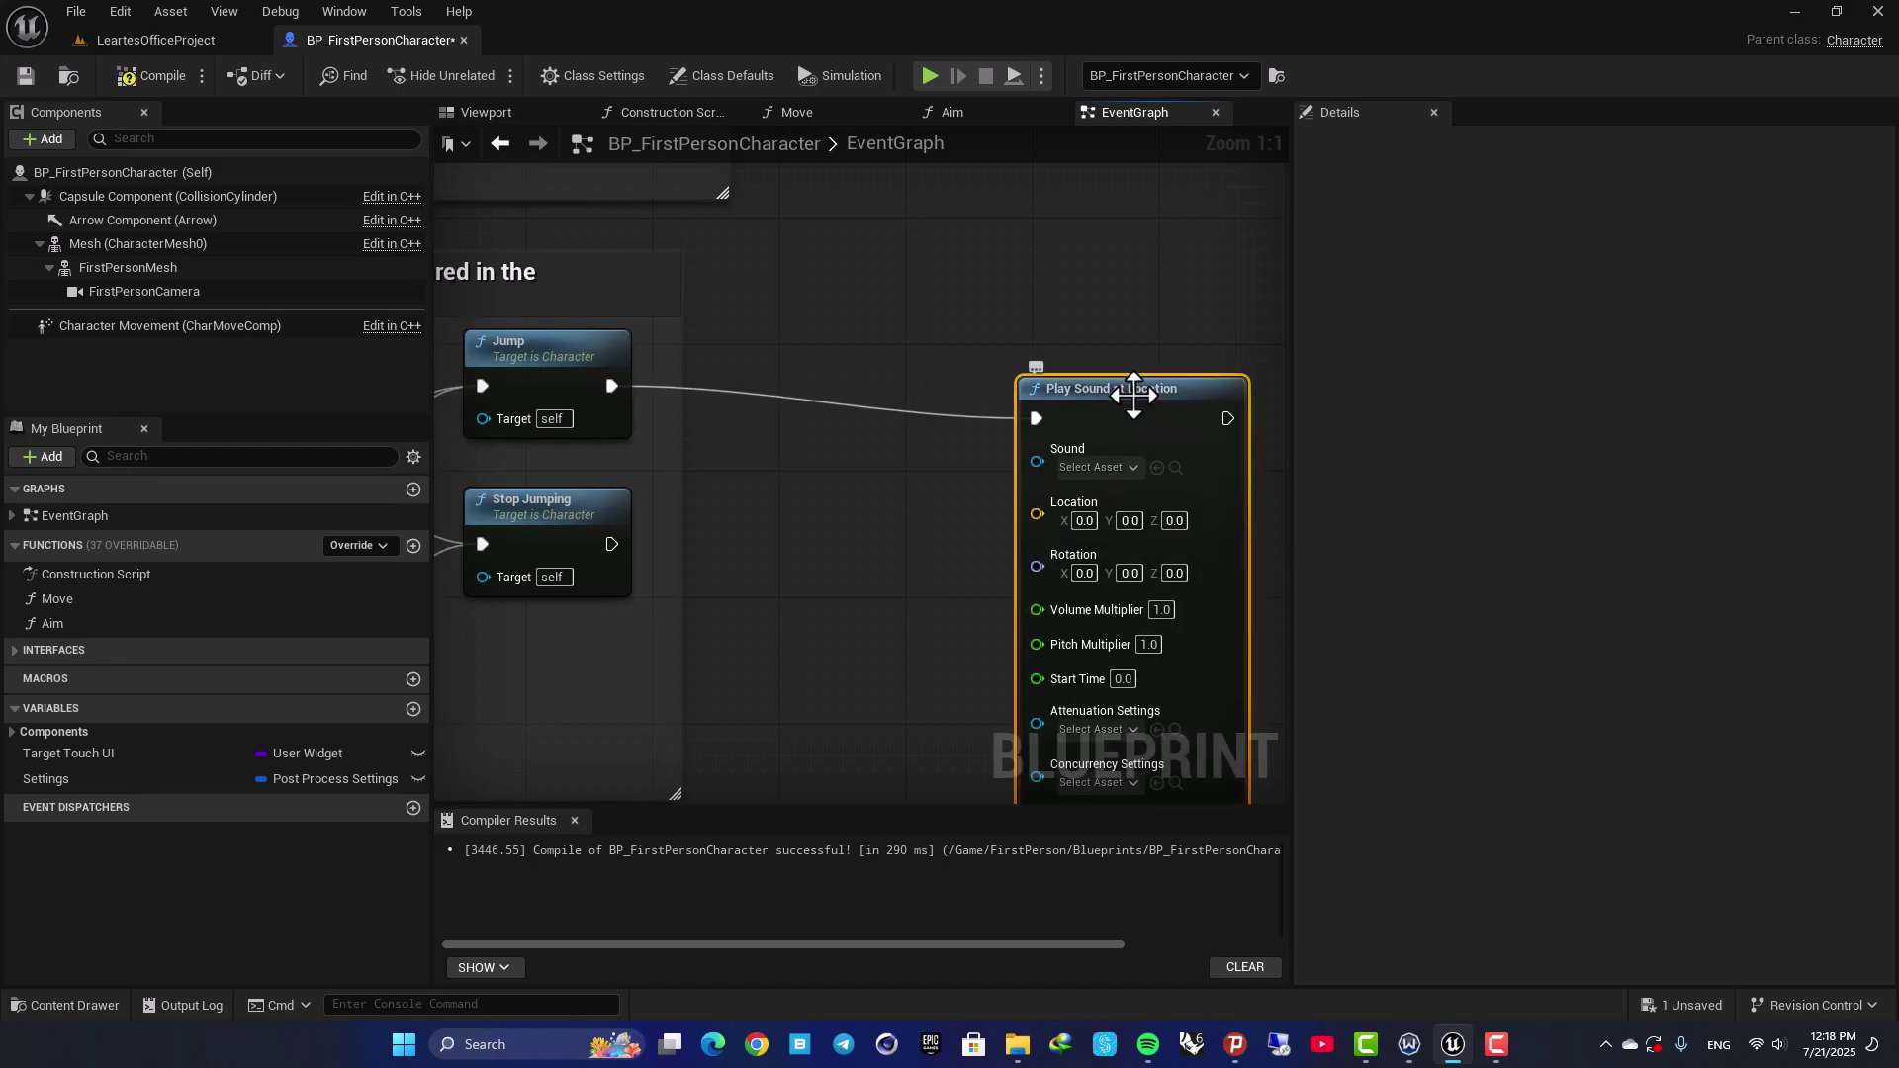
left_click_drag(1132, 393, 1119, 293)
Set the Play Sound at Location node's sound to PossessPlayer and move the node farther from the Jump node
right_click_drag(893, 411, 846, 299)
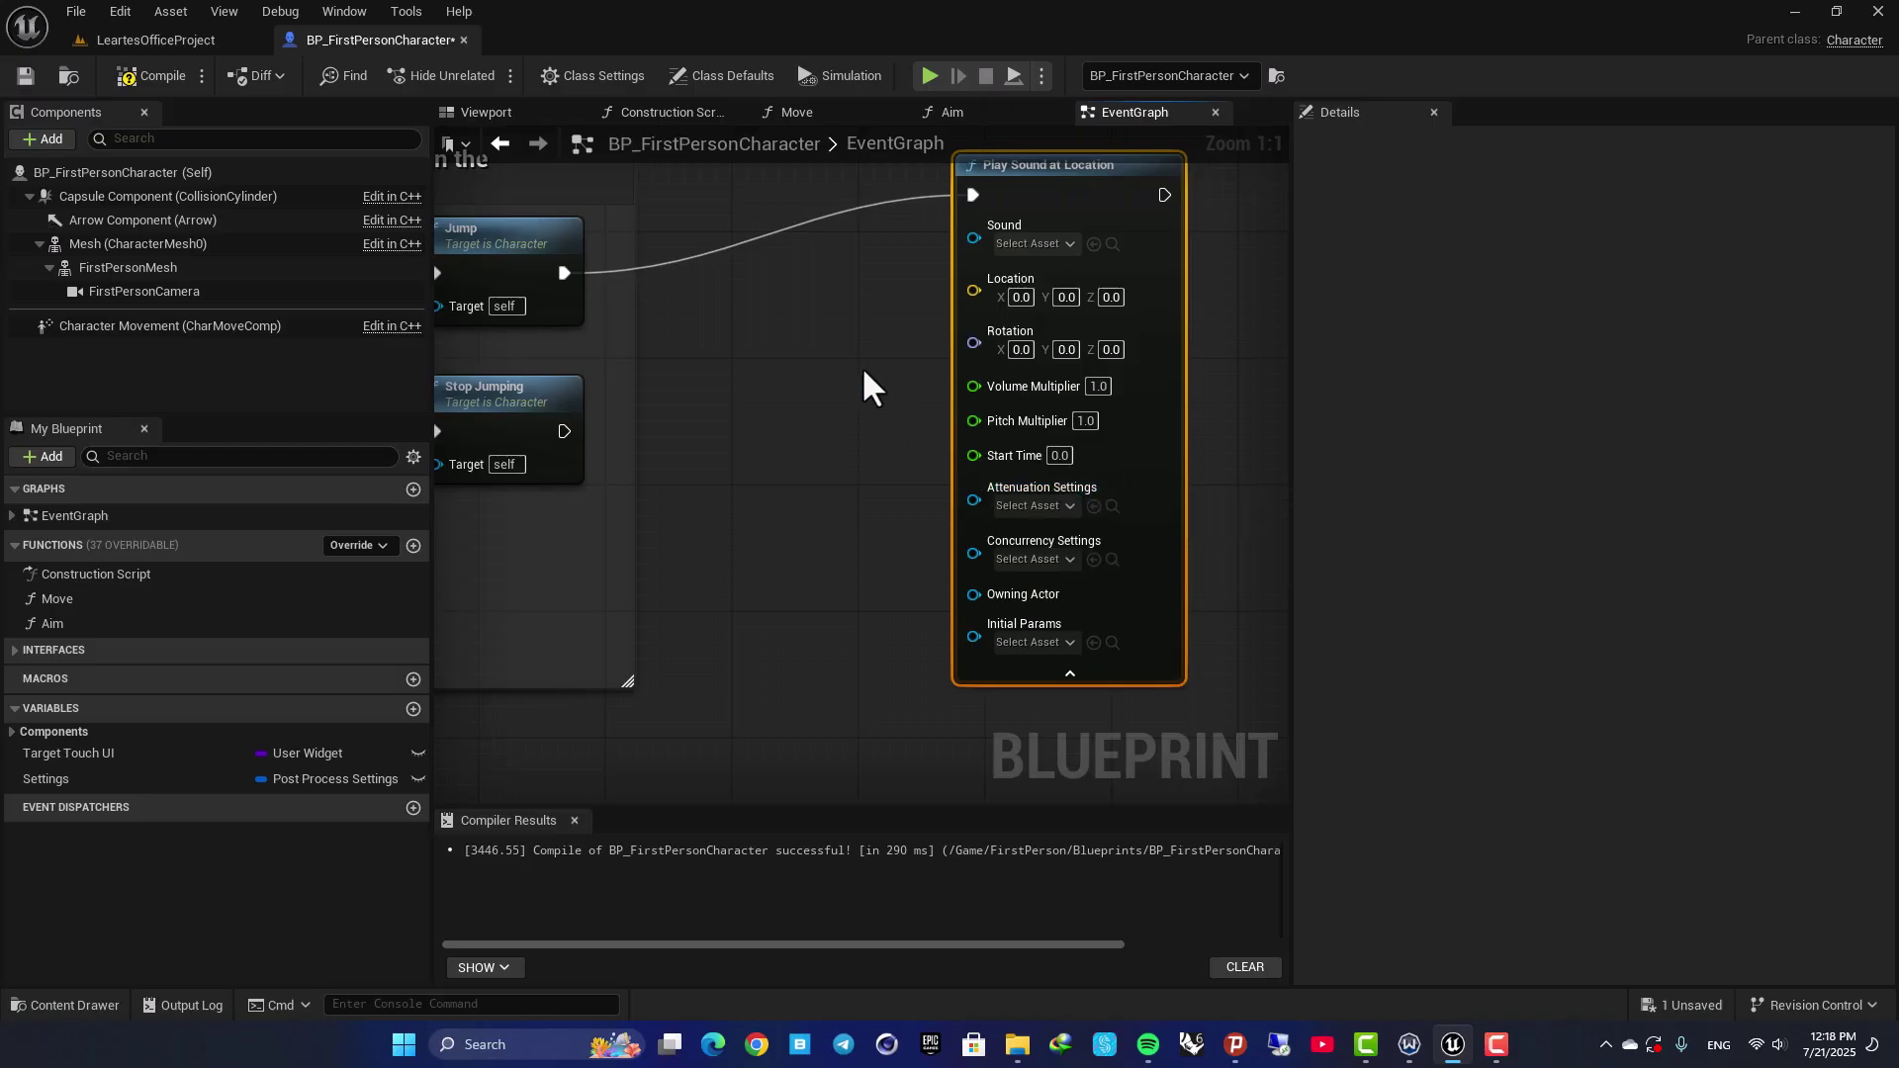
right_click_drag(864, 386, 851, 564)
left_click(1017, 423)
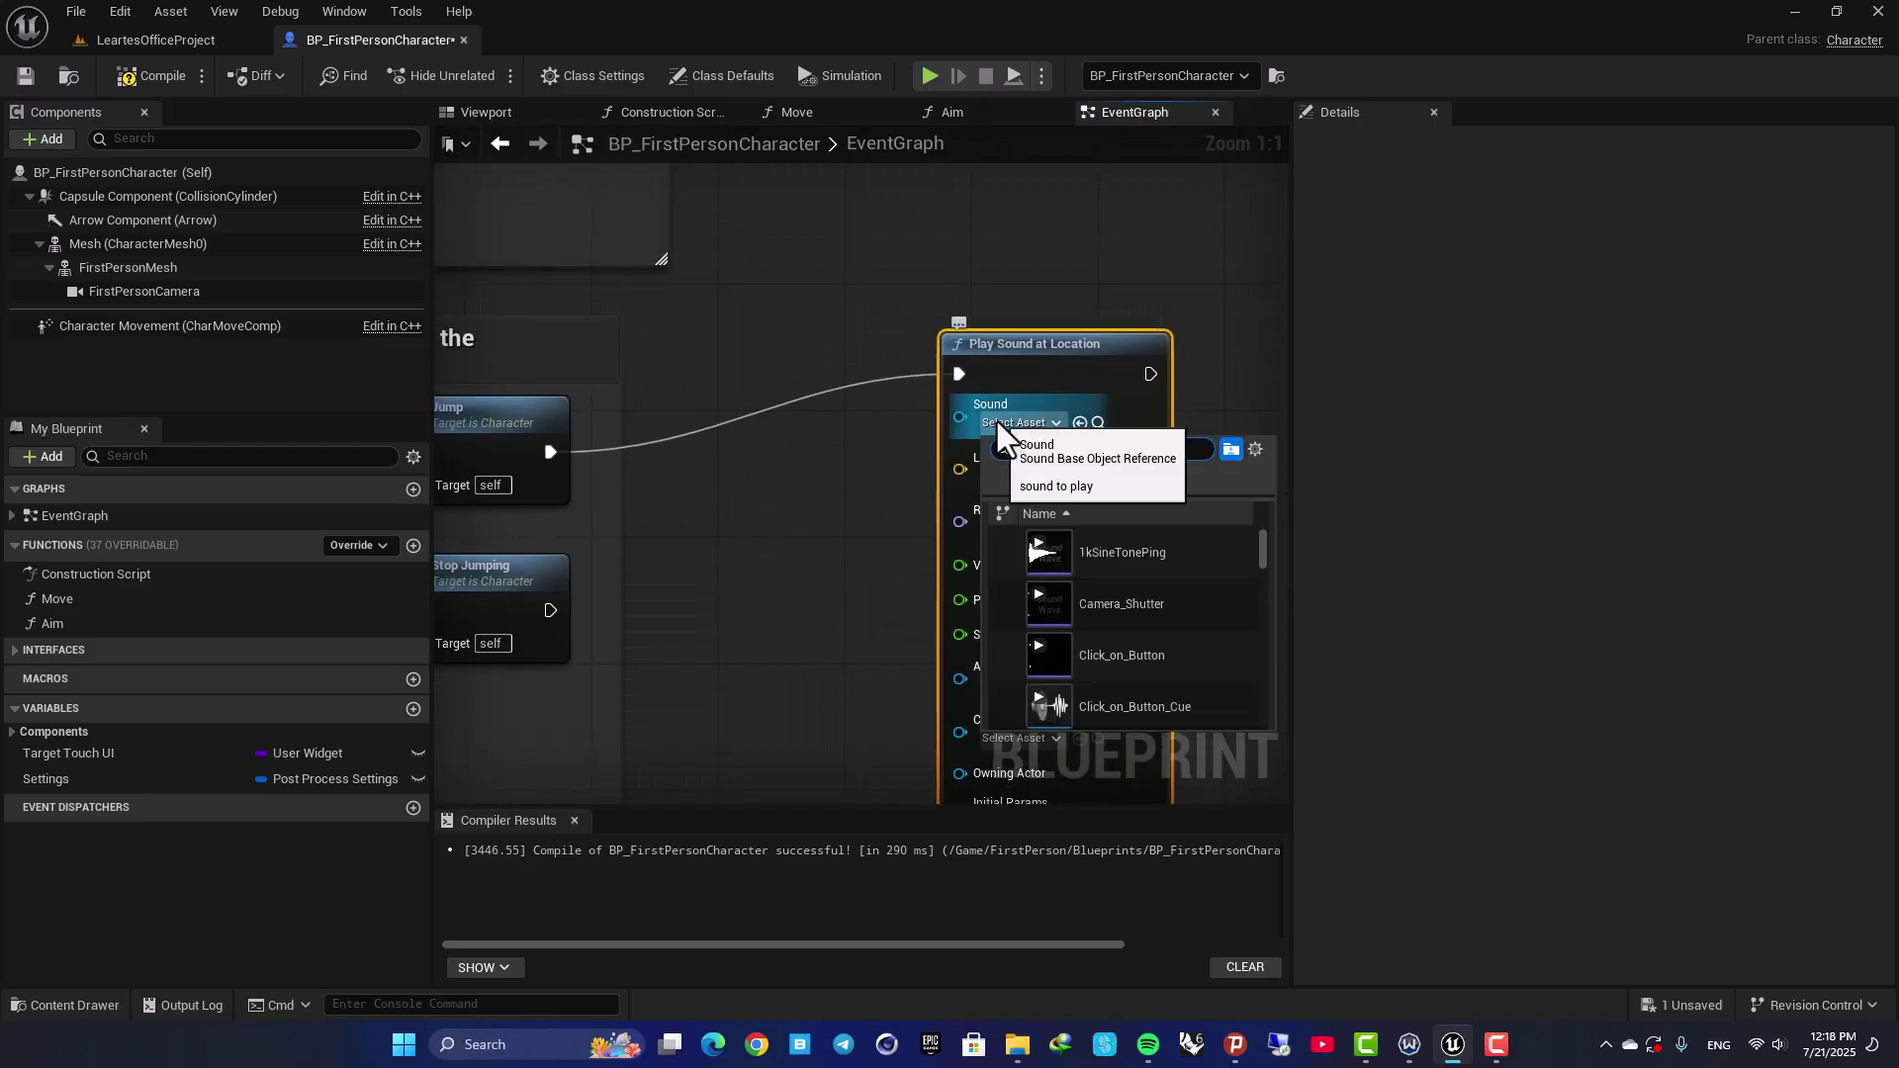
left_click(1040, 647)
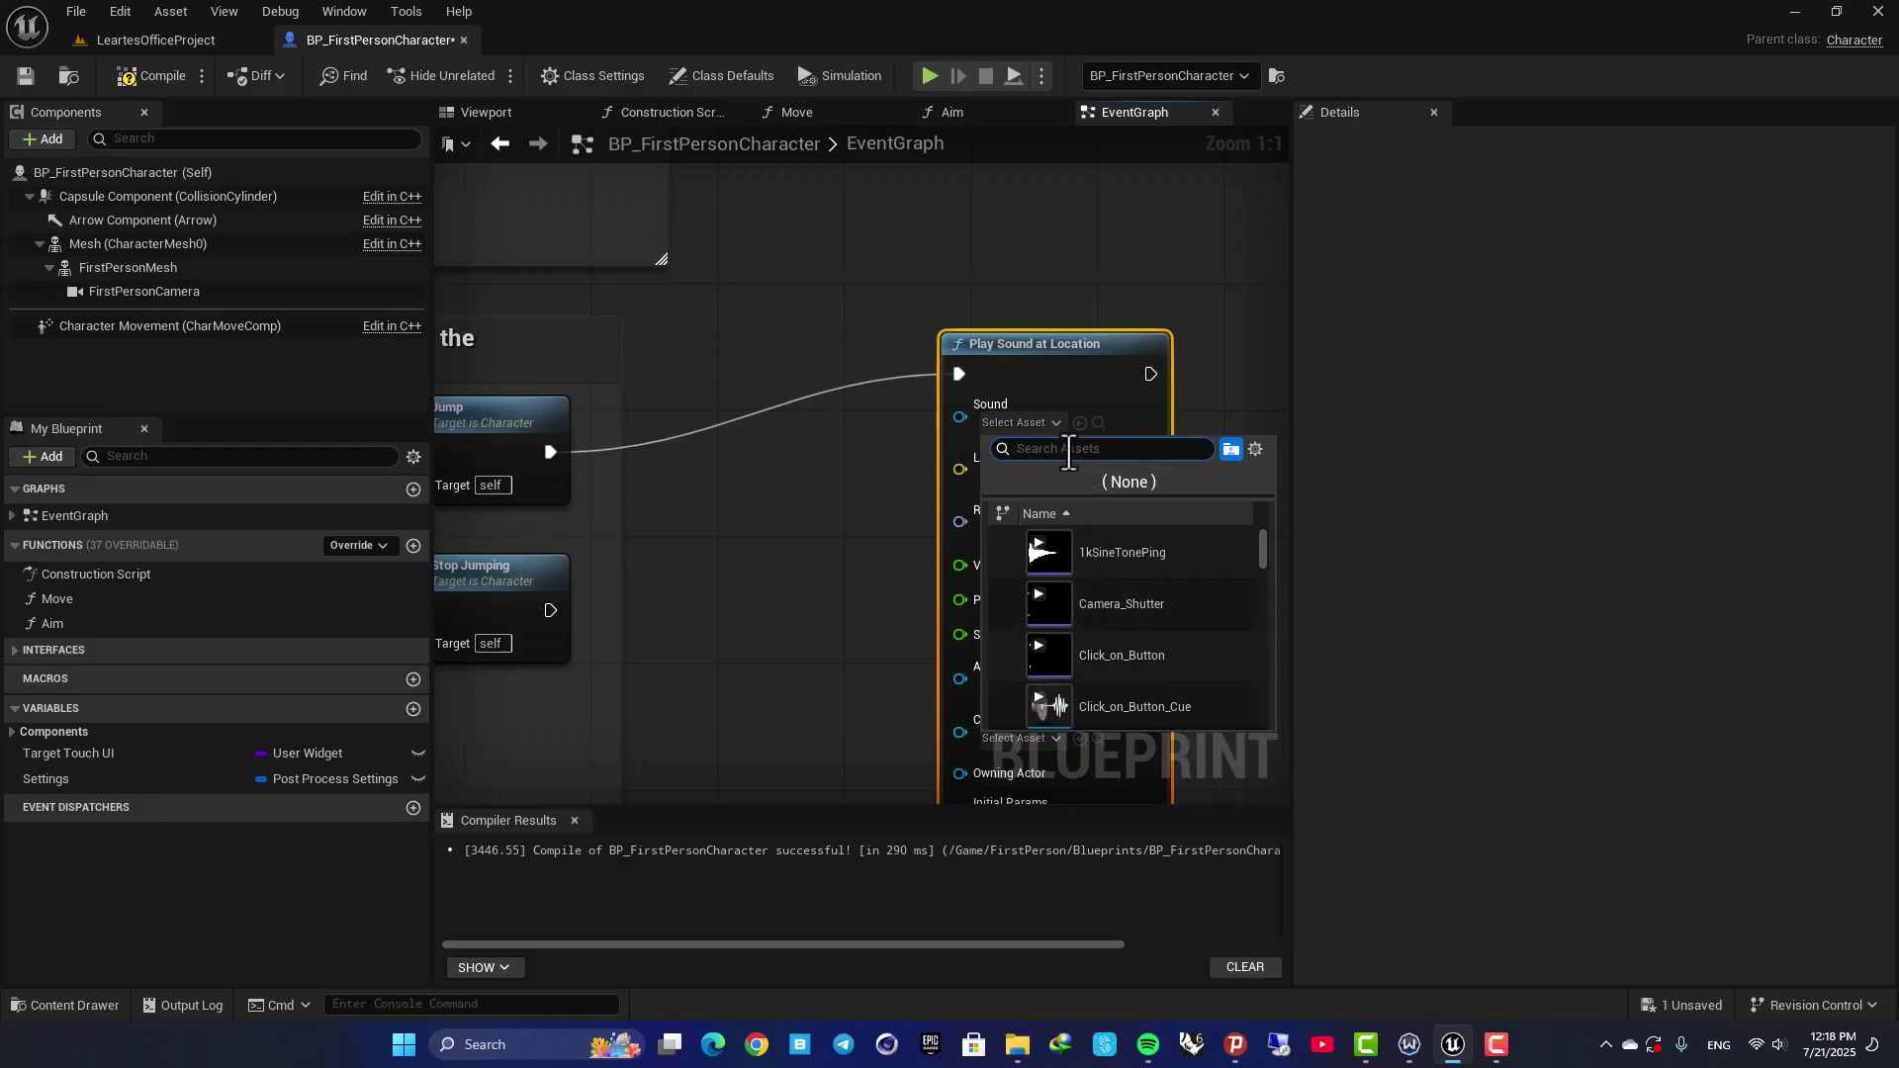
type("posse")
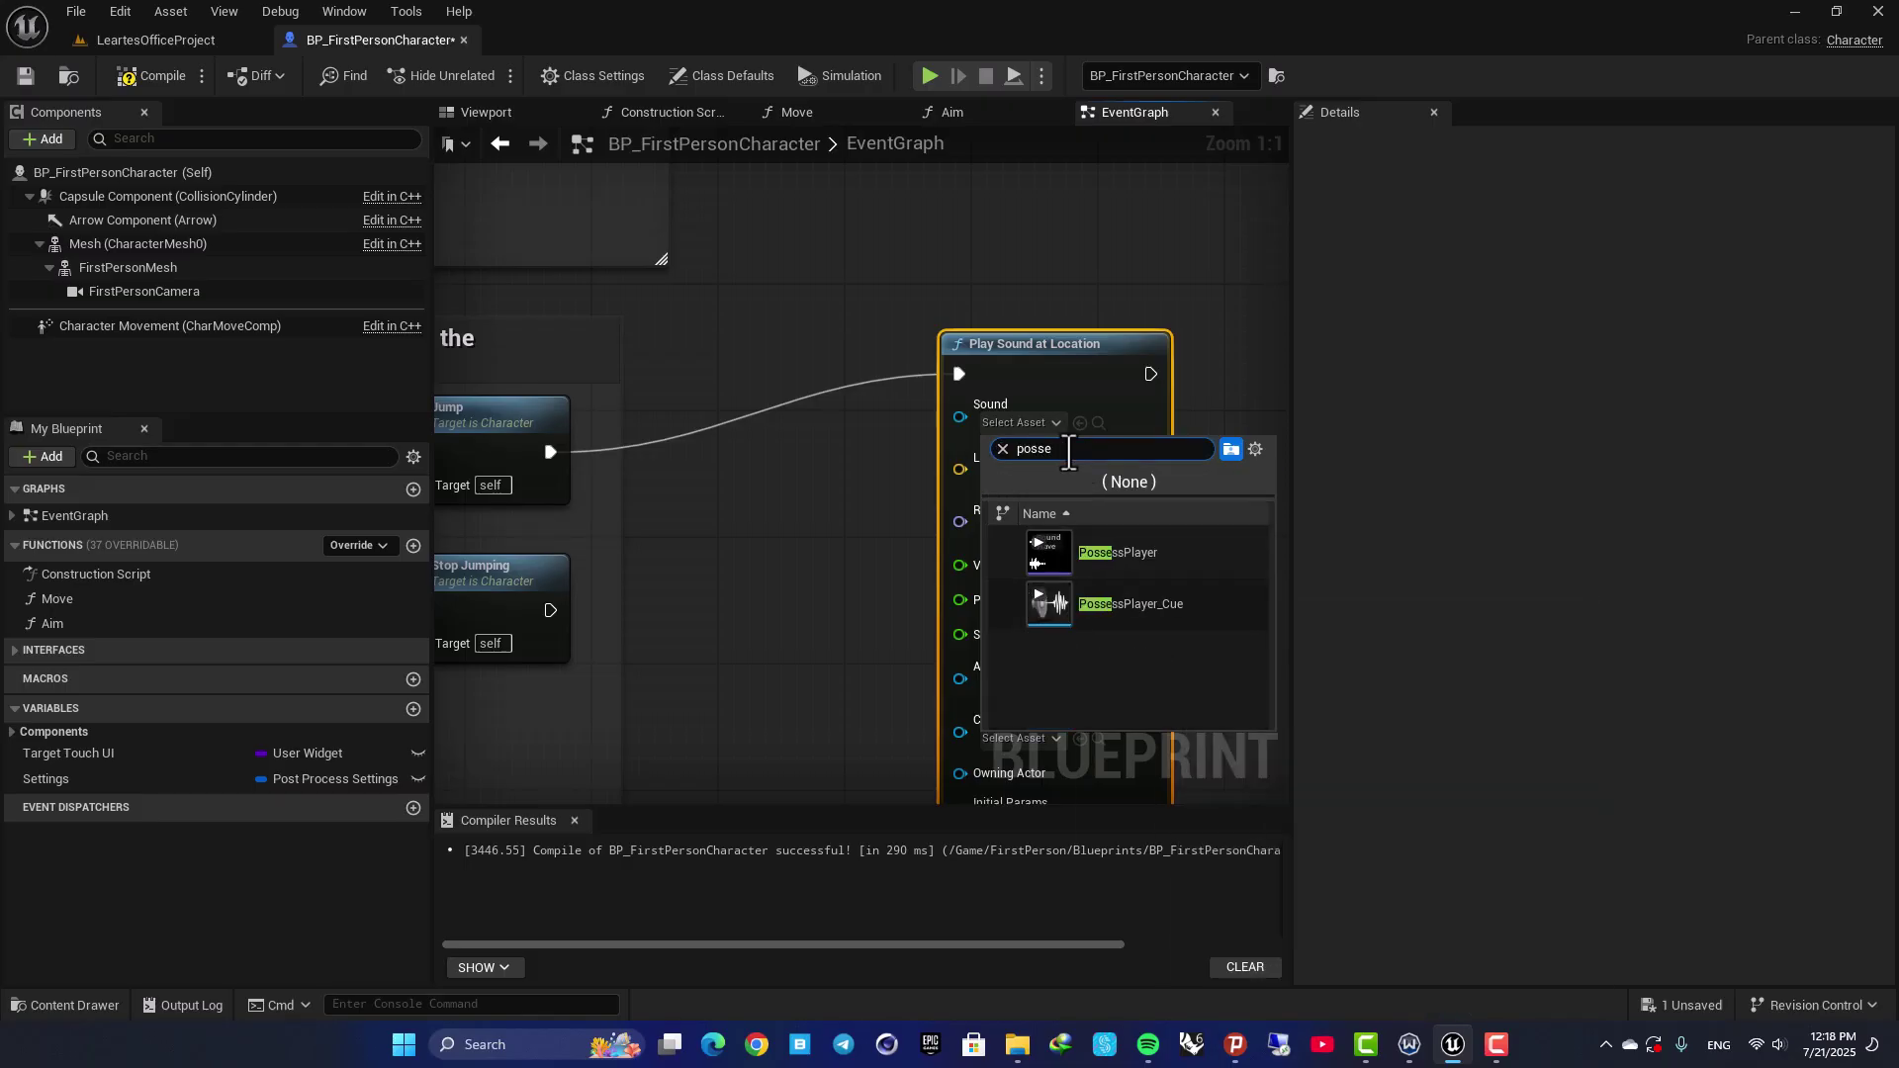
left_click(1113, 560)
right_click_drag(802, 535, 803, 400)
left_click_drag(999, 230, 1125, 230)
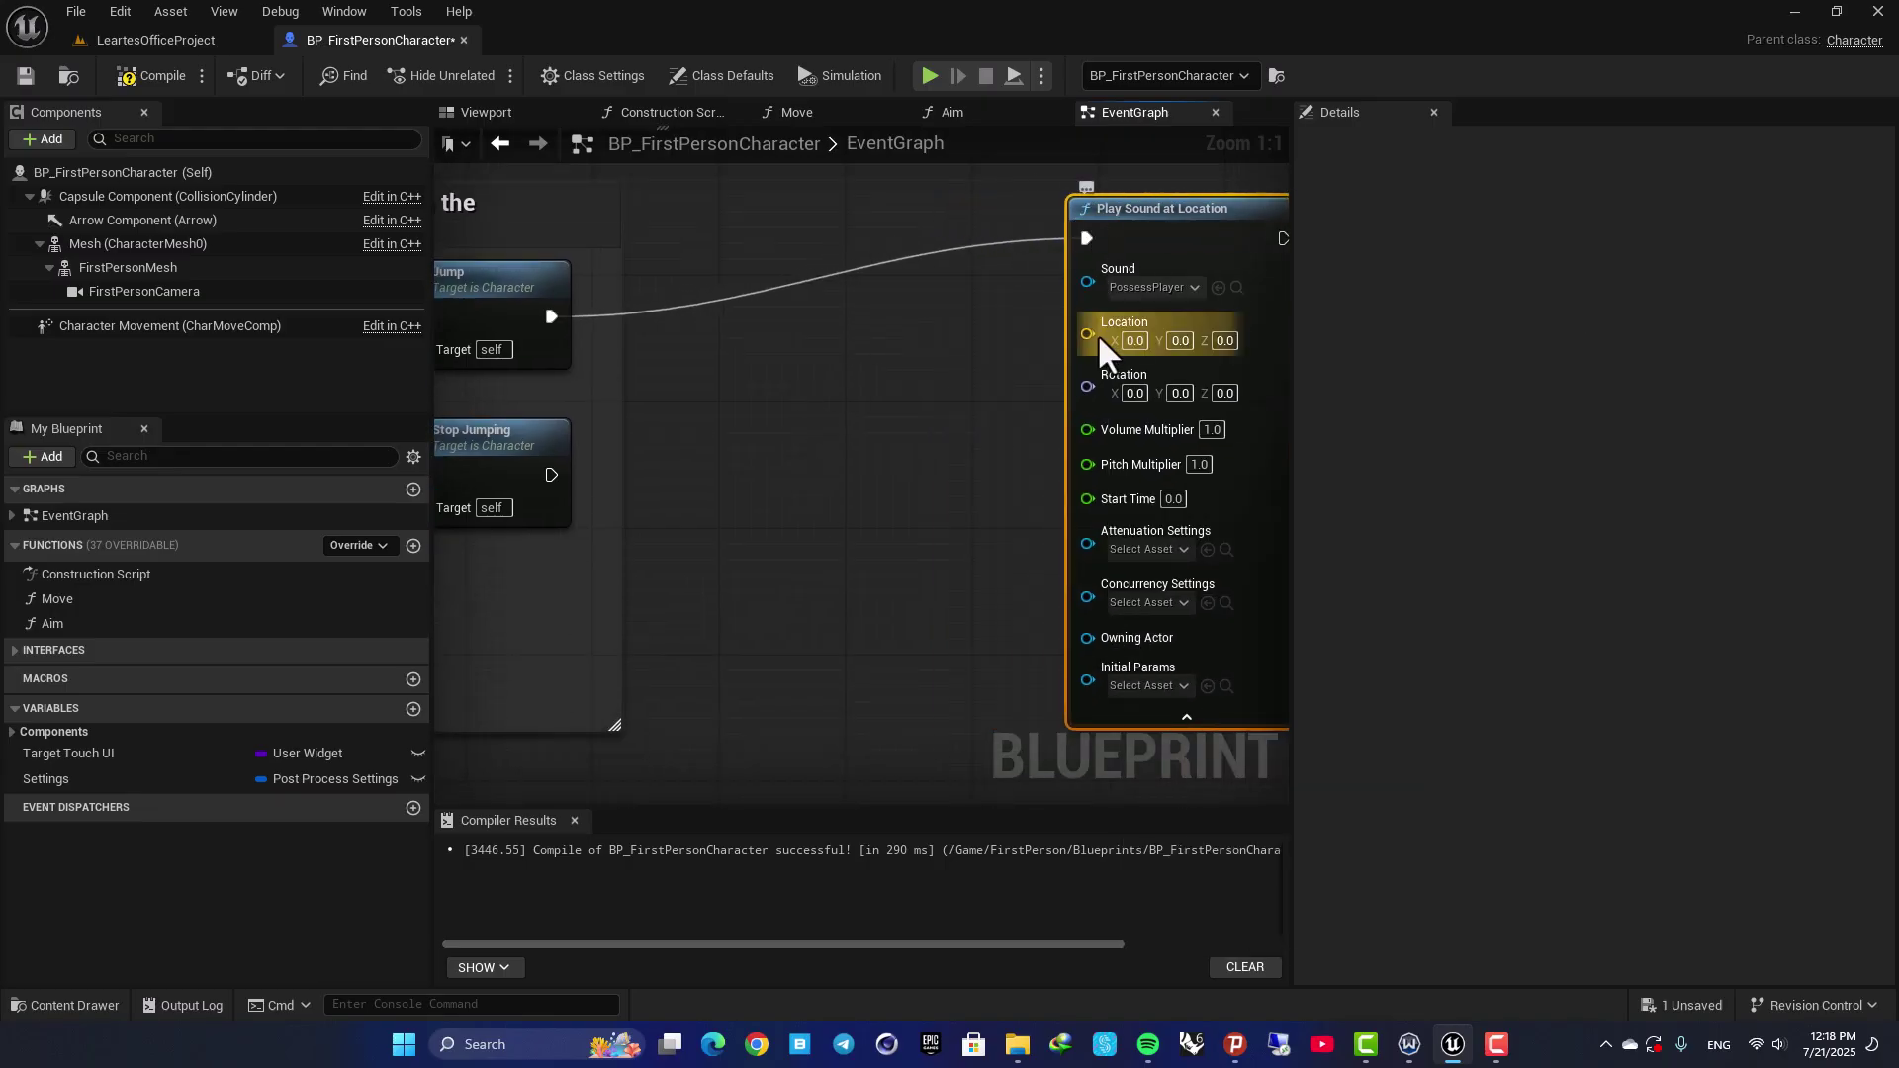
Feed the Play Sound at Location node's Location input from a Get Actor Location node and place it beside the Jump group
left_click_drag(1085, 337, 833, 396)
type("get a")
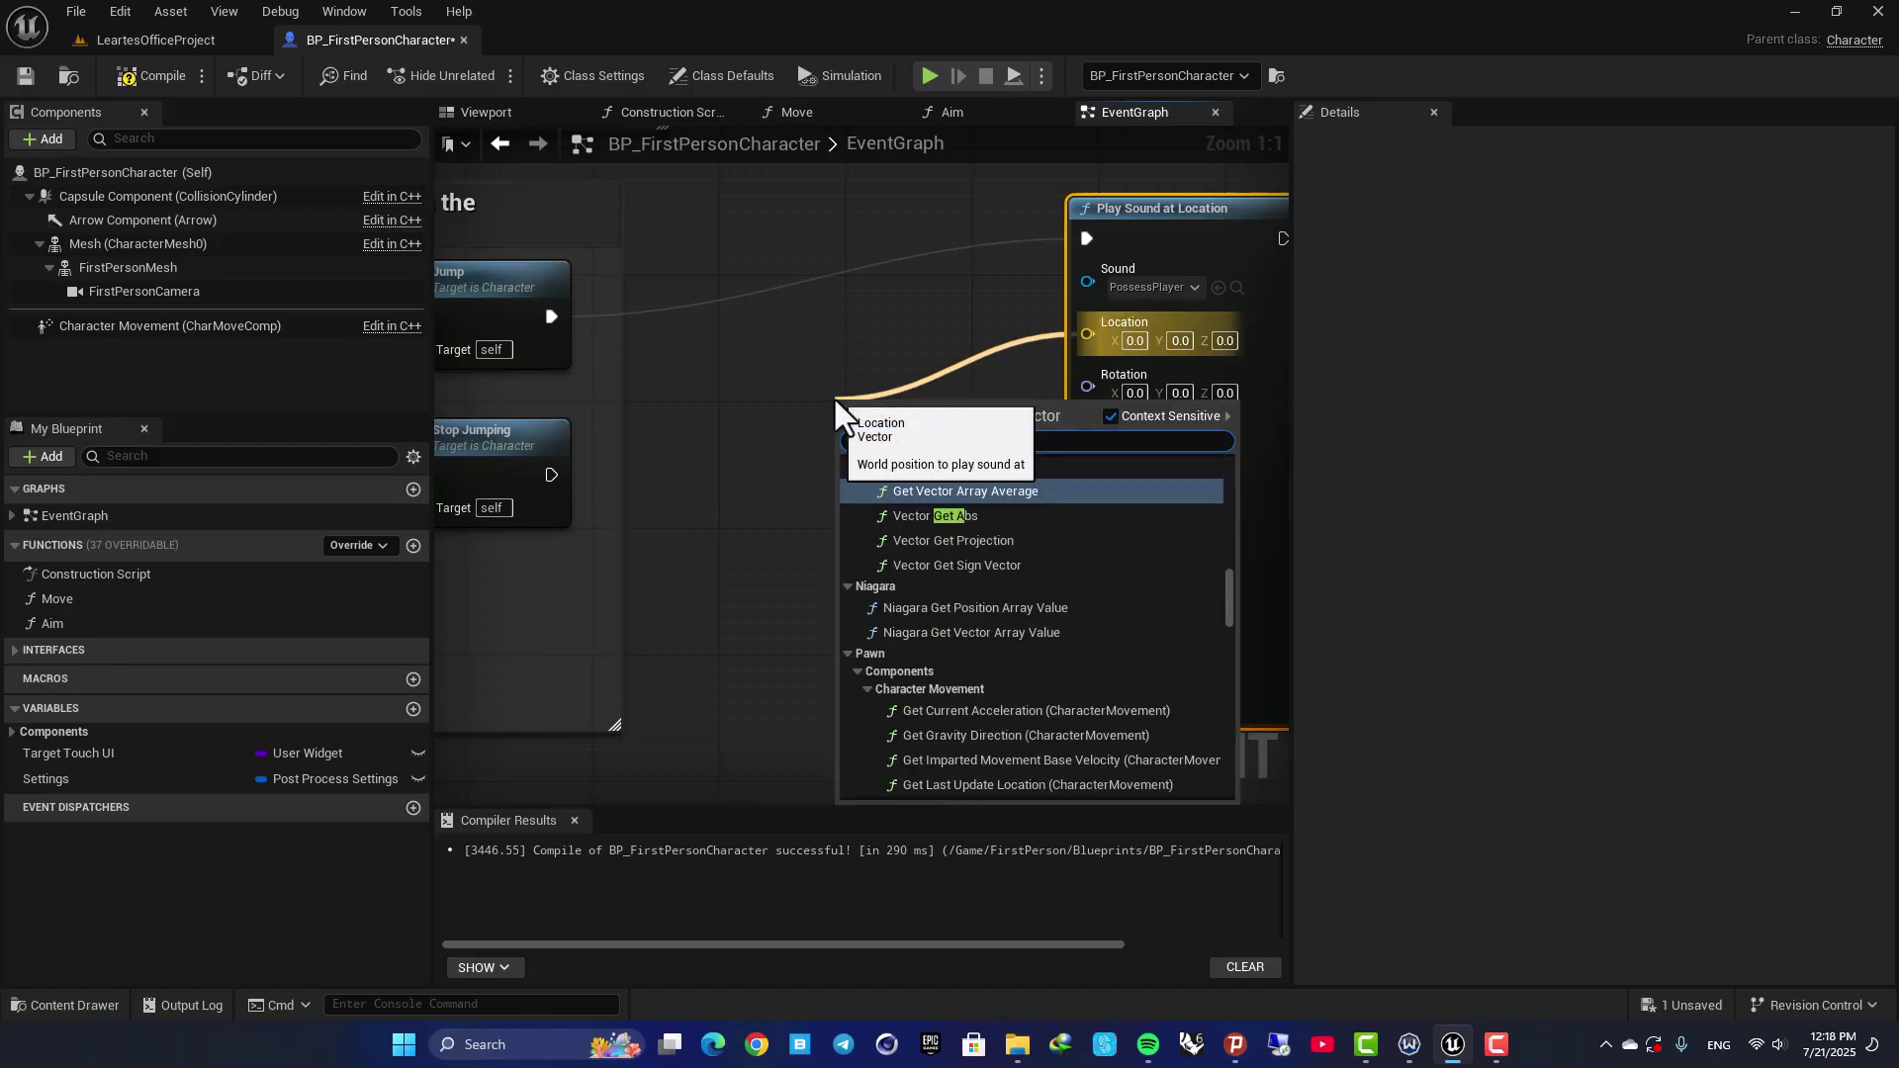
type("ctor location")
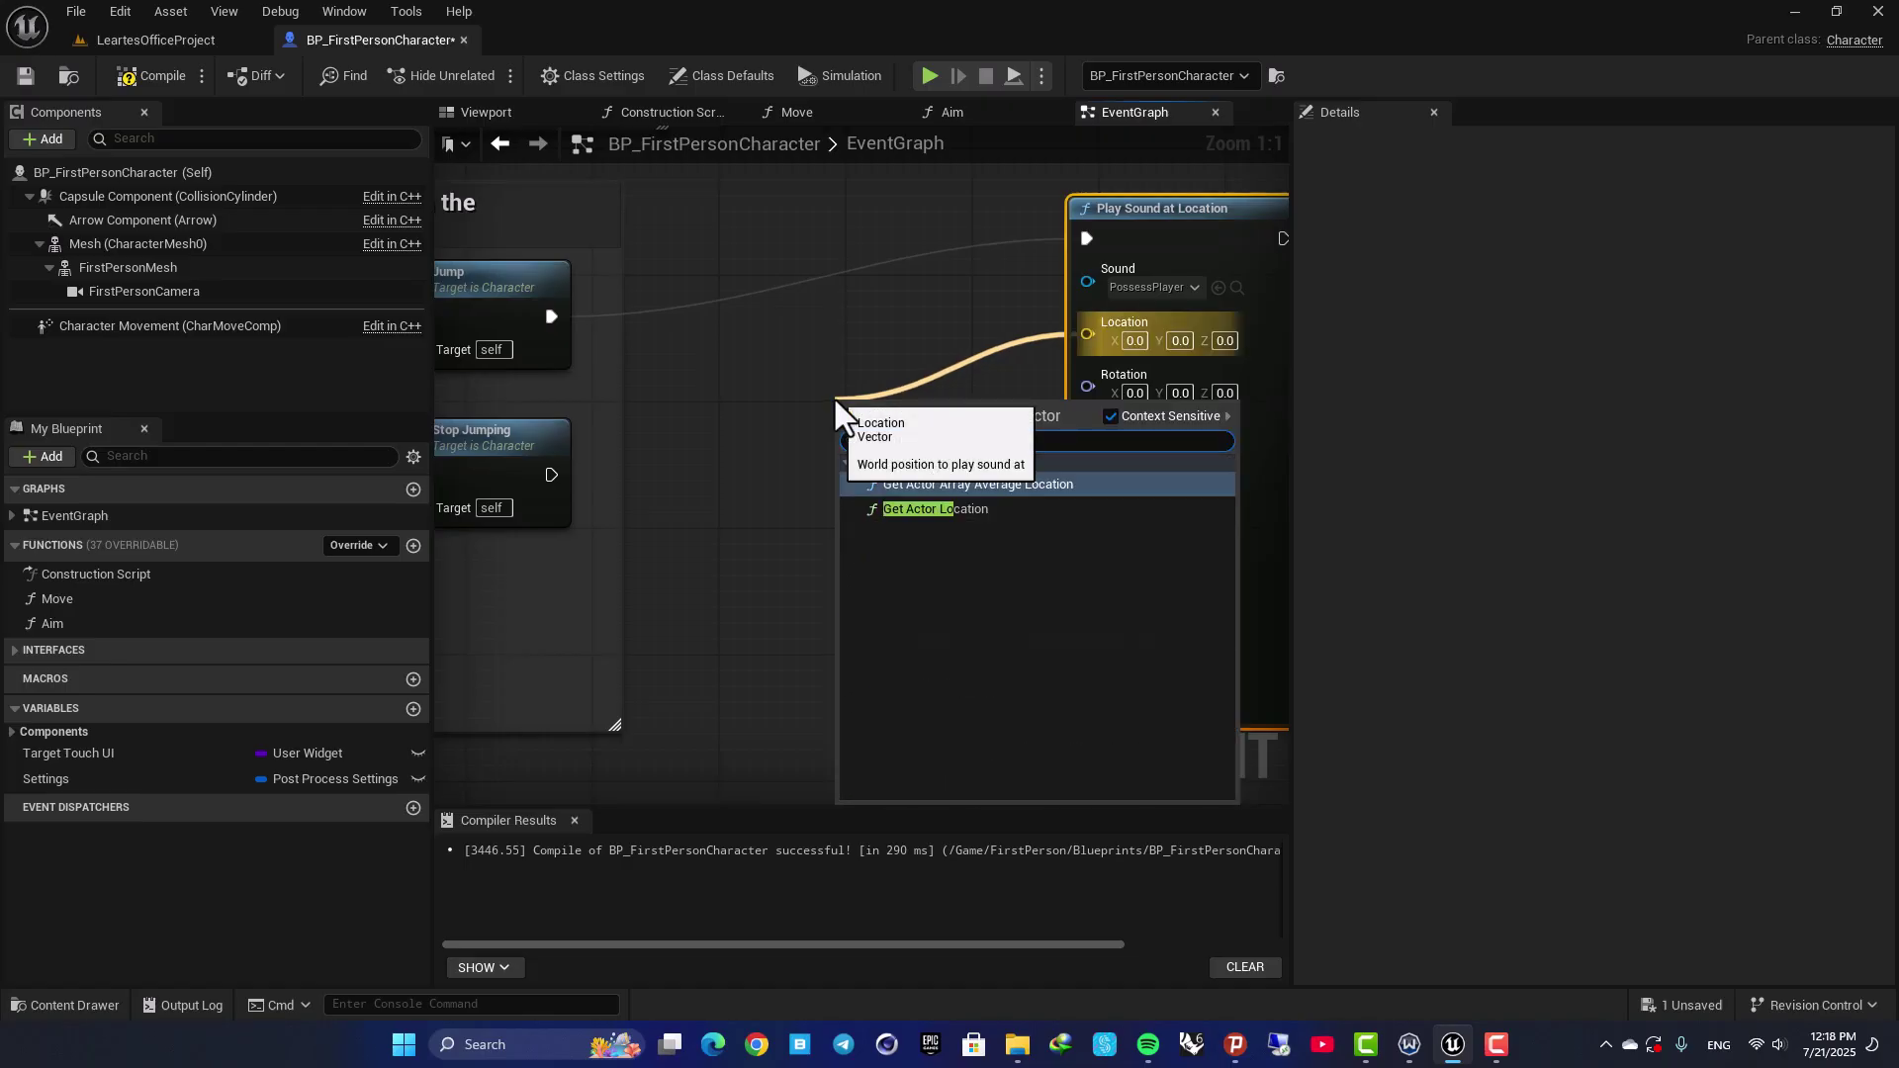
key("Return")
left_click_drag(857, 403, 730, 371)
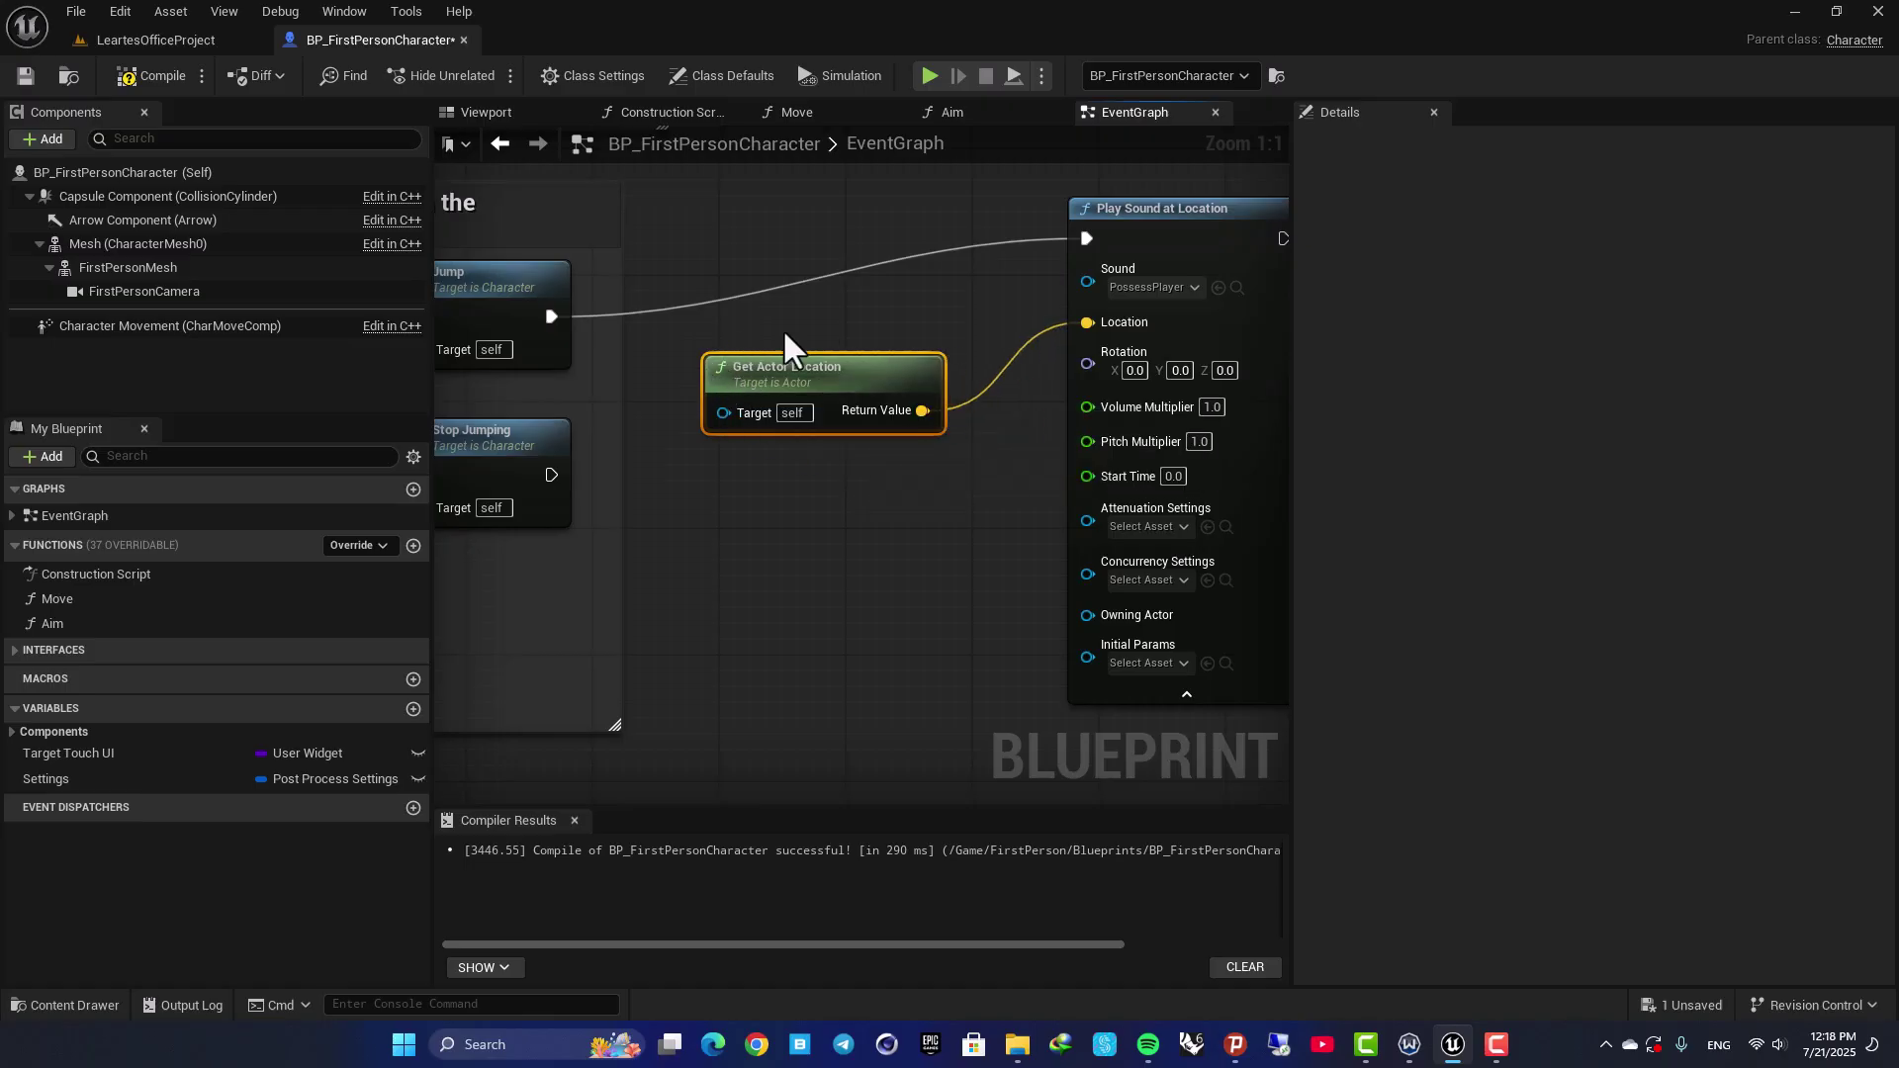
Create a Sound Attenuation asset named SA_123 in the level project's Content folder and open it for editing
right_click_drag(1214, 544, 1036, 489)
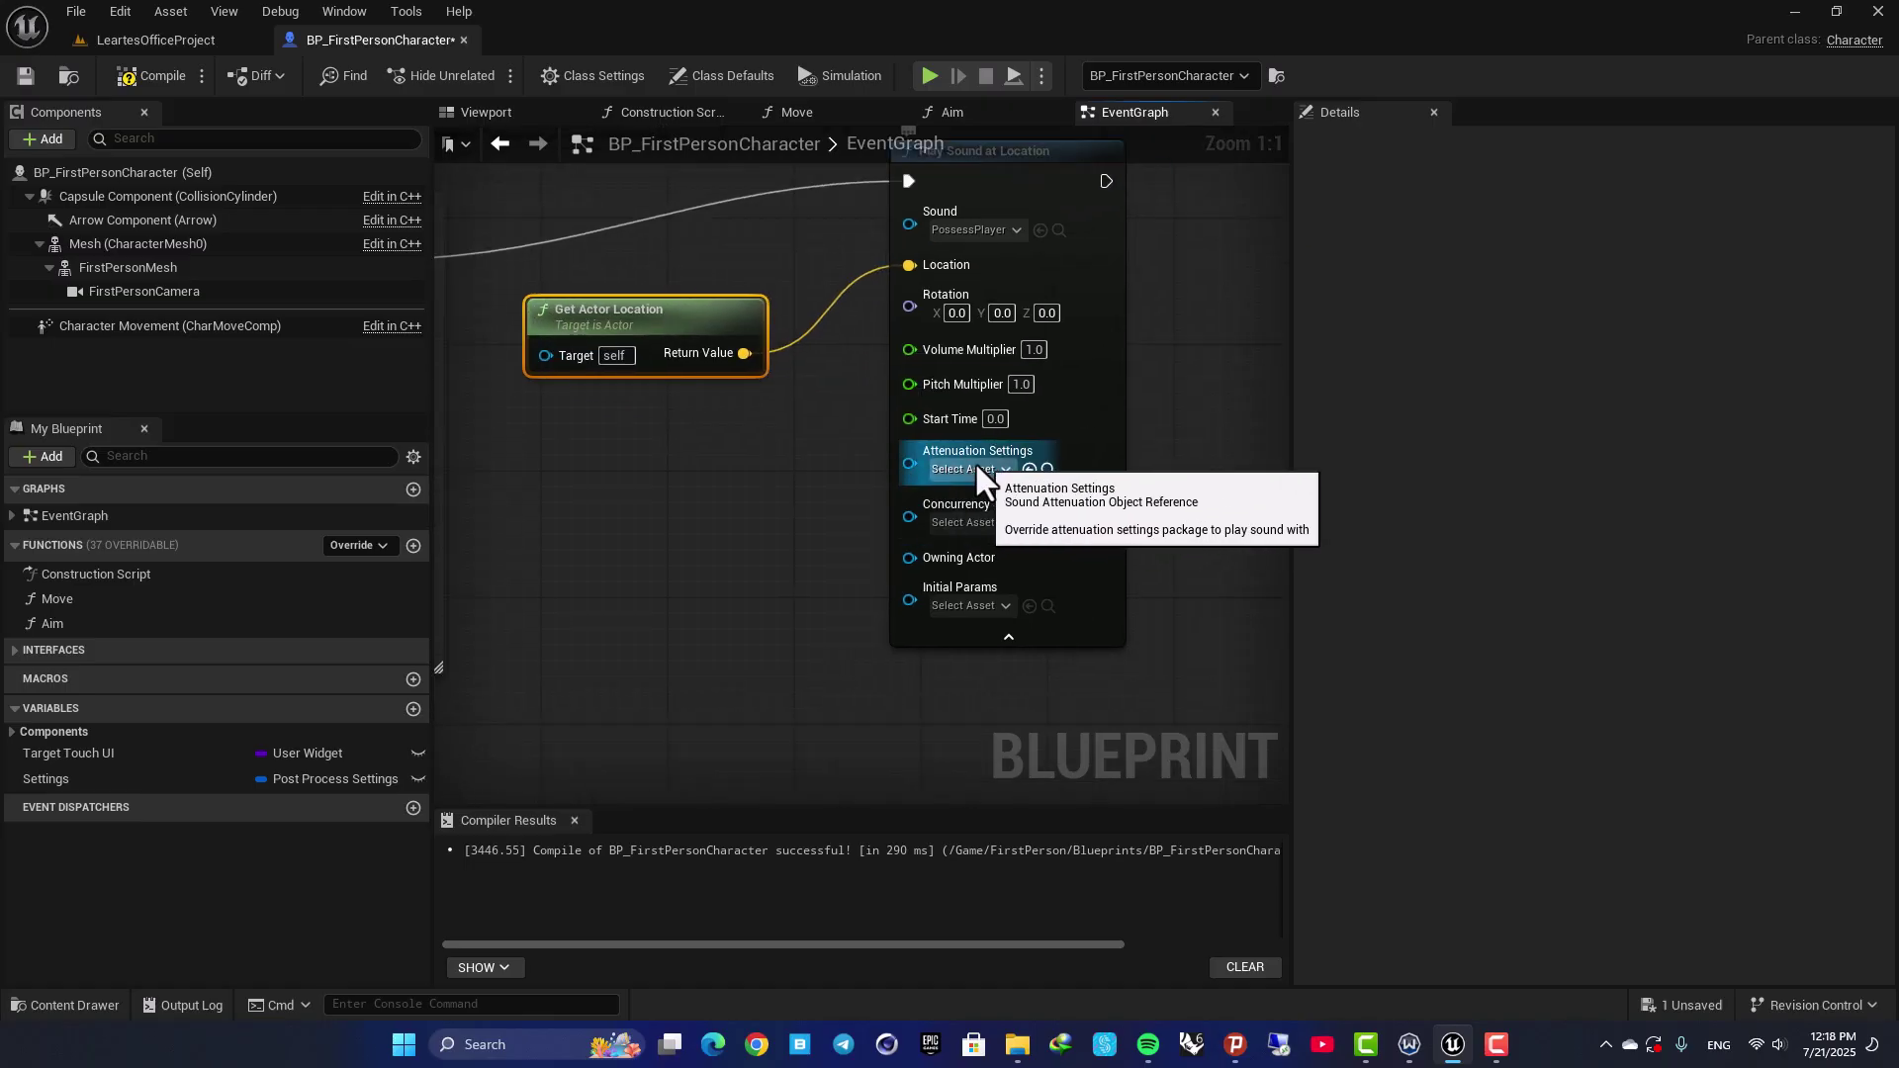
left_click(176, 37)
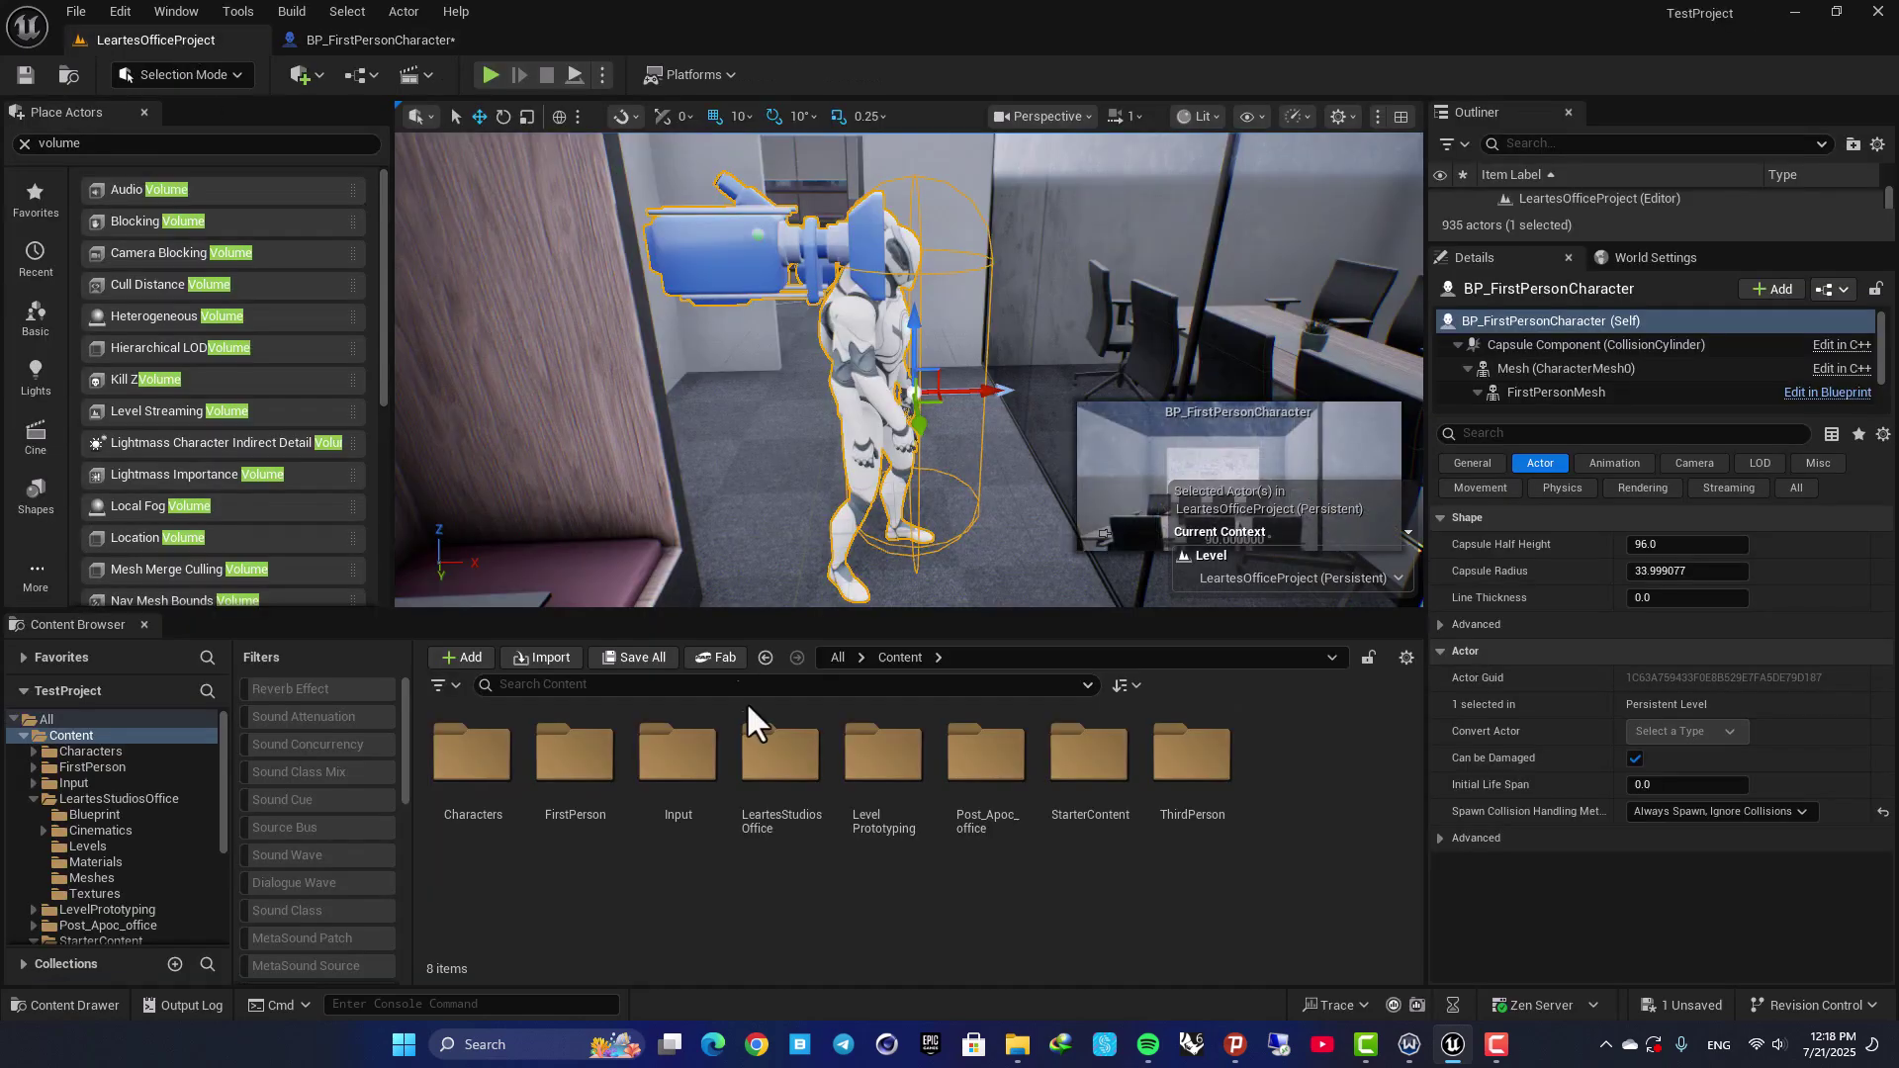
right_click(1308, 748)
mouse_move(1392, 637)
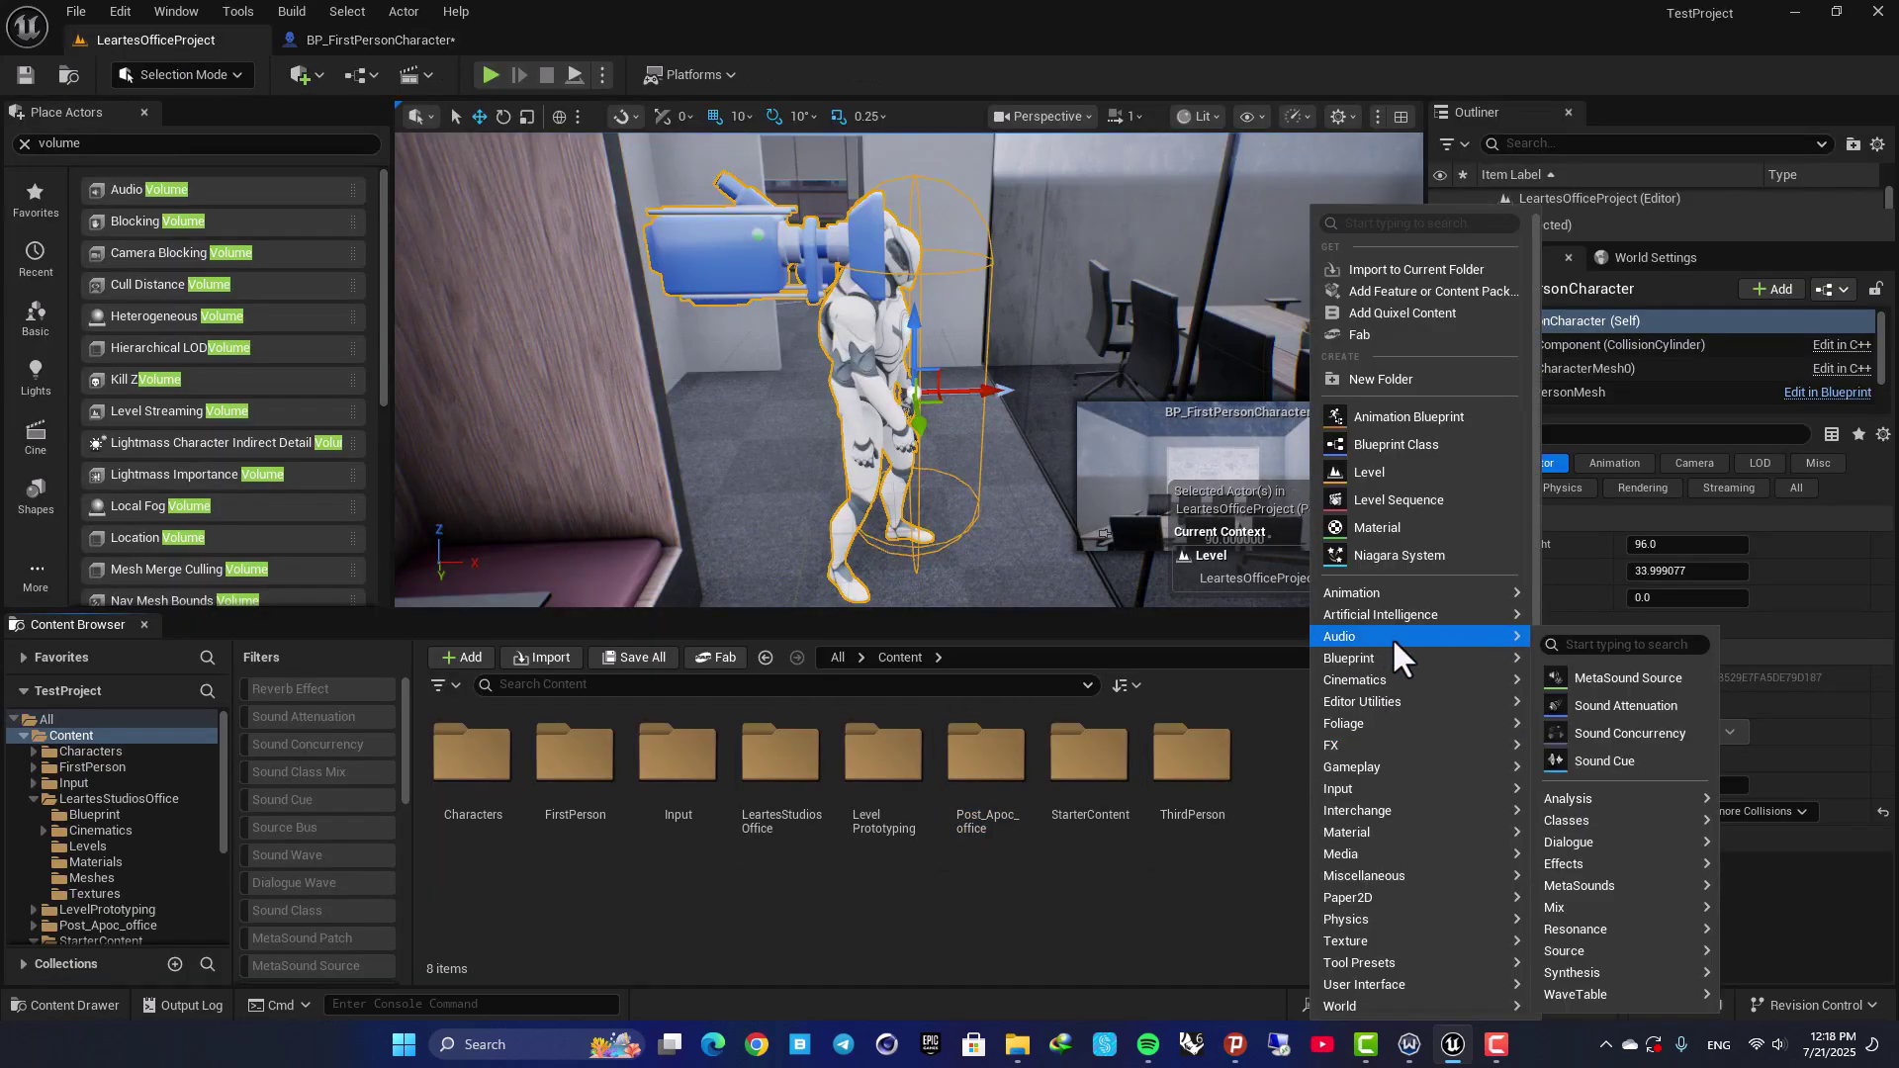
left_click(1626, 707)
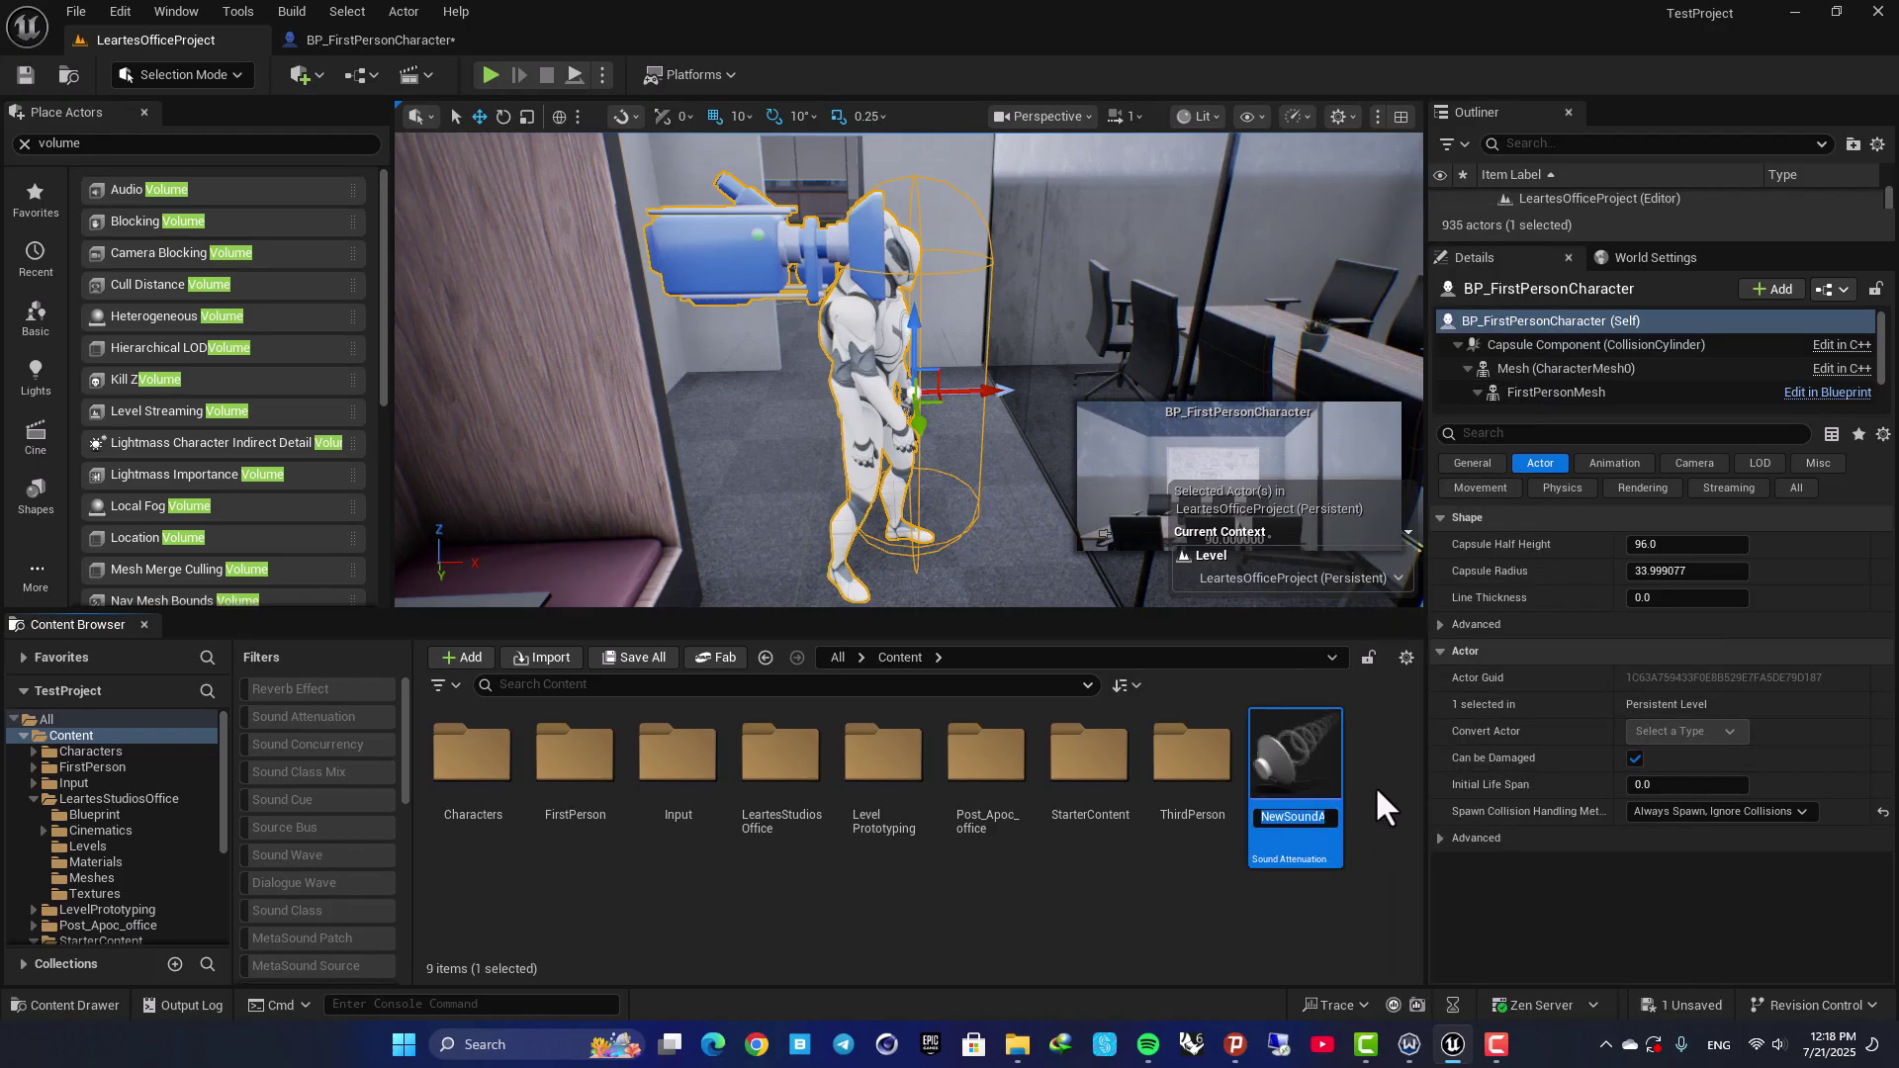
type("SA_123")
key("Return")
key("Return")
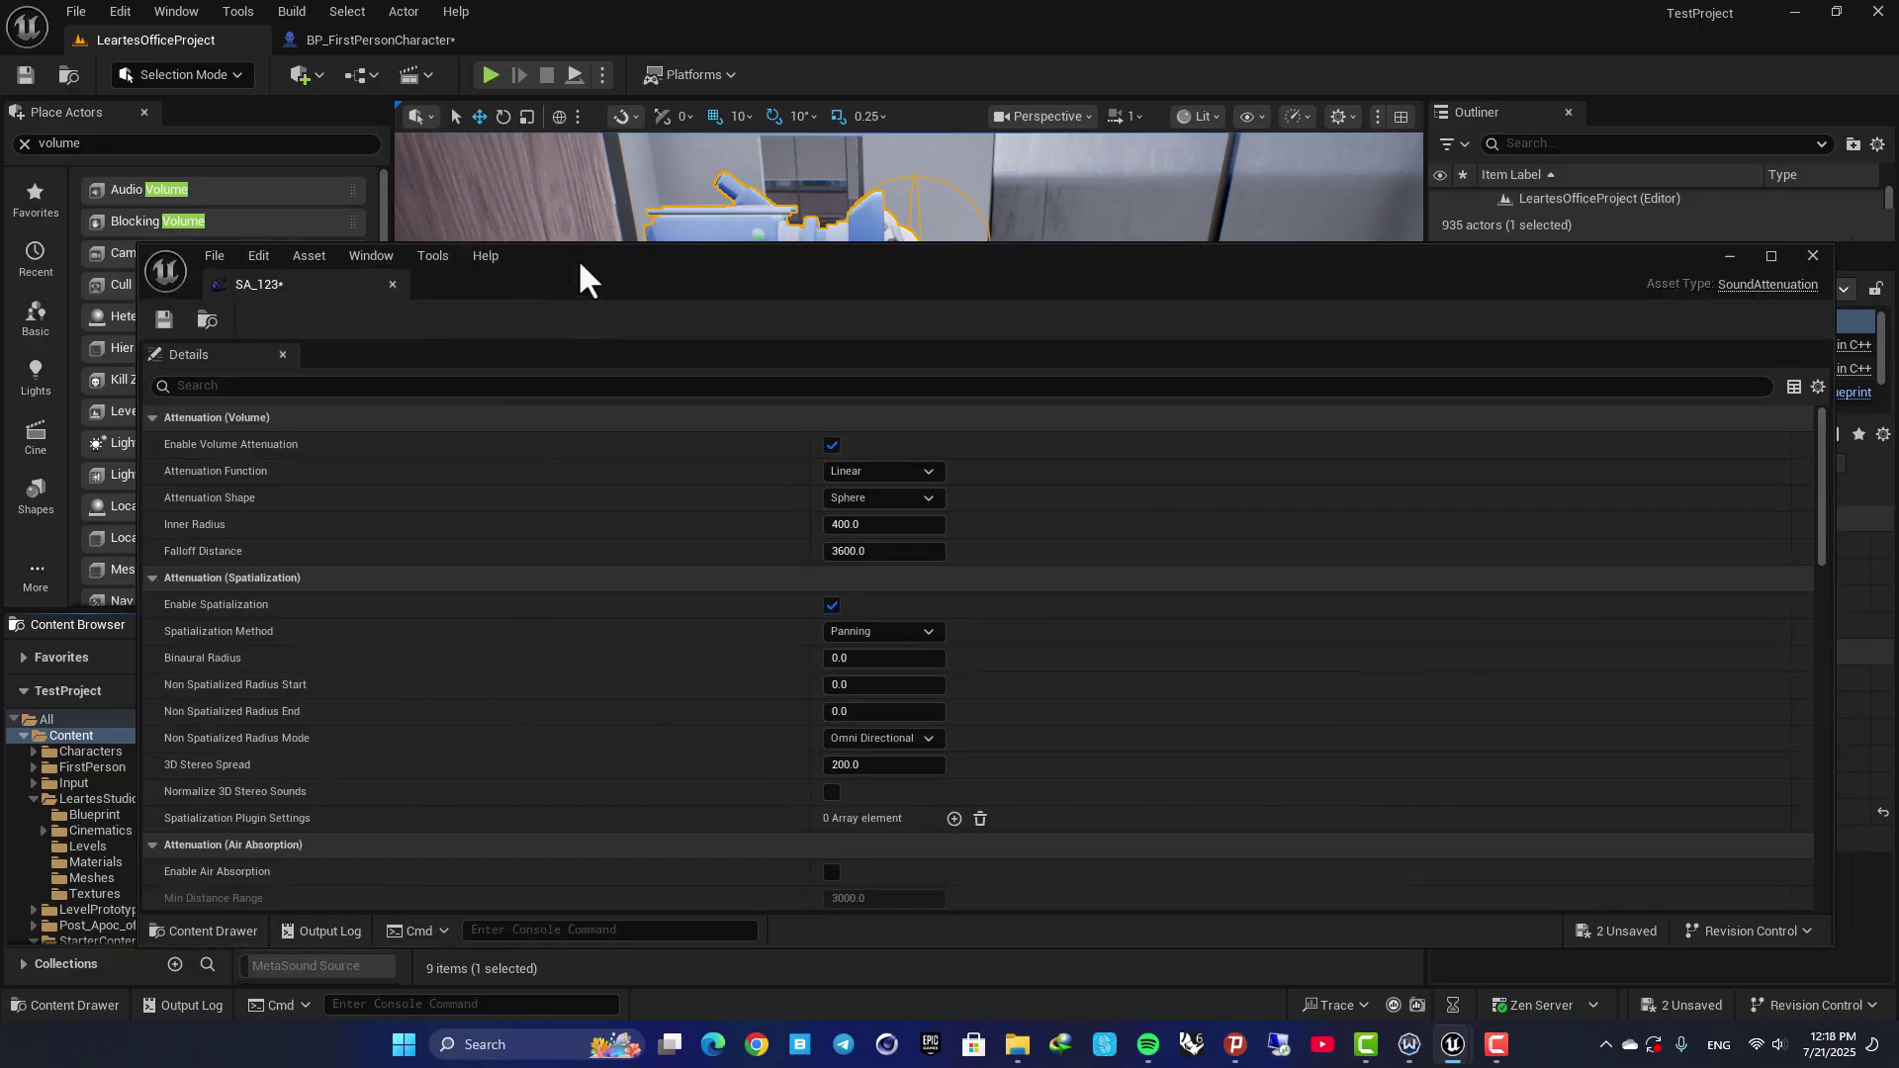
Set SA_123's Attenuation Function to Natural Sound and save the asset
left_click_drag(580, 271, 678, 158)
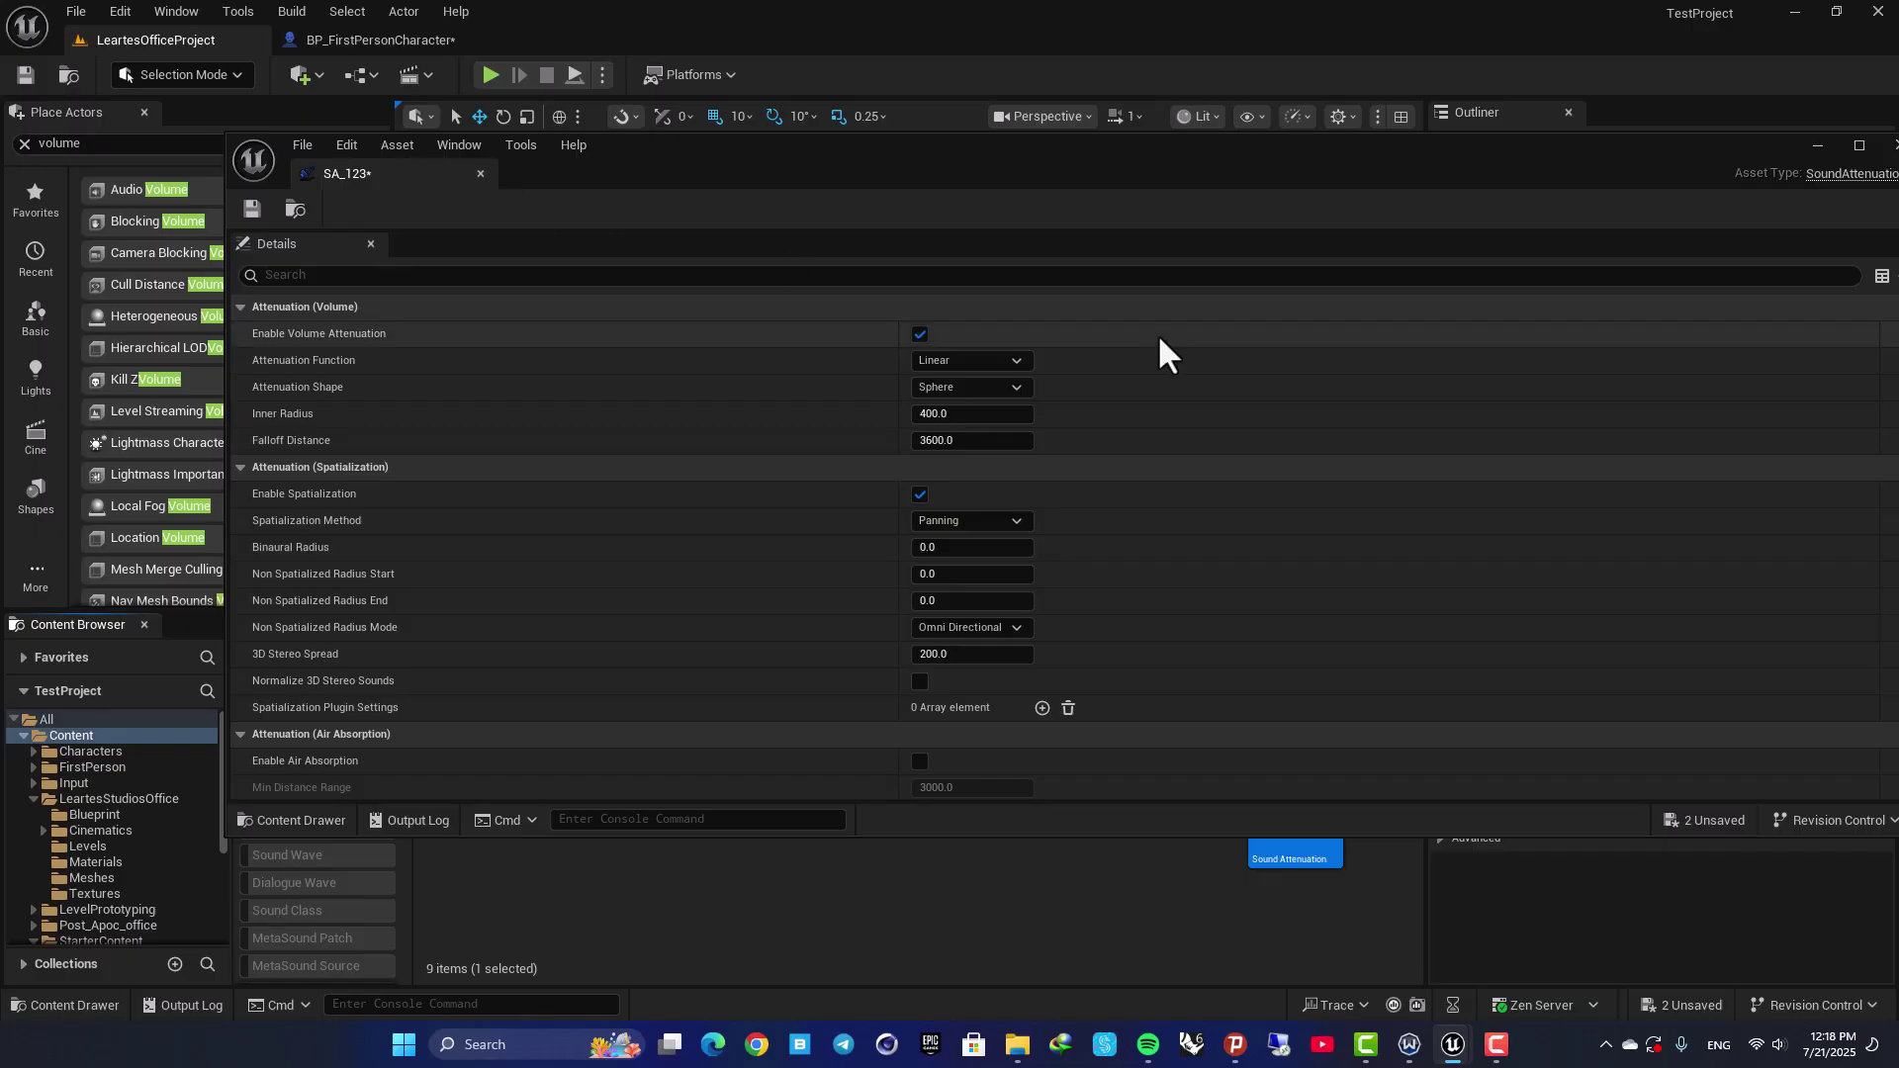
left_click(945, 361)
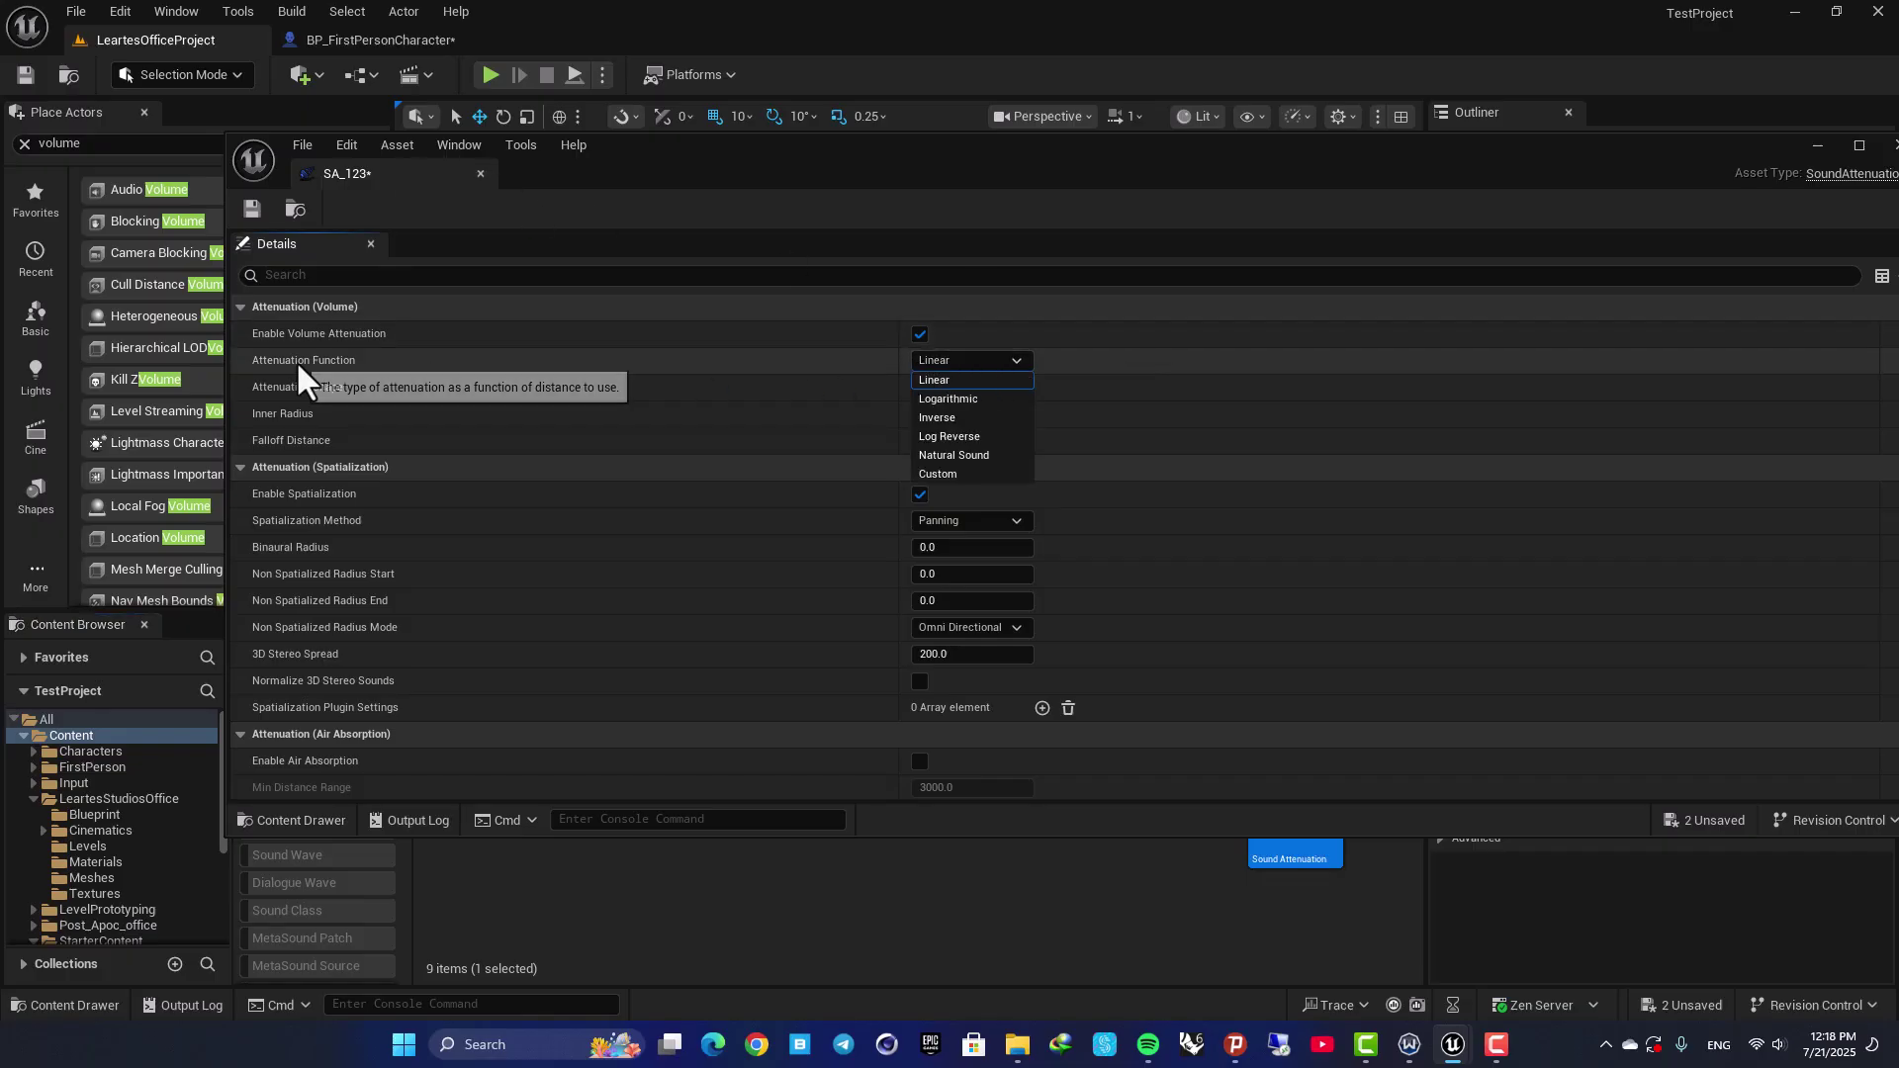
left_click(959, 440)
left_click(953, 363)
left_click(955, 455)
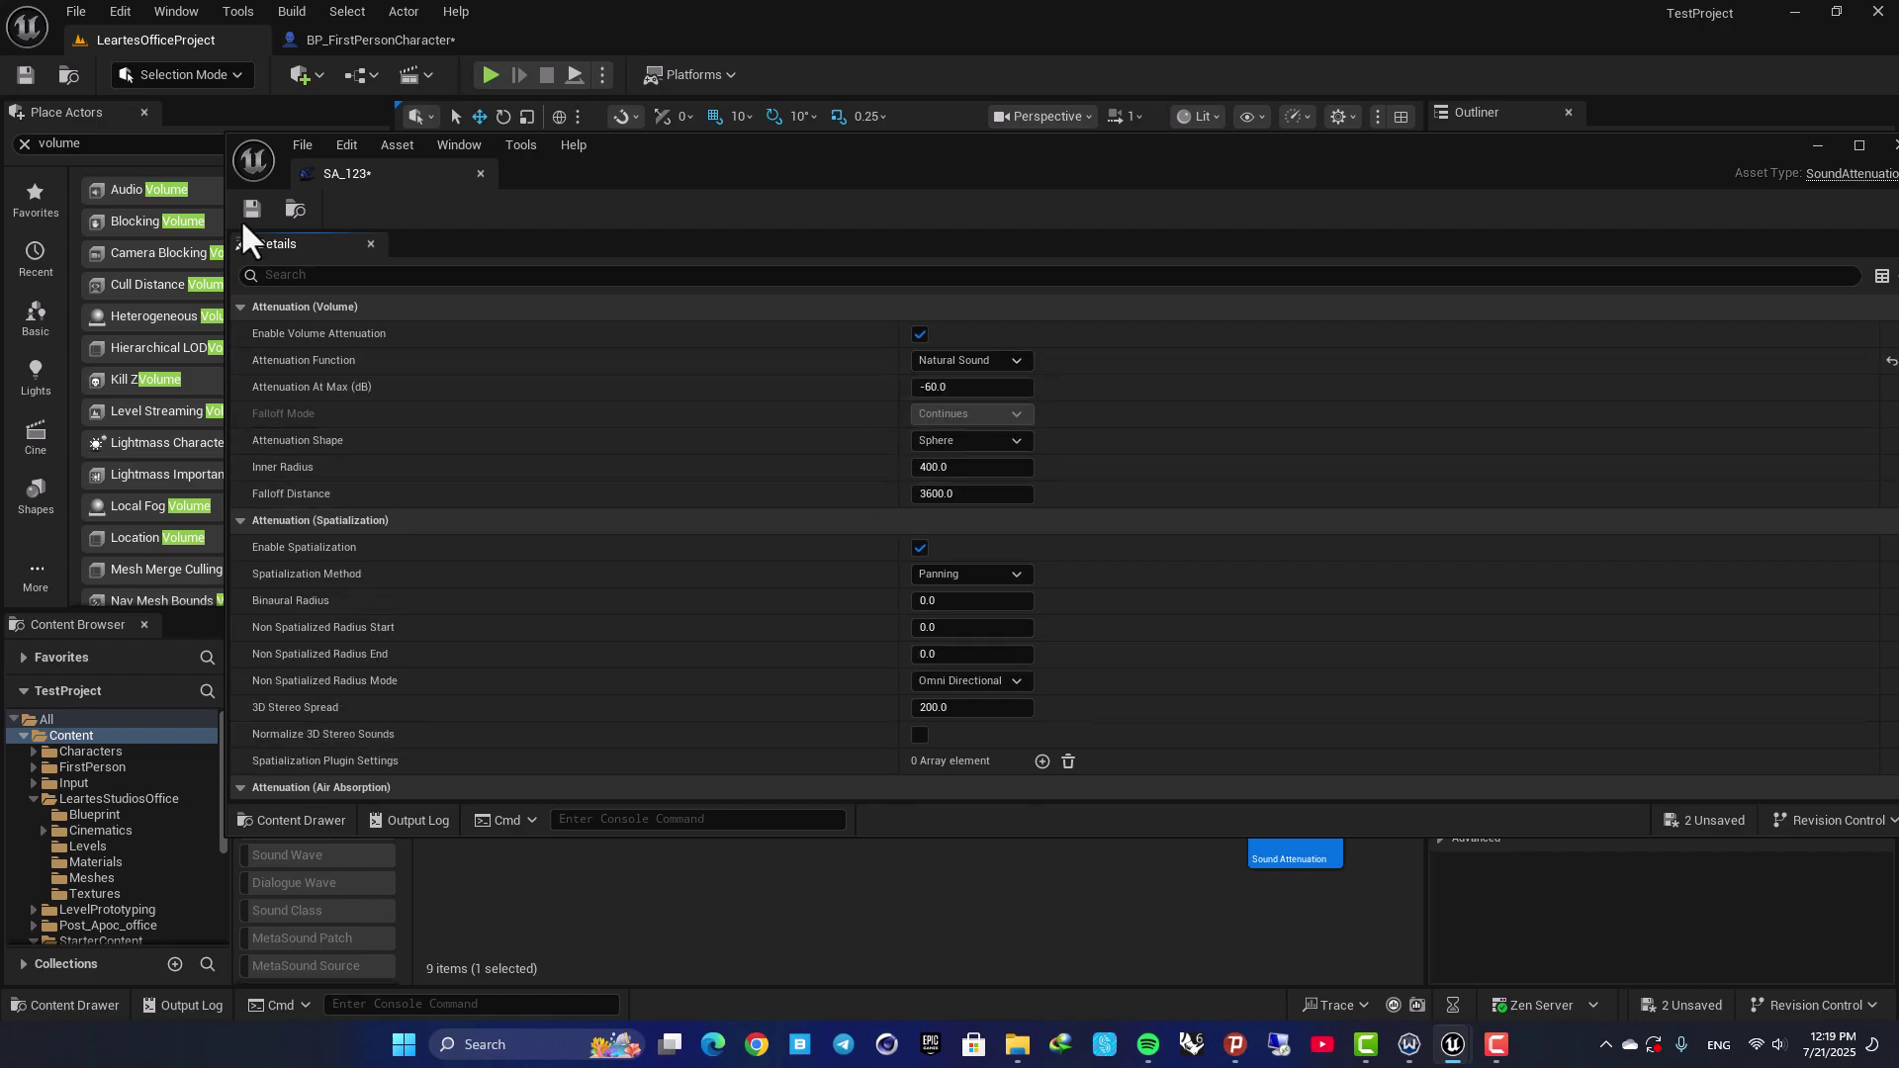
left_click(253, 210)
Assign SA_123 as the Play Sound at Location node's Attenuation Settings and nudge the Get Actor Location node slightly
left_click(346, 51)
left_click(381, 39)
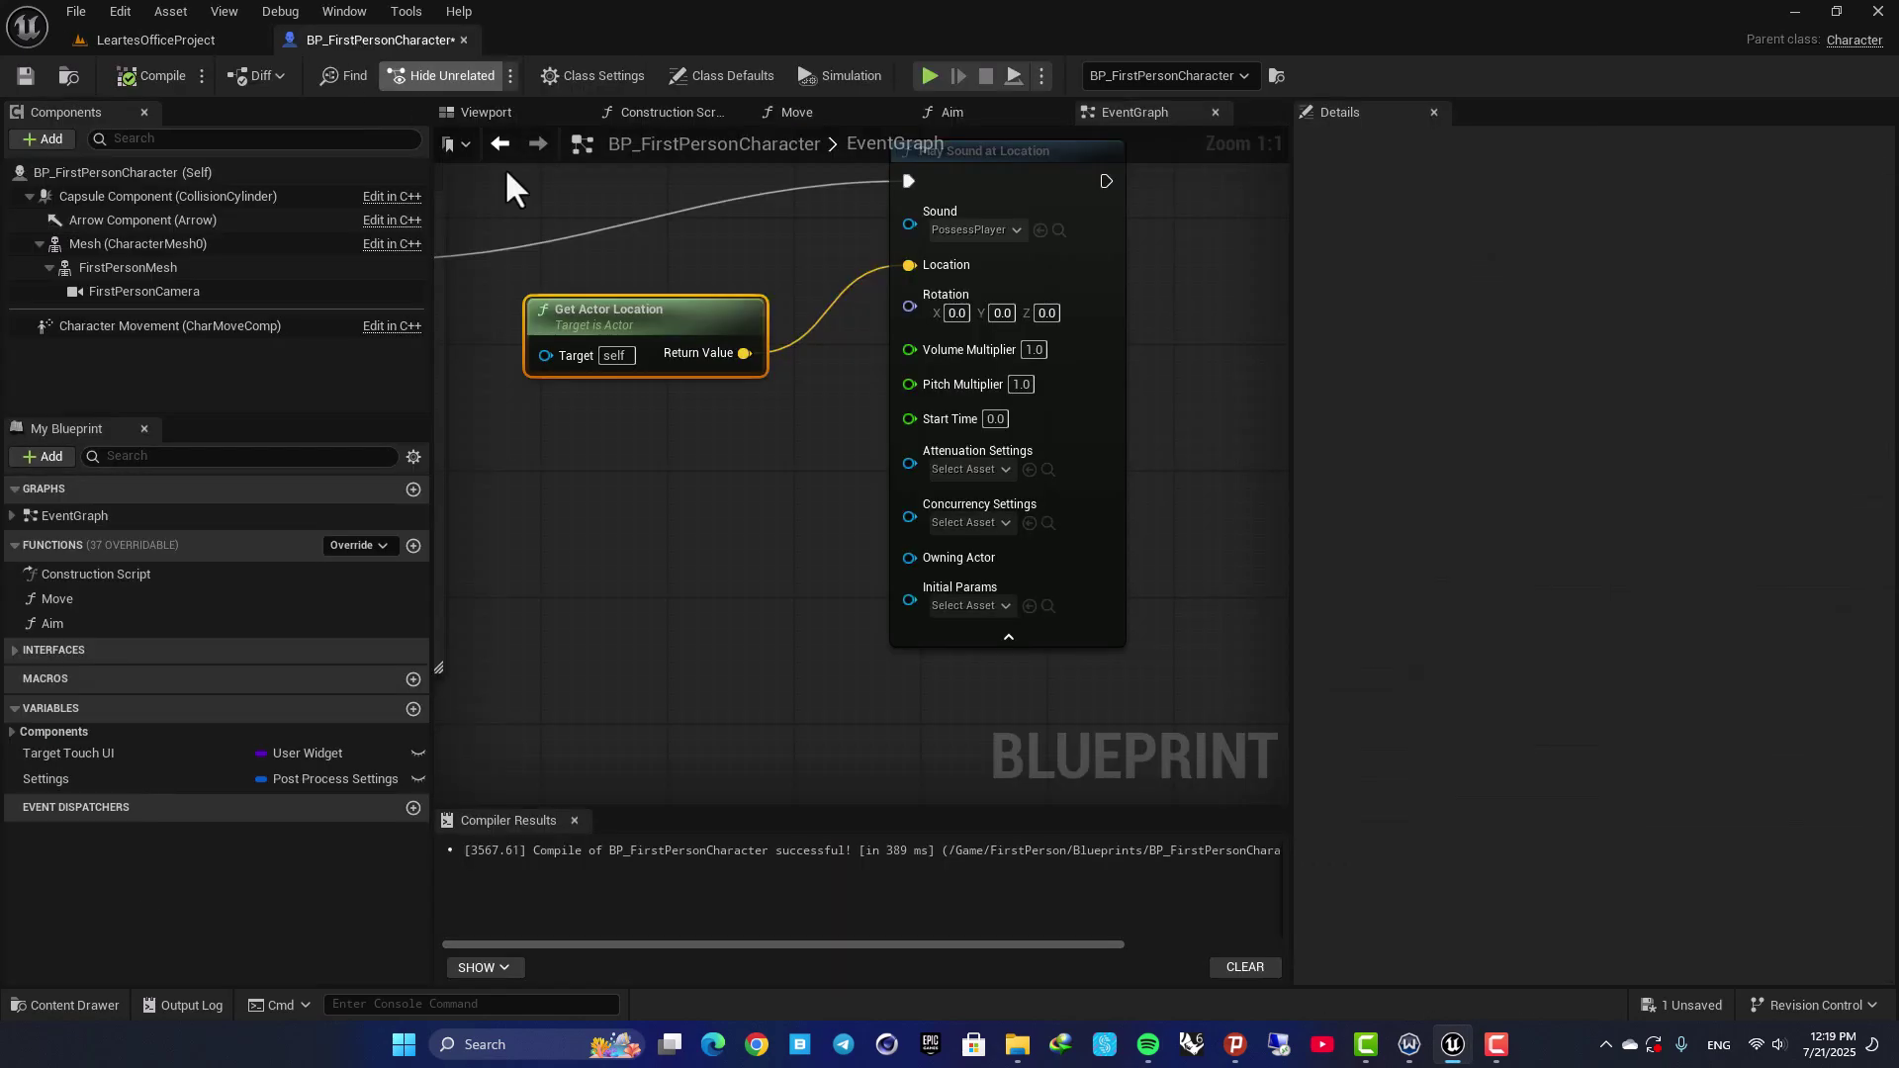
left_click(970, 469)
left_click(1066, 606)
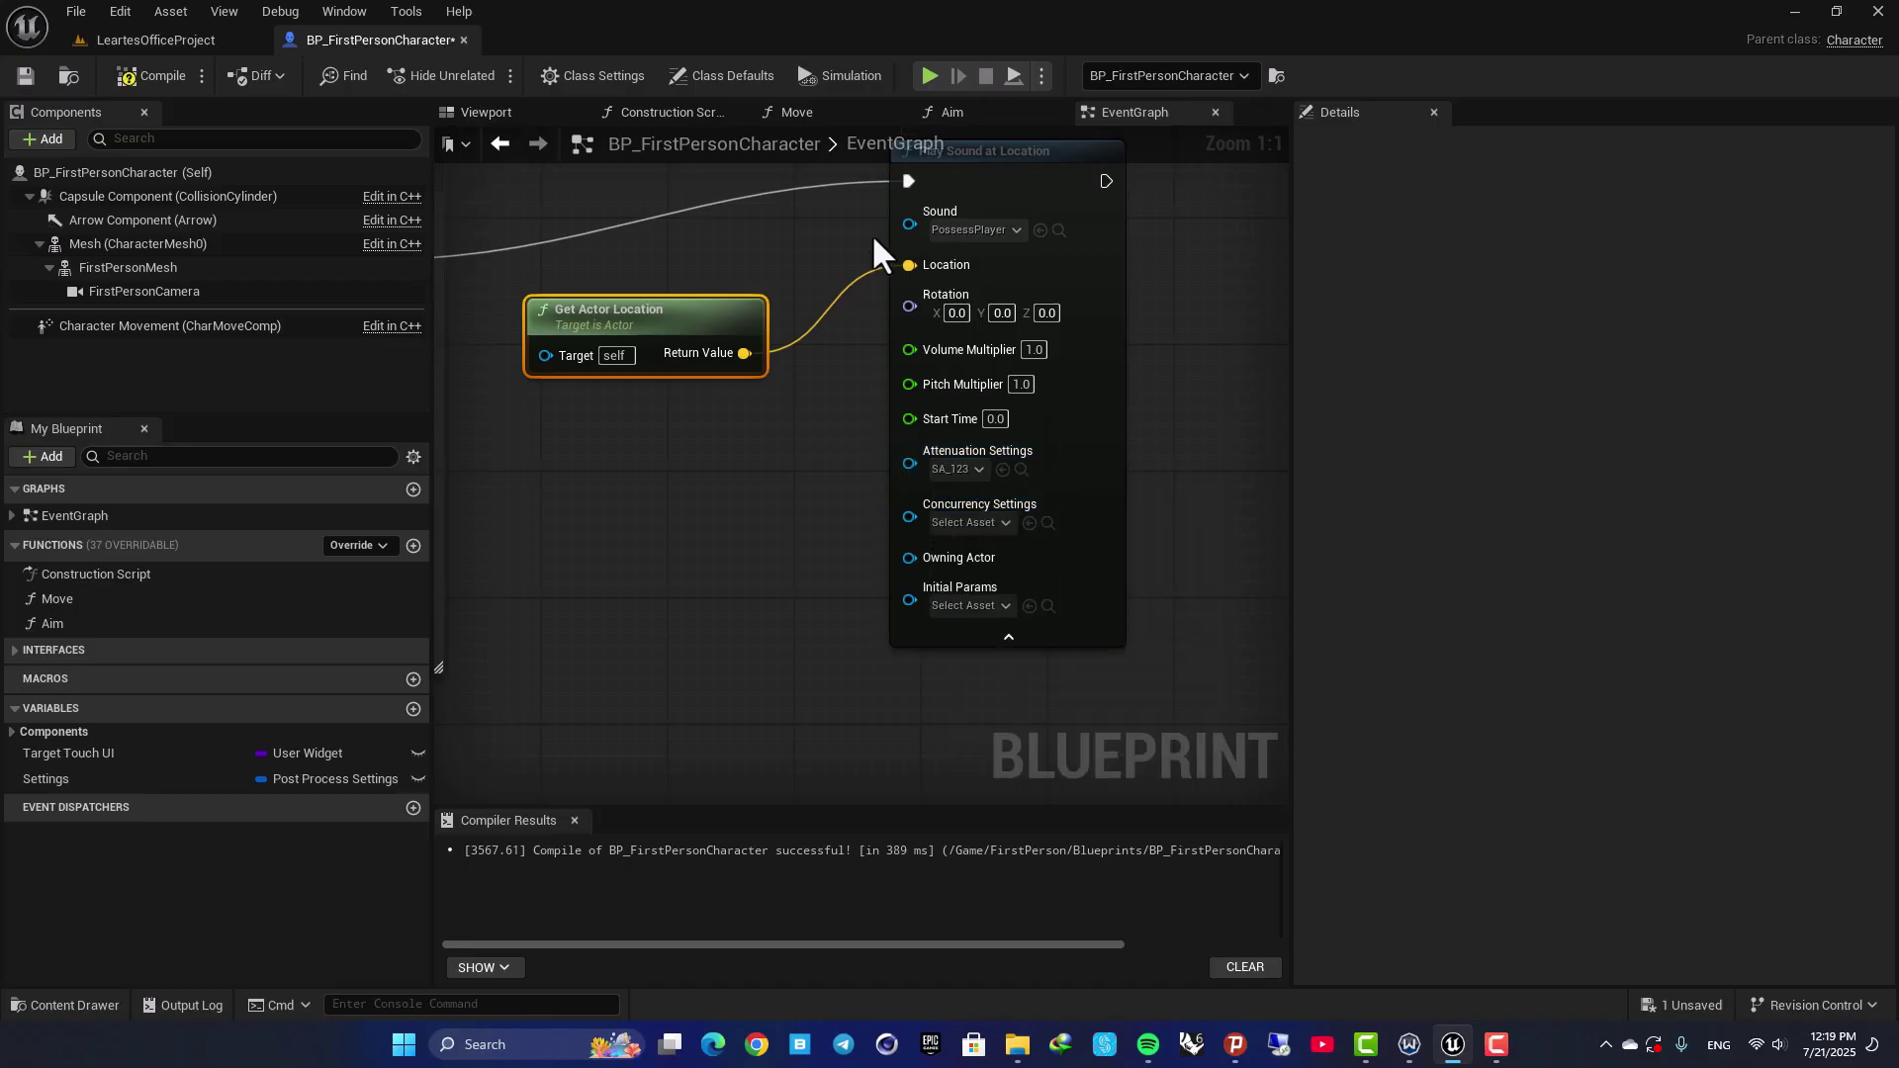
right_click_drag(805, 254, 909, 295)
left_click_drag(841, 358, 857, 374)
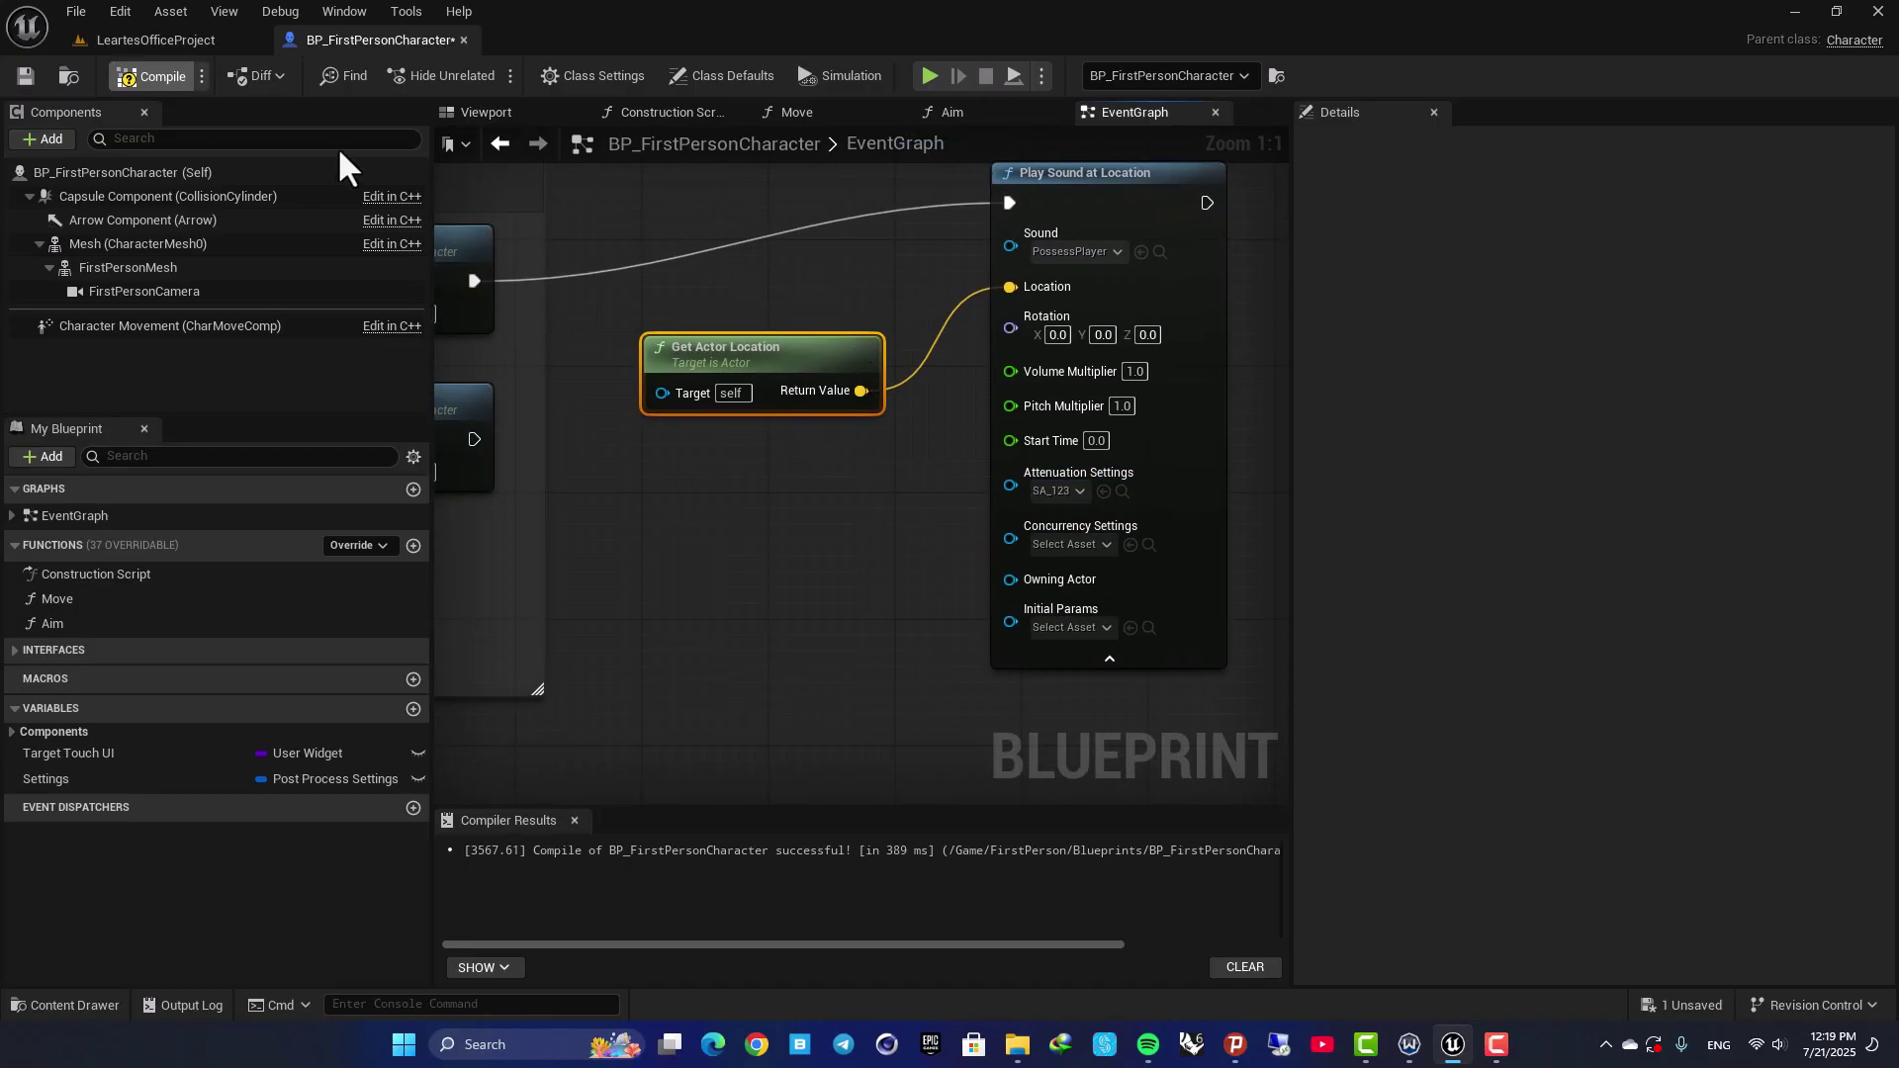
Play the office level, walk the character around the hallway to test the jump sound, and stop the session
left_click(159, 42)
key("alt+p")
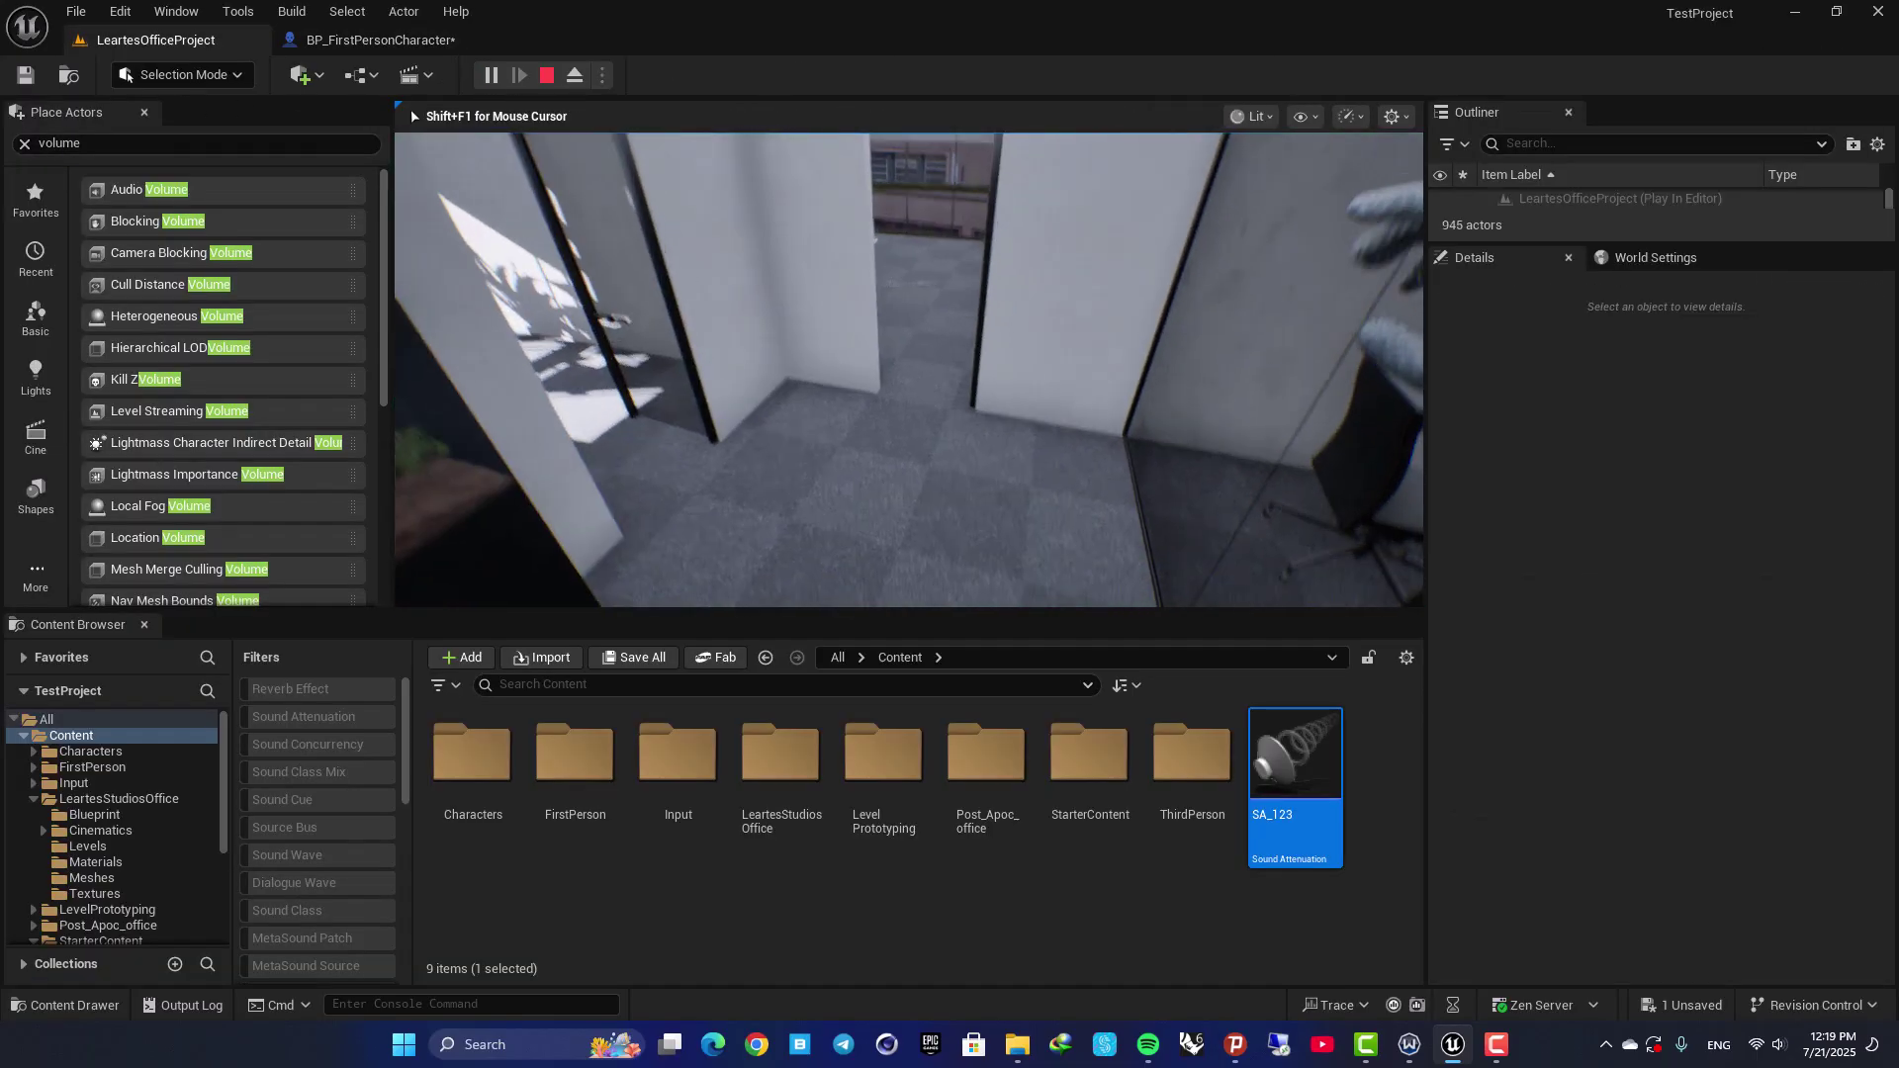
key("w")
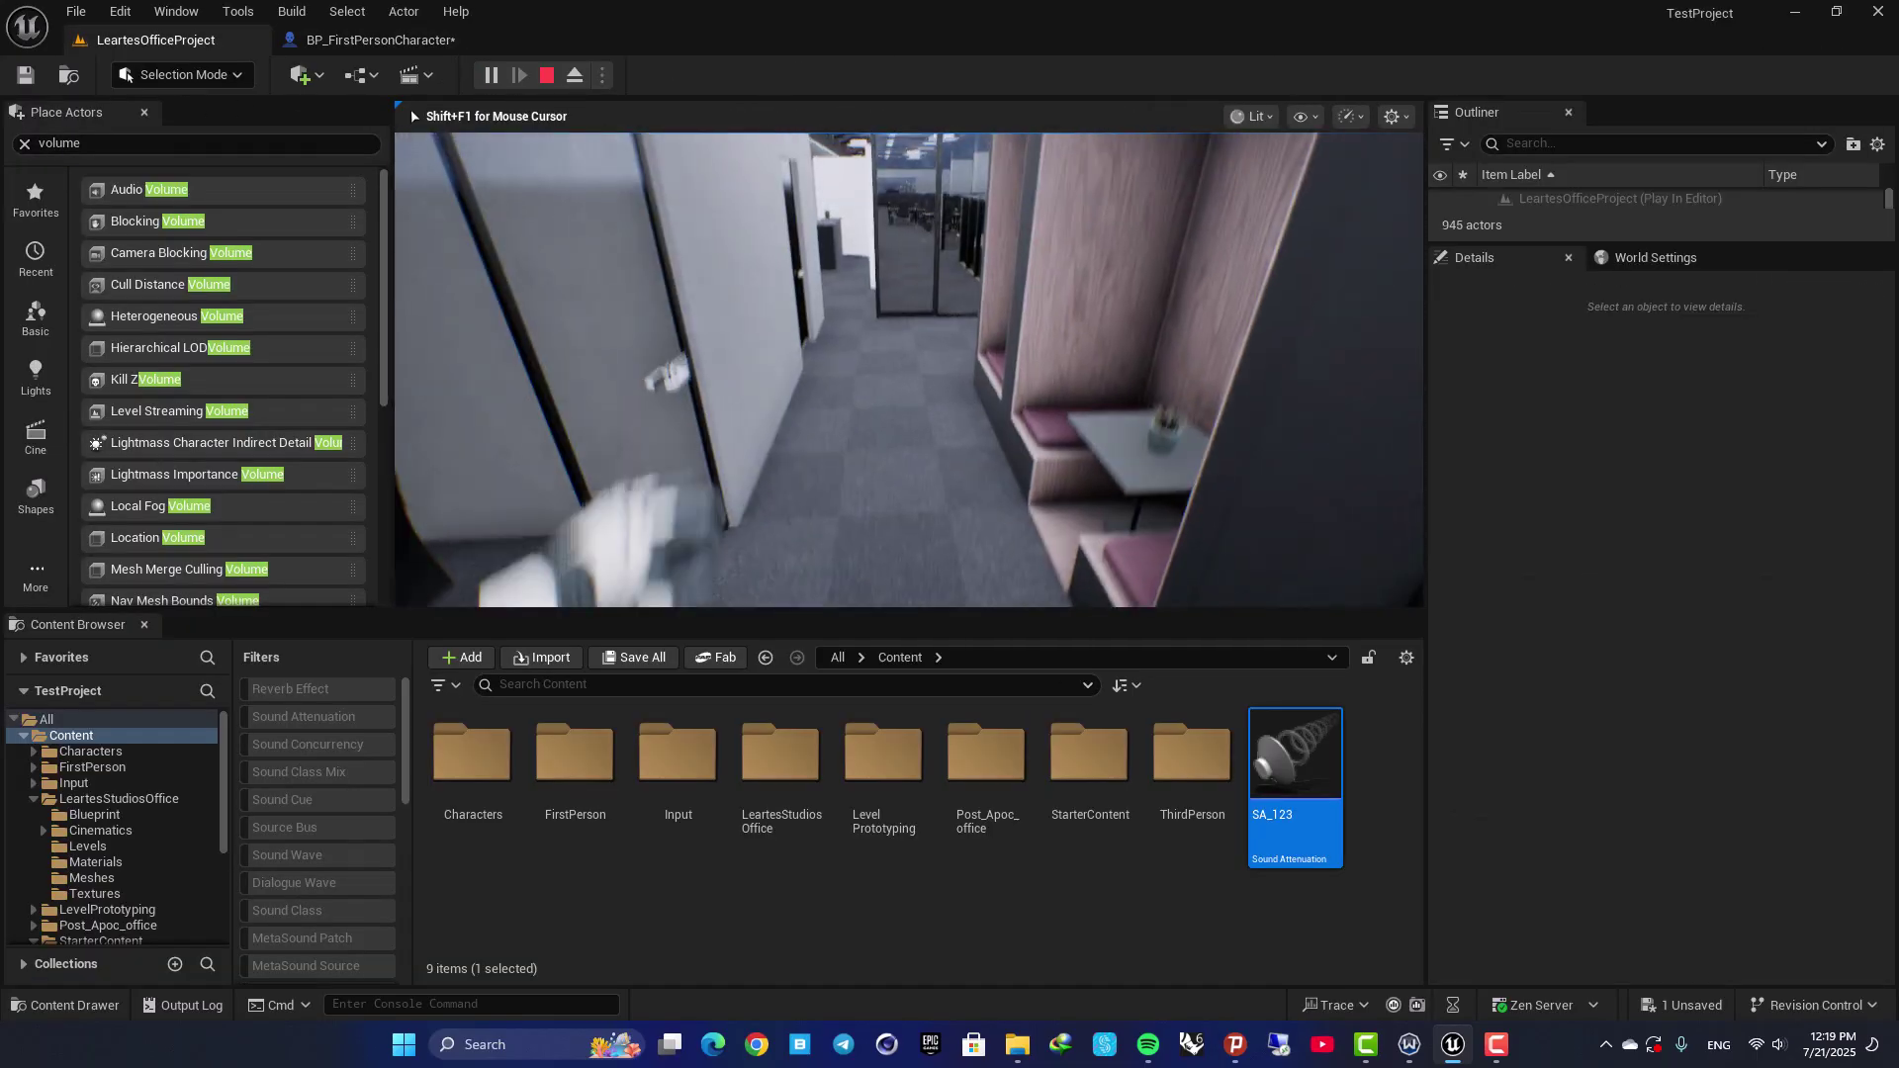
key("w")
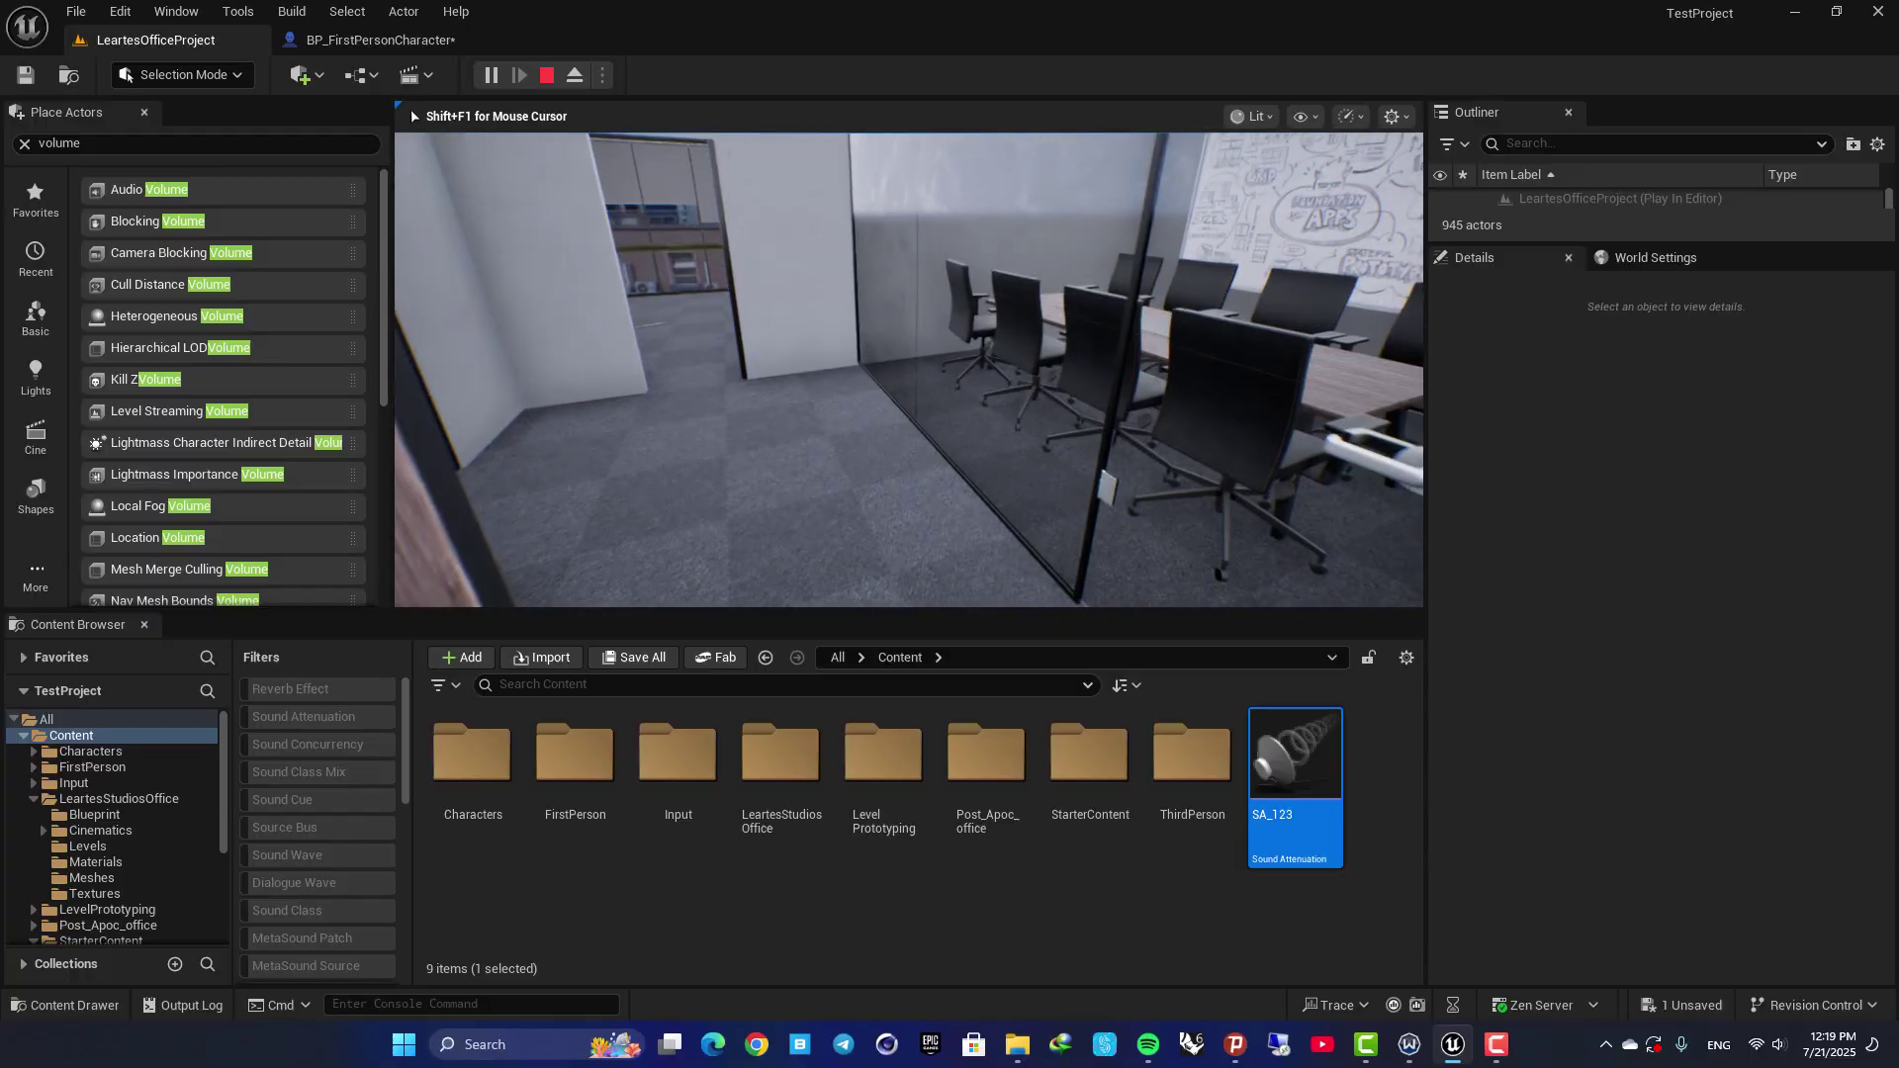
key("Escape")
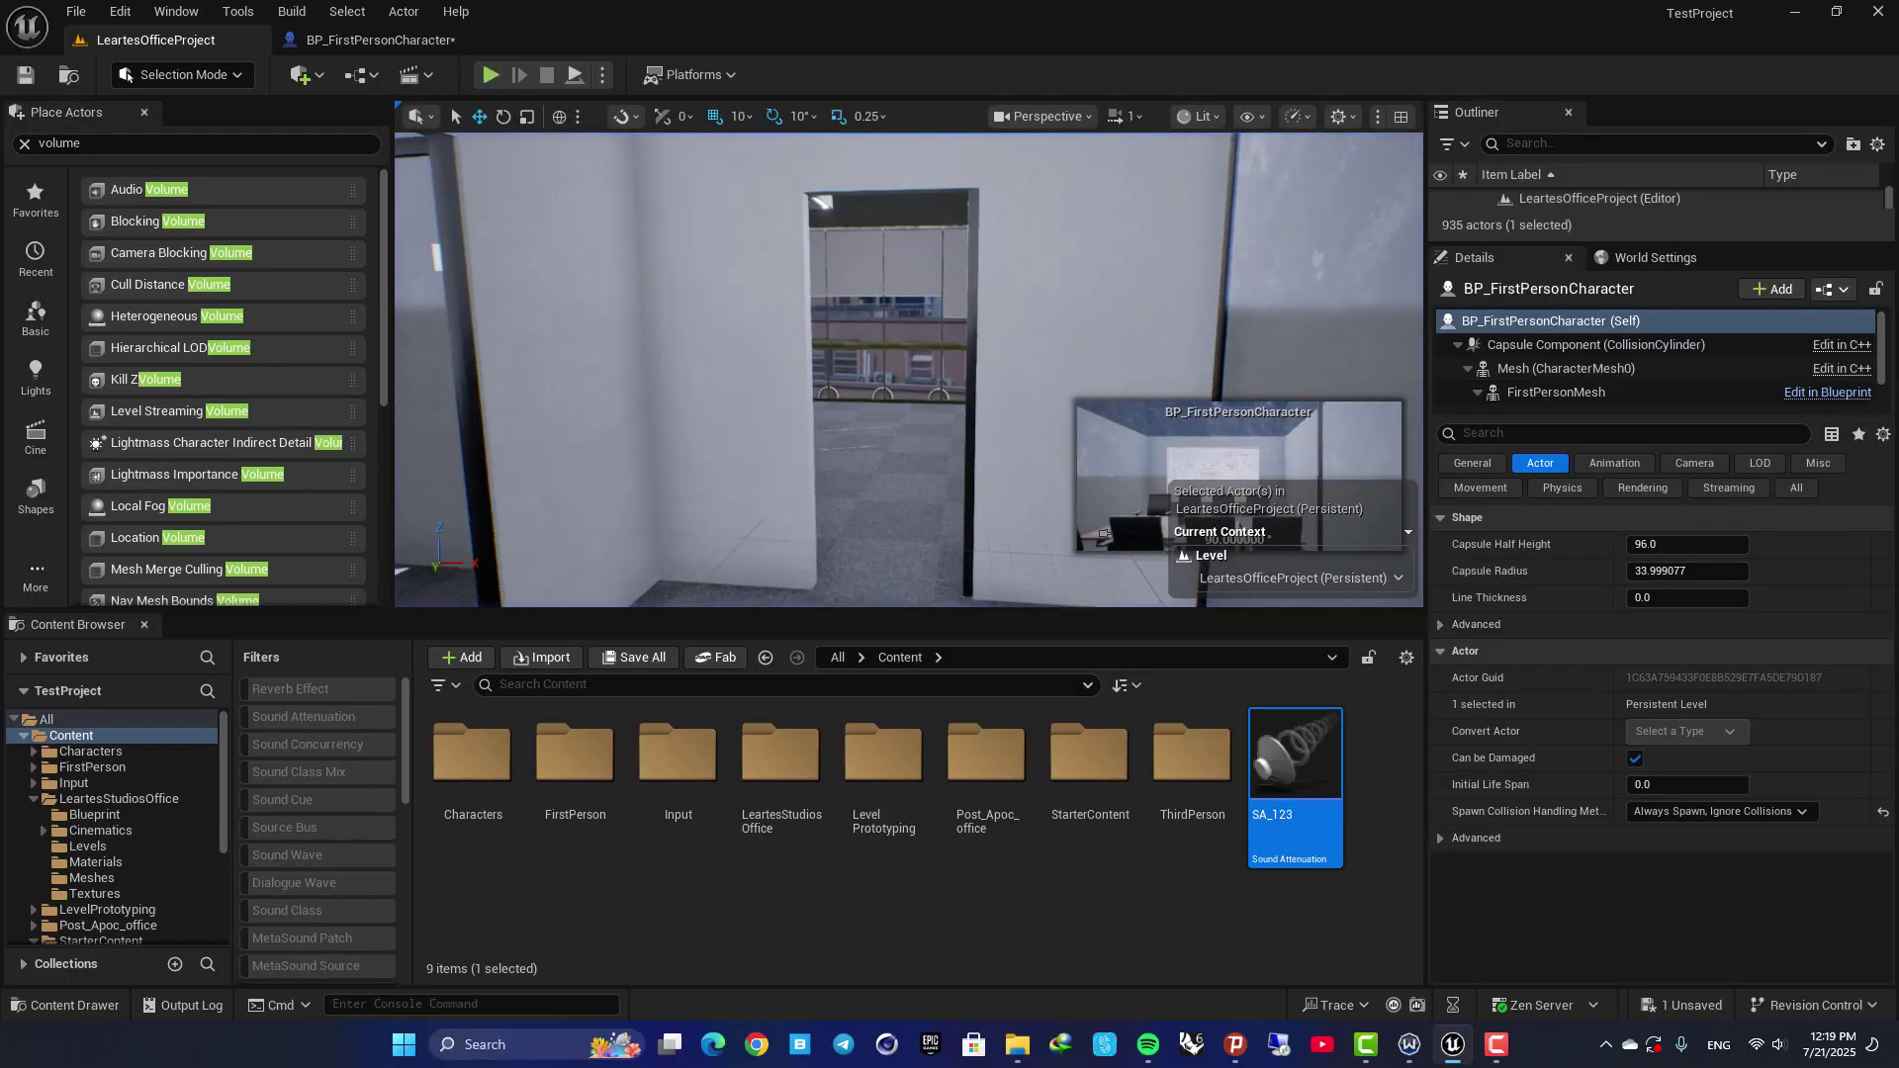
Place an Audio Volume on the floor of the room with the plant shelves, near its open door
right_click_drag(908, 369, 913, 369)
right_click_drag(808, 337, 1384, 373)
key("w")
right_click_drag(661, 399, 736, 481)
right_click_drag(831, 352, 791, 346)
left_click(25, 144)
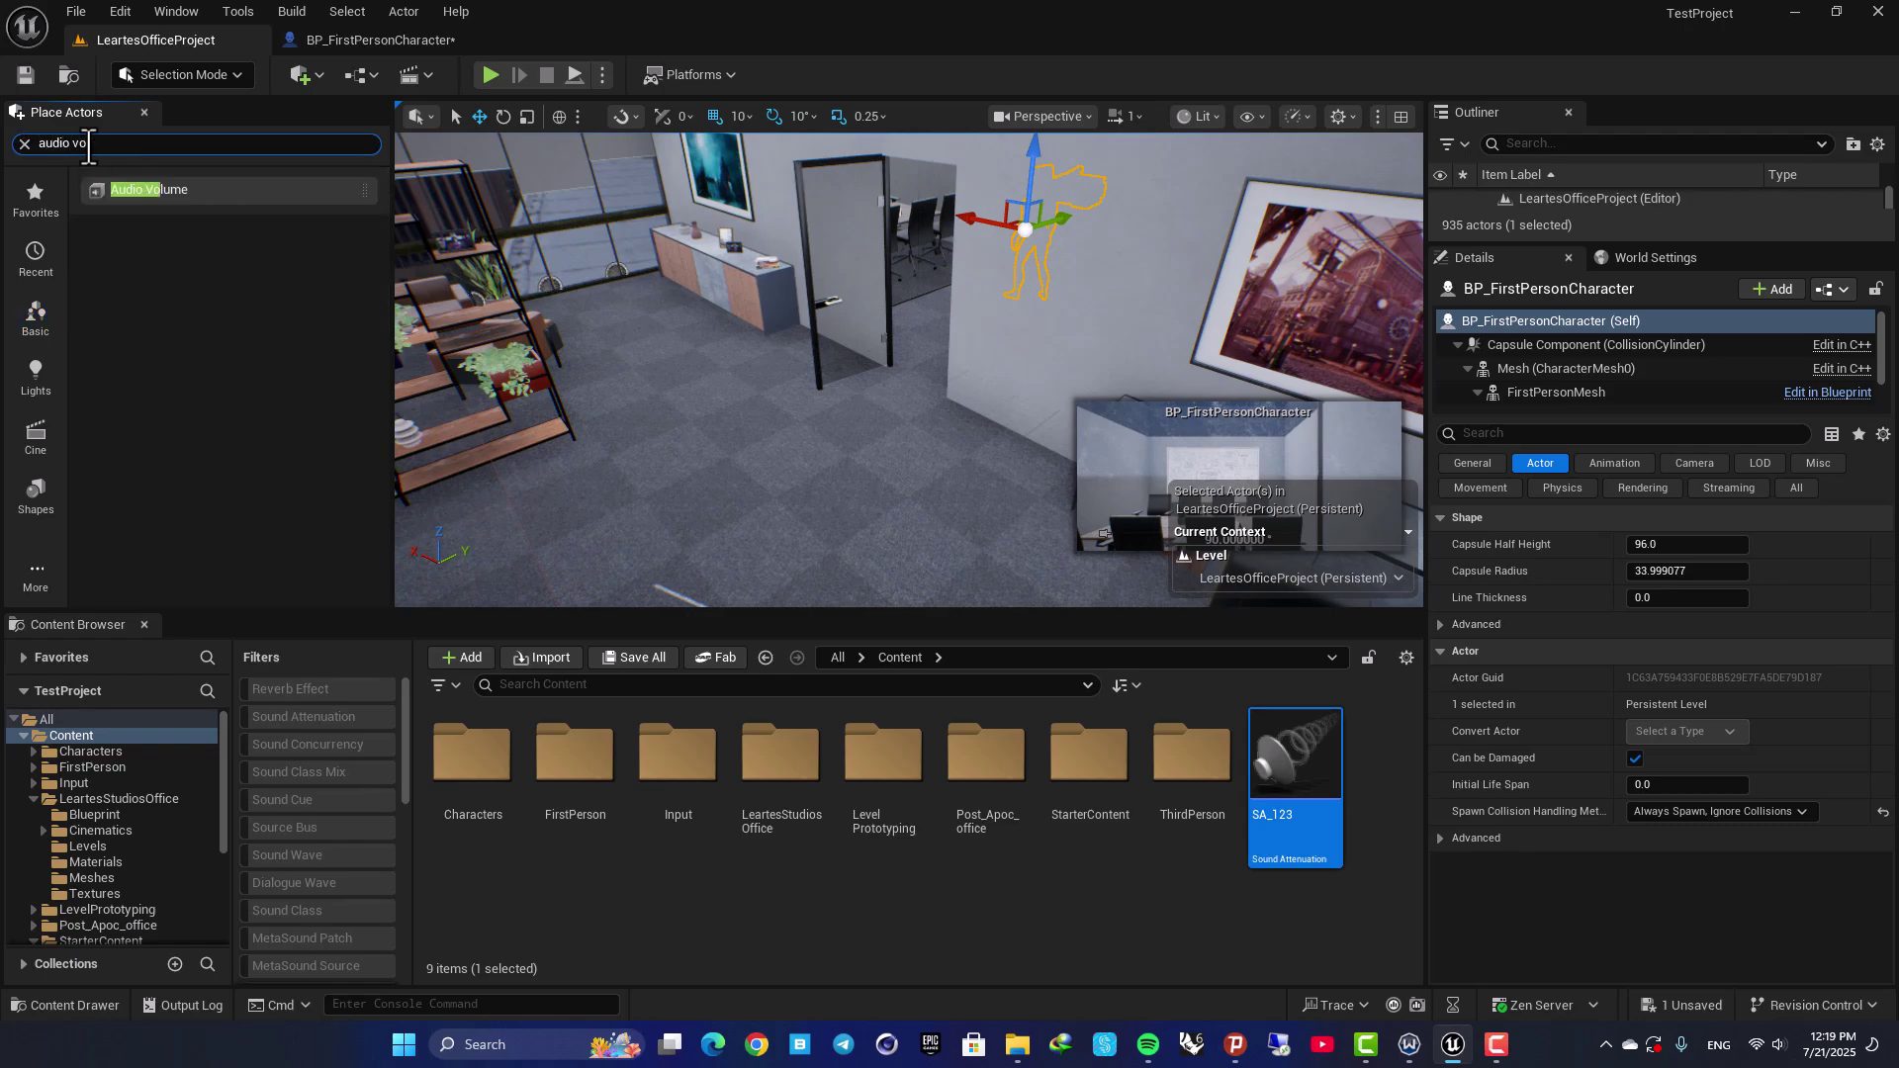
left_click_drag(146, 189, 797, 466)
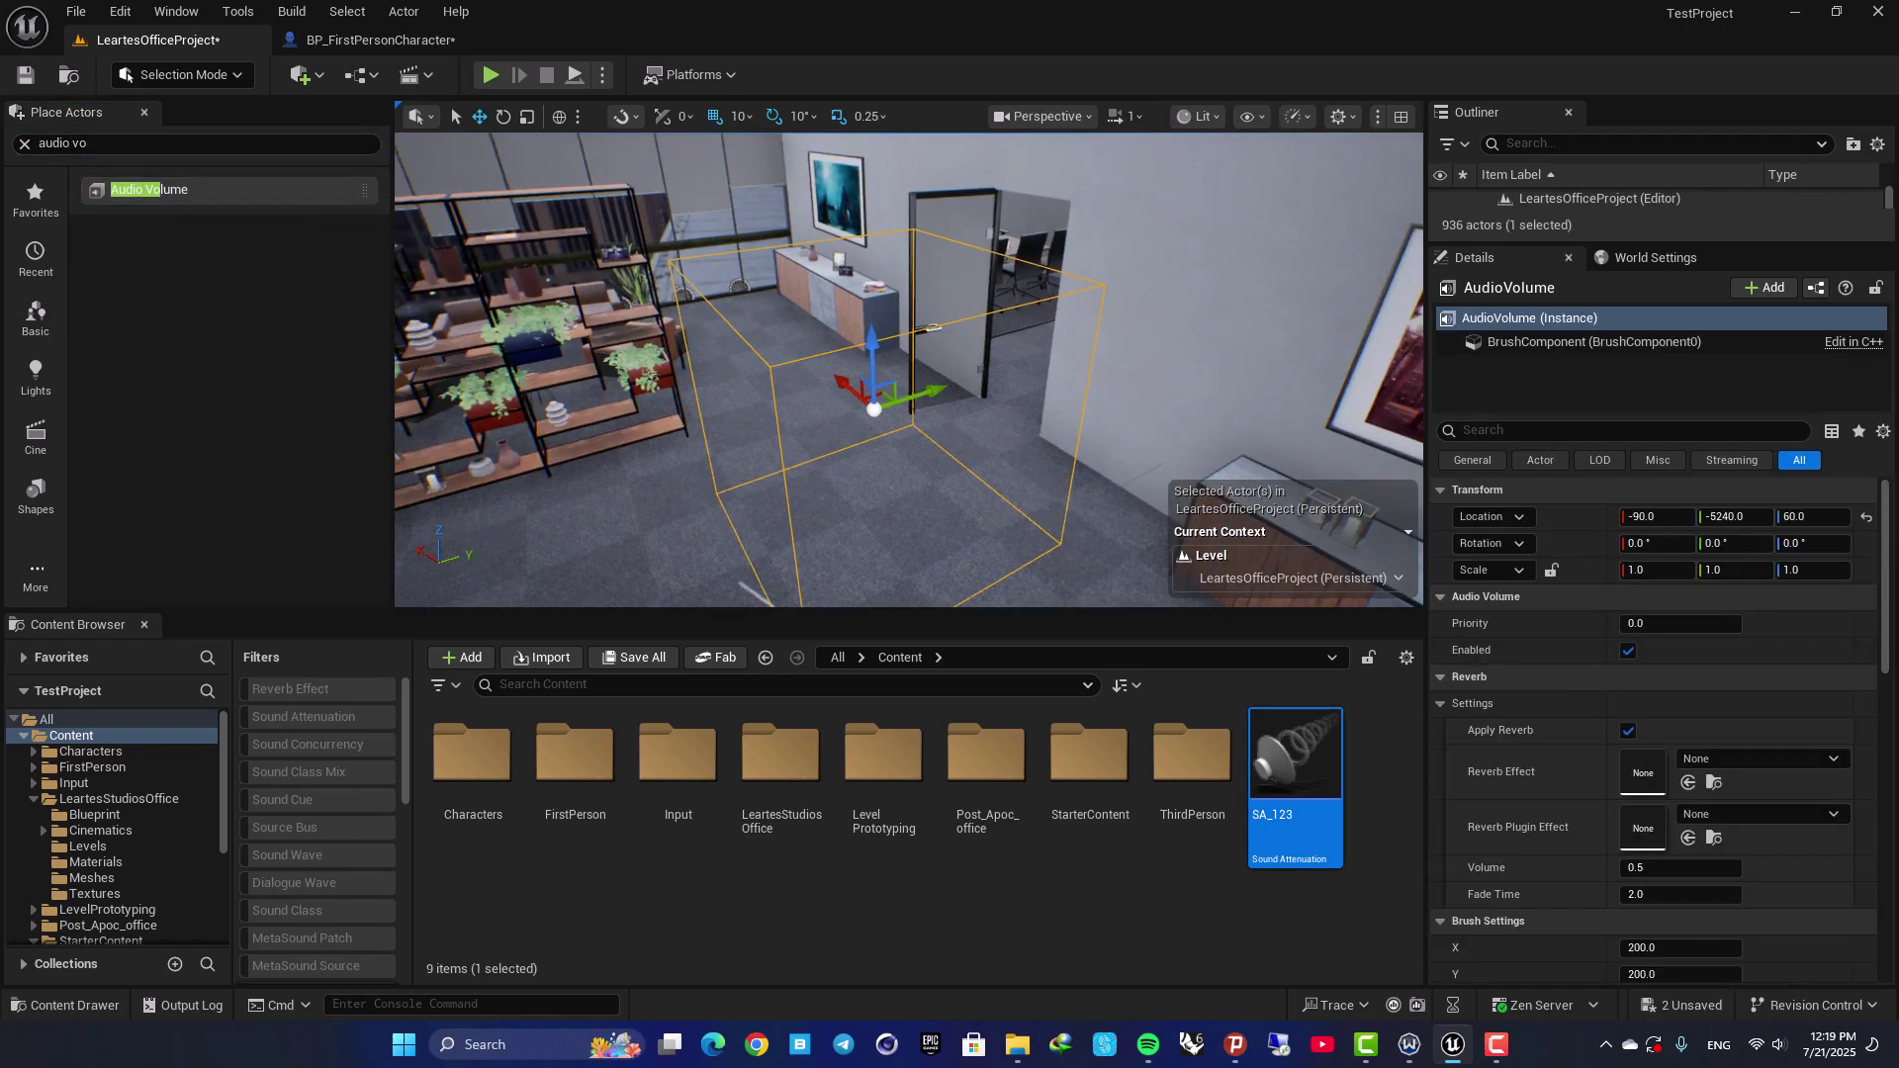
Move the Audio Volume to Y -5470 and scale it to 6.5, 4.25 and 2.0 so it covers the room
right_click_drag(797, 466, 725, 440)
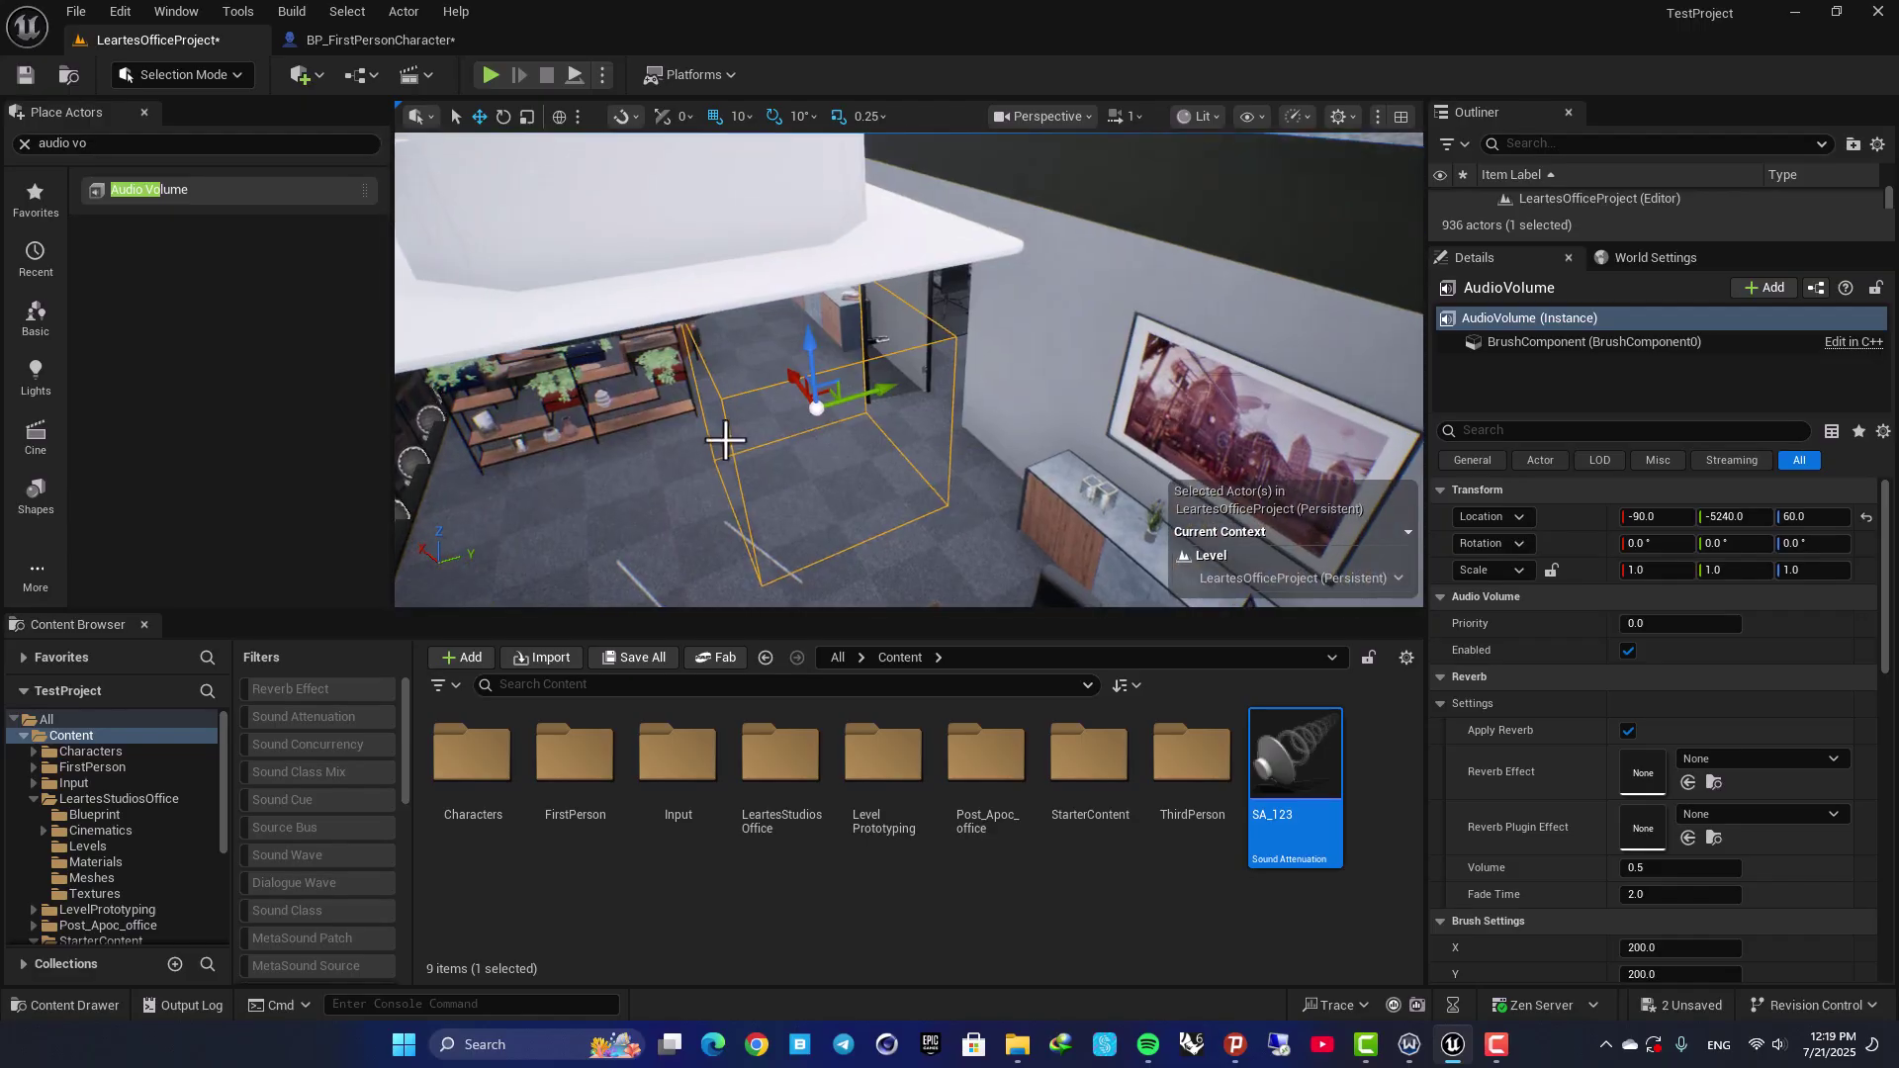
left_click_drag(791, 381, 771, 362)
mouse_move(893, 434)
right_mouse_down()
mouse_move(880, 395)
mouse_move(893, 433)
right_mouse_up()
left_click_drag(893, 432, 908, 433)
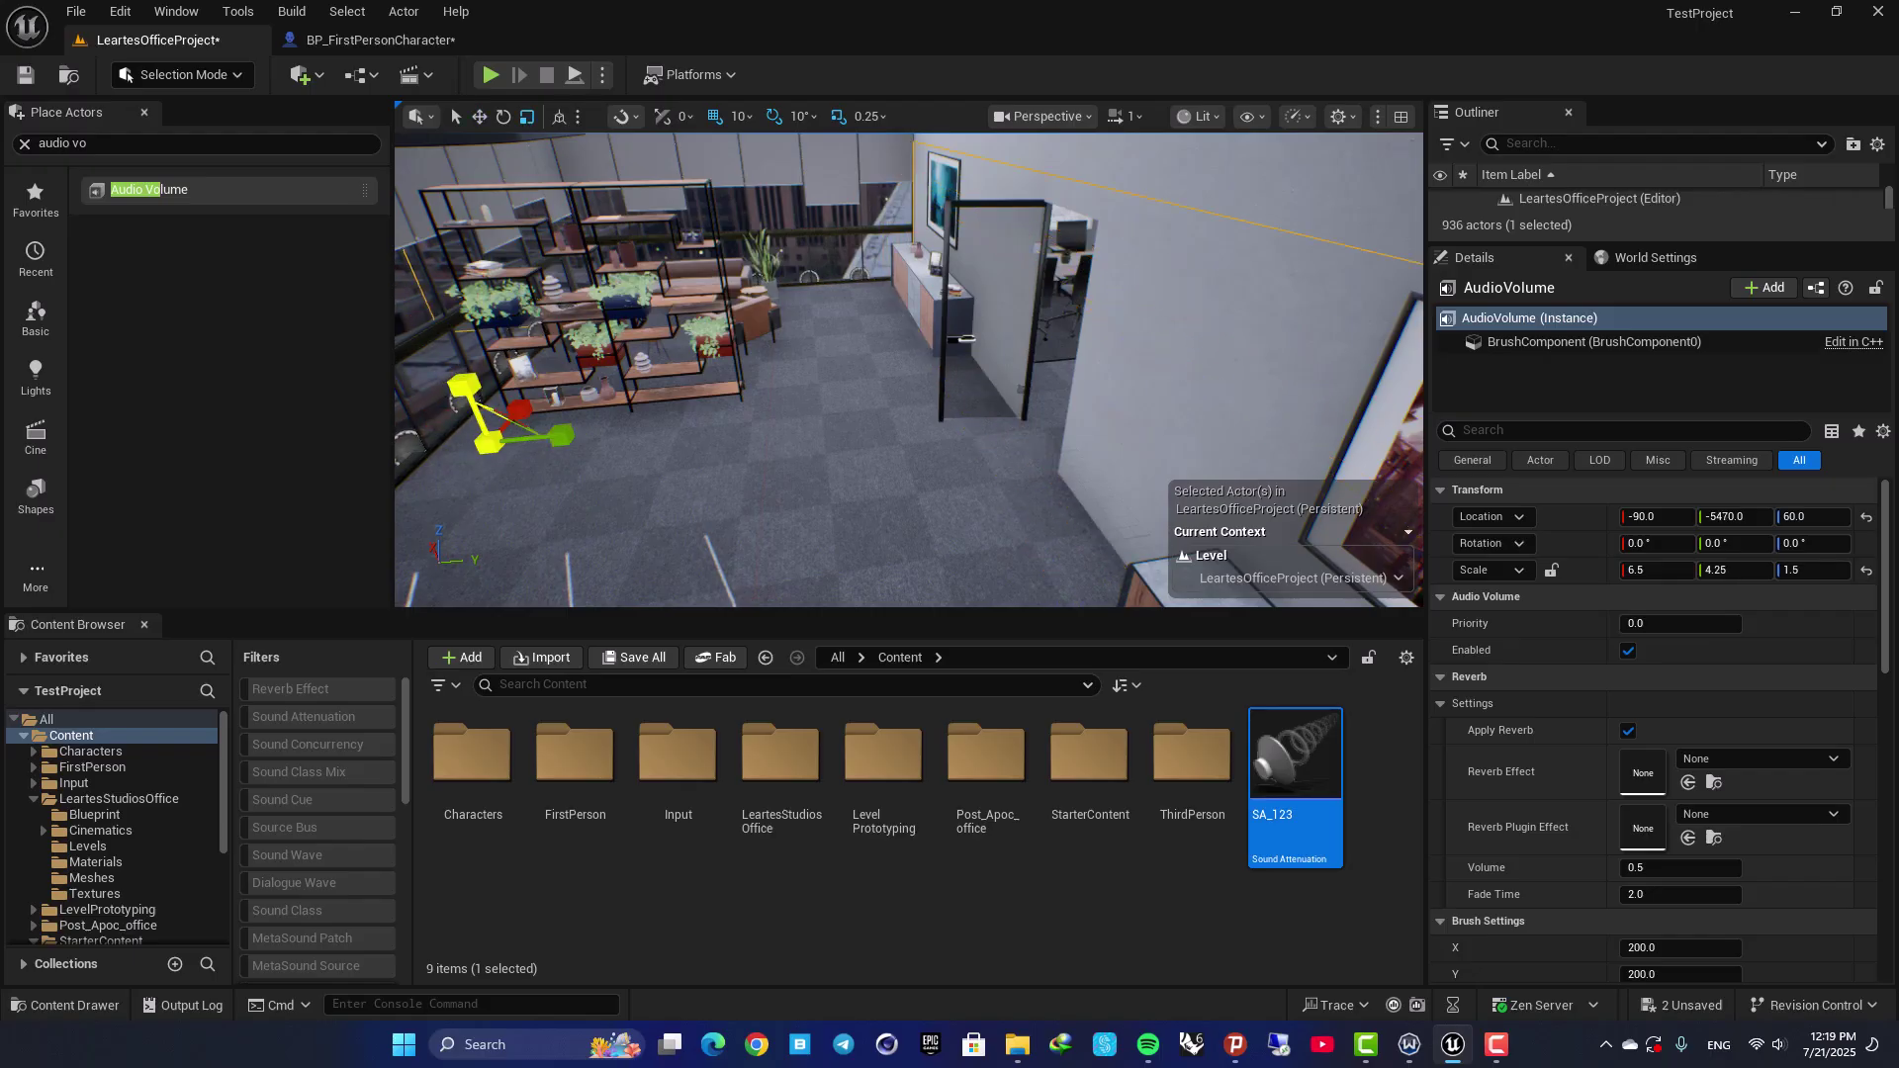
right_click_drag(523, 389, 732, 524)
right_click_drag(920, 395, 930, 401)
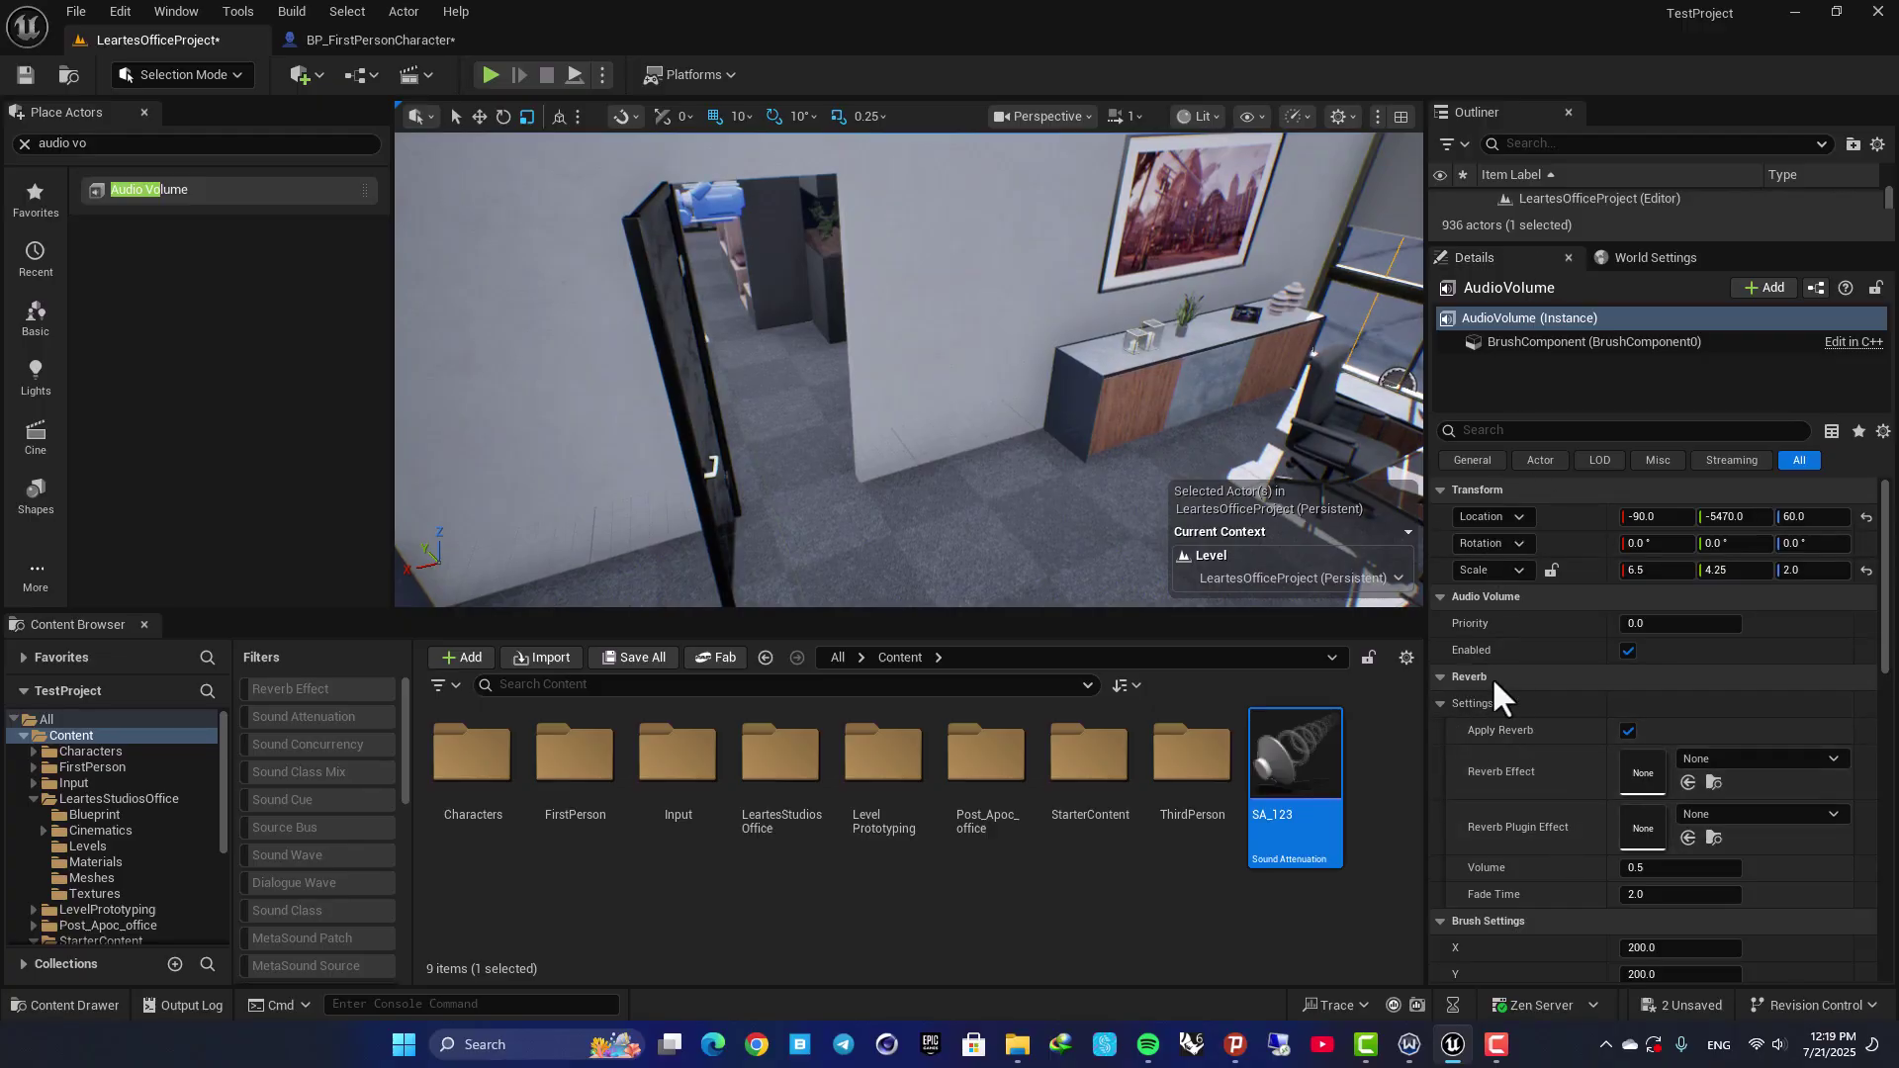
Set the Audio Volume's Reverb Effect to LargeHall
scroll(1511, 716, "down", 2)
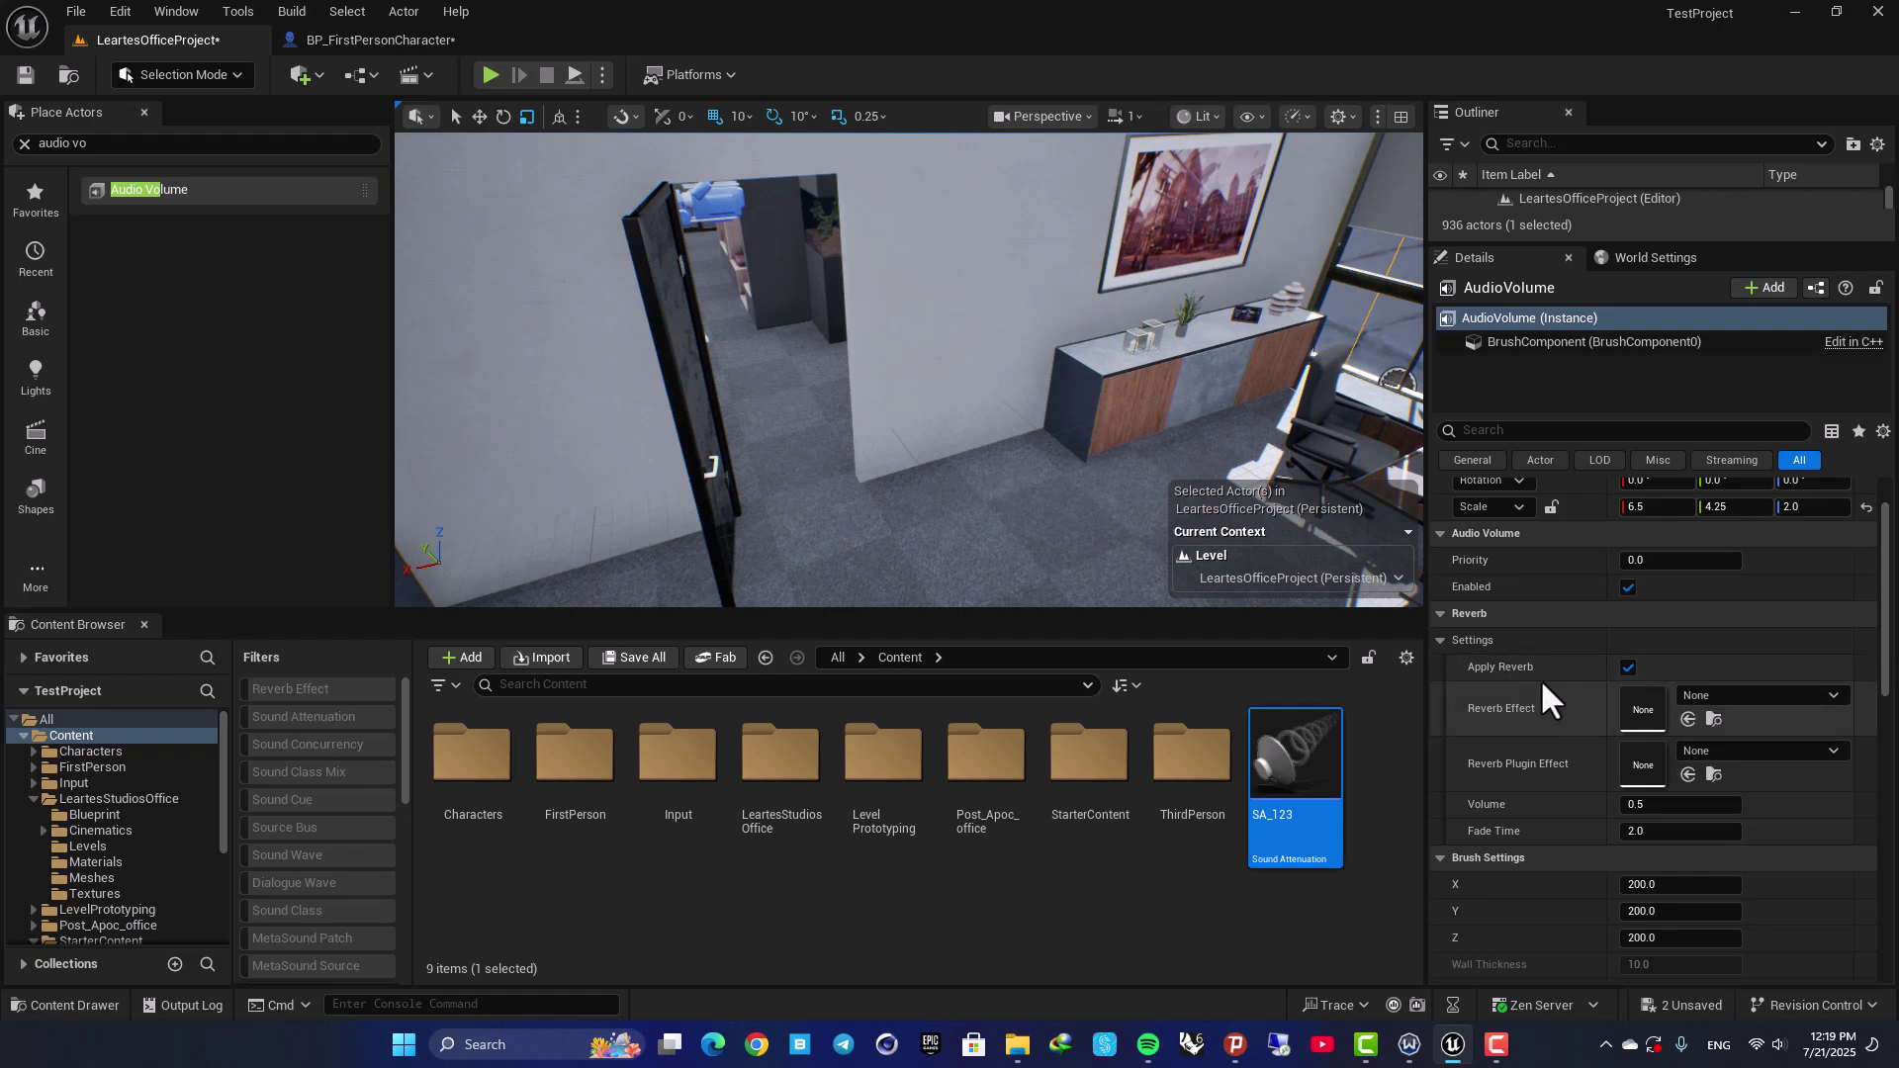
left_click(1698, 697)
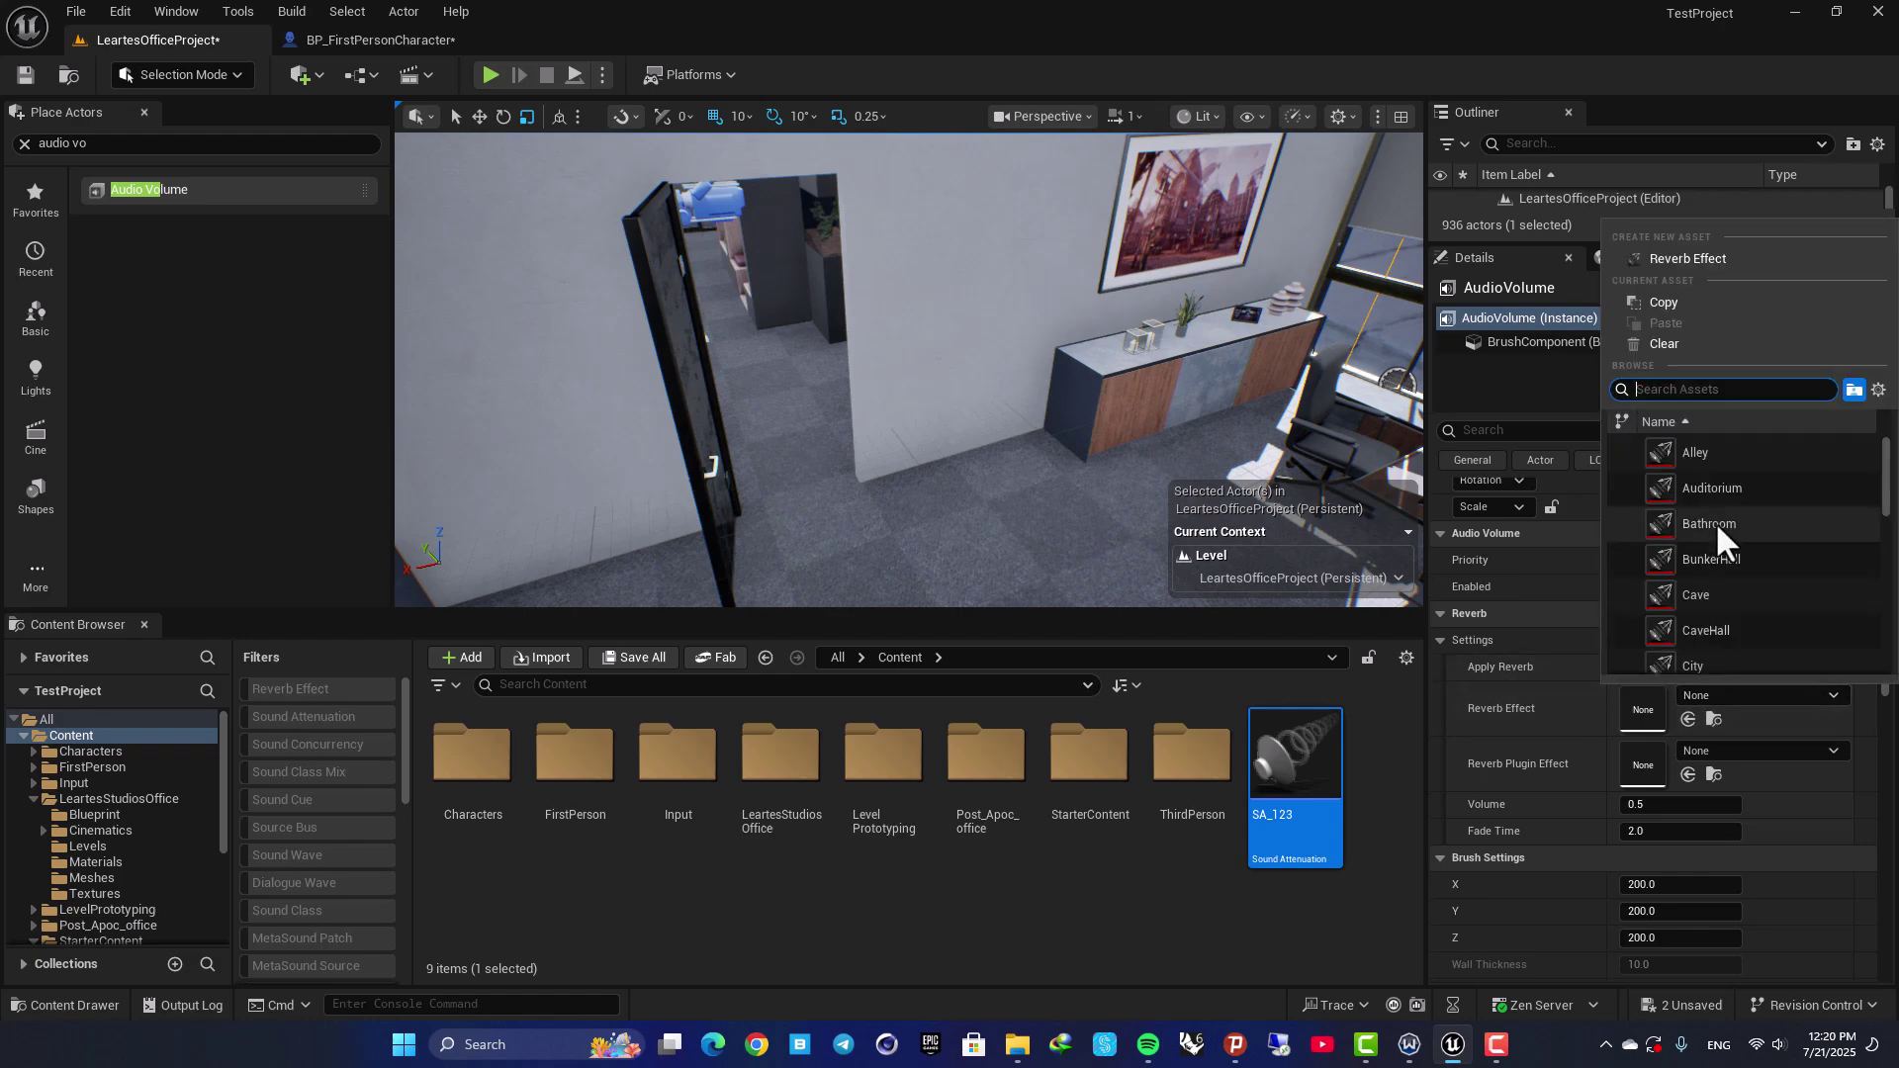
scroll(1719, 524, "down", 5)
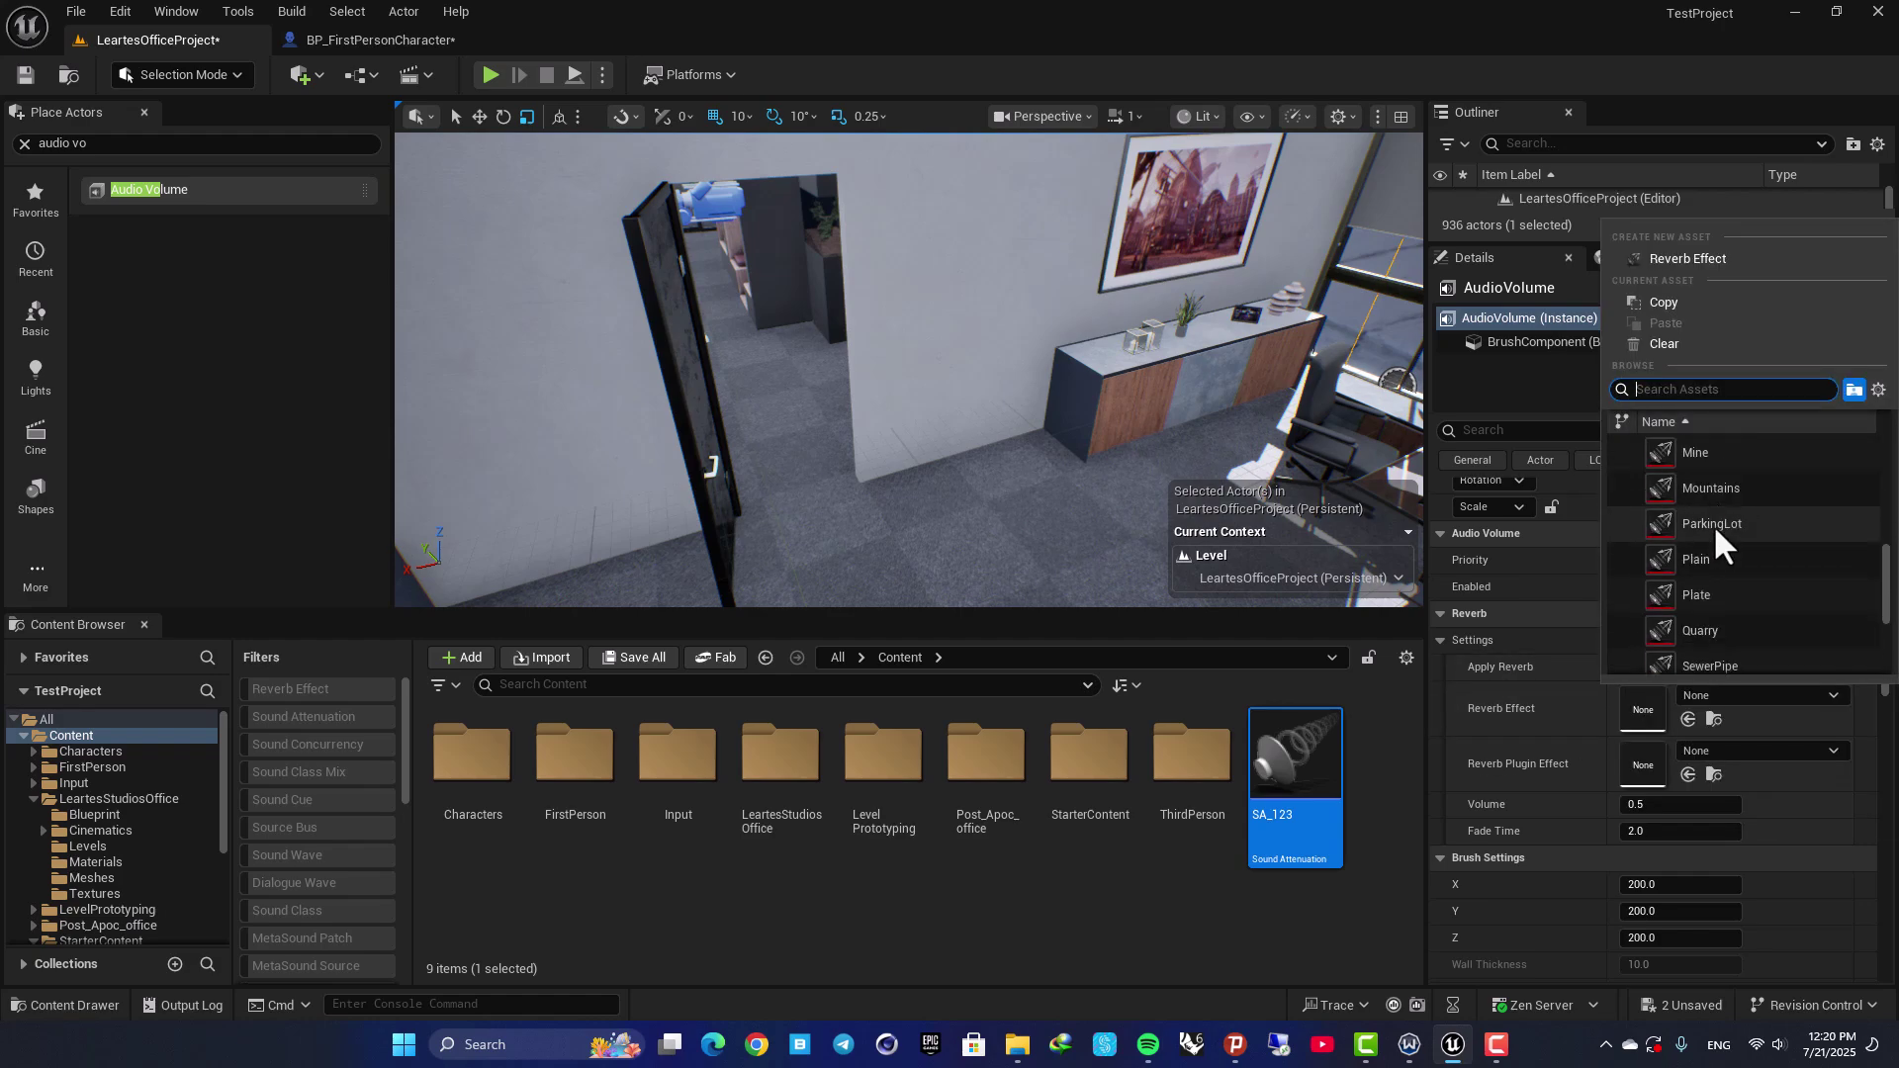
scroll(1736, 506, "down", 4)
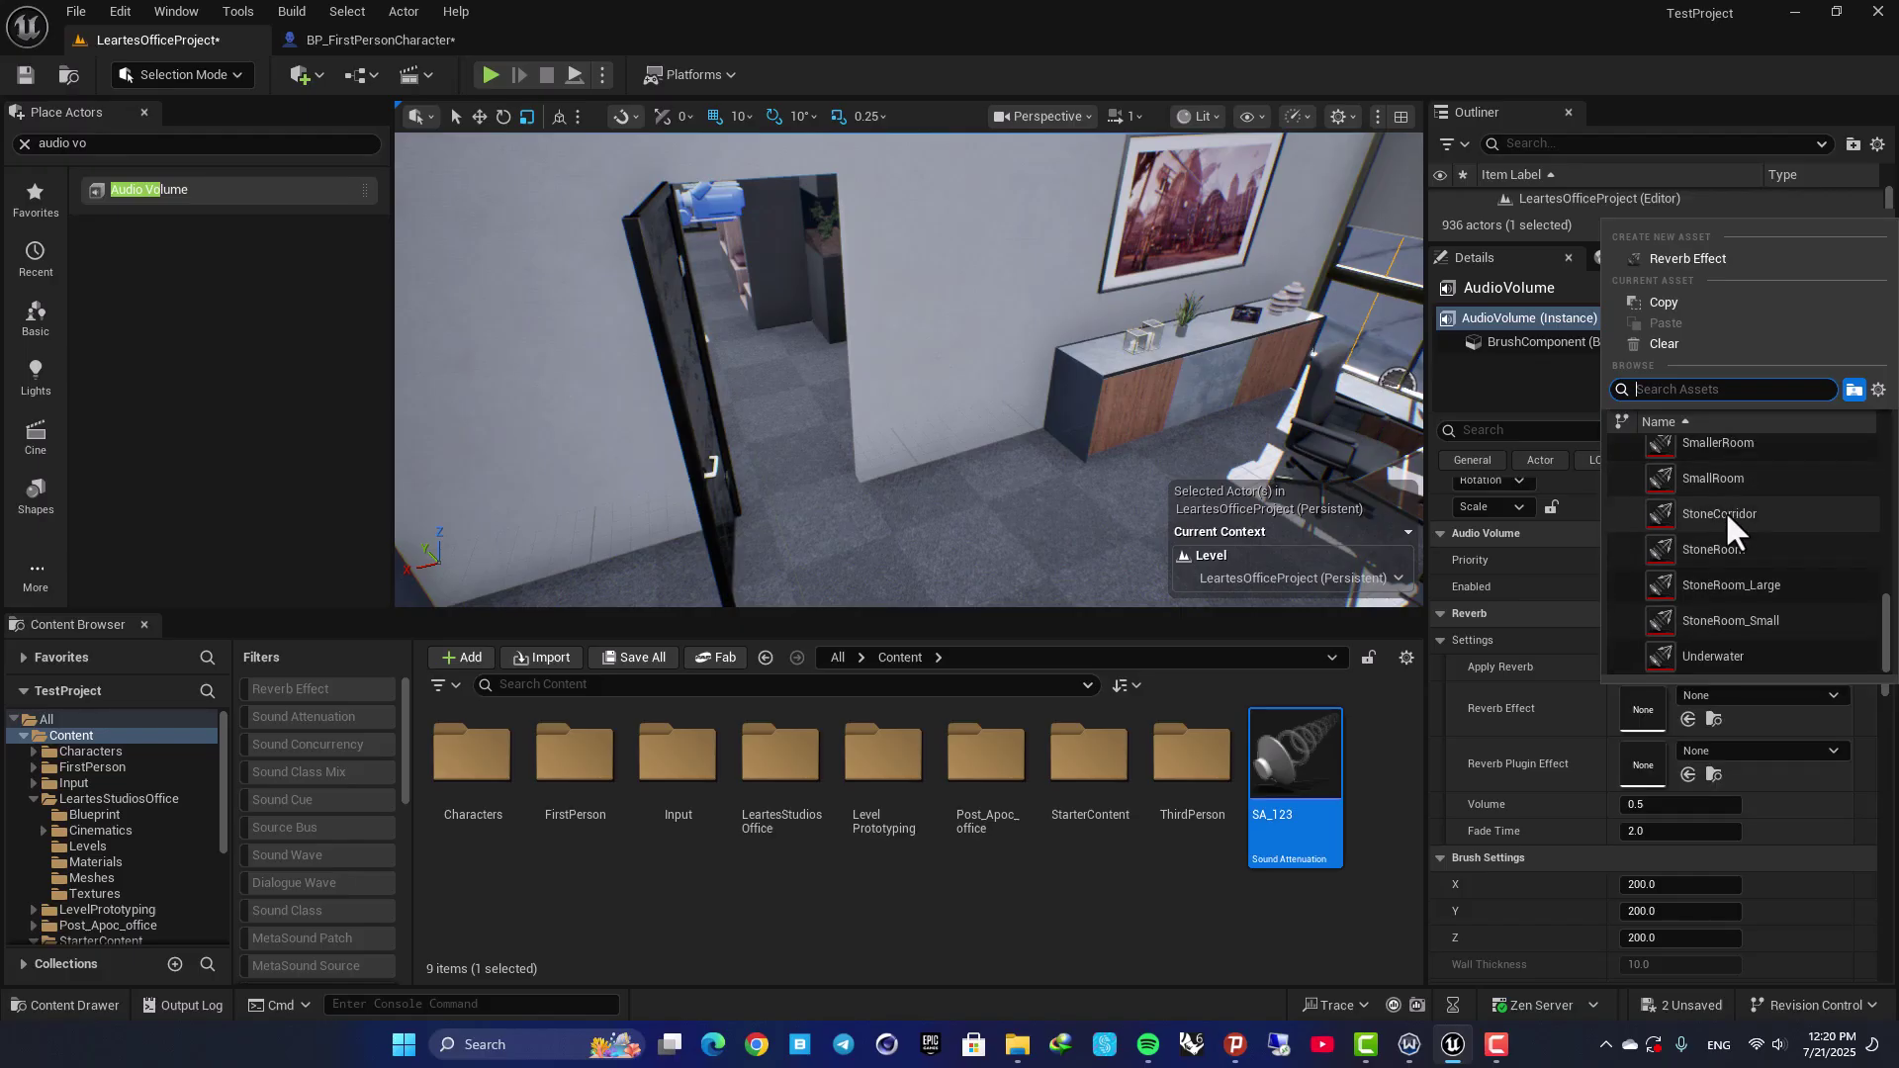
scroll(1739, 553, "up", 5)
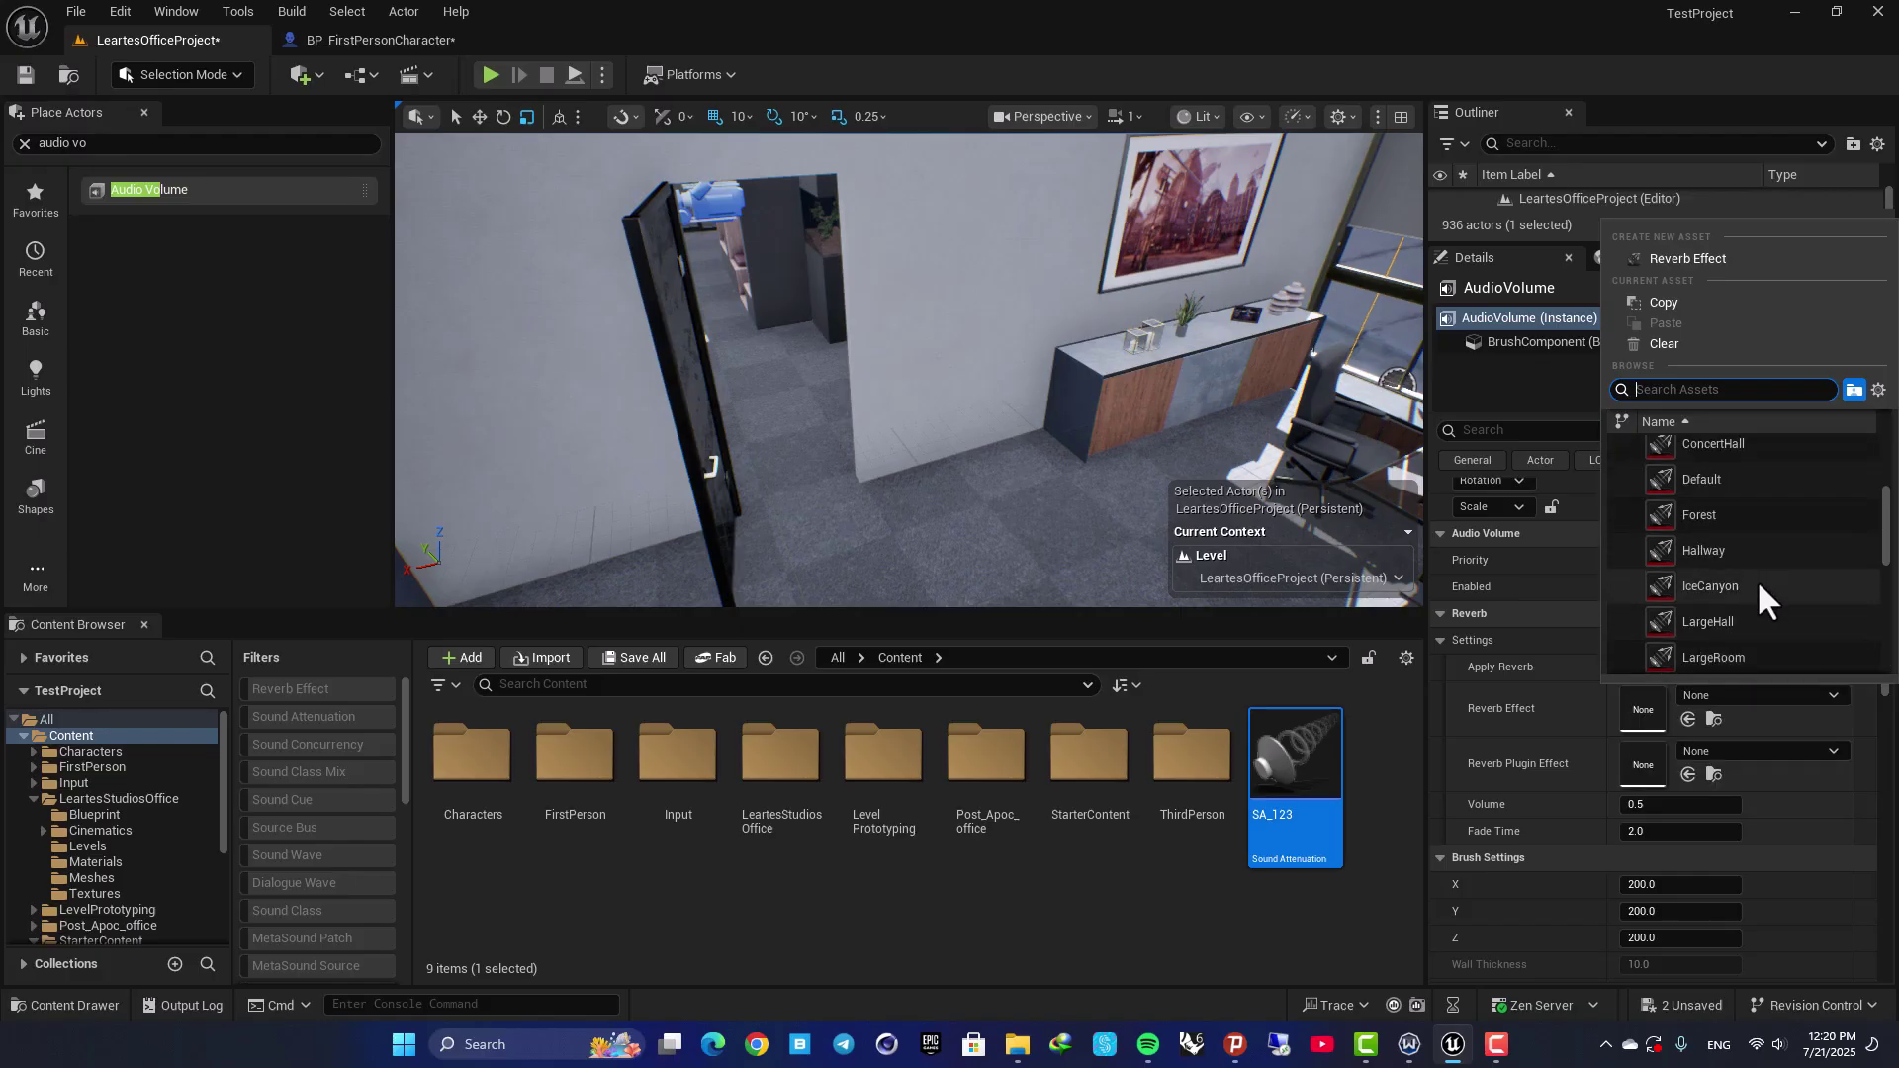
scroll(1757, 582, "up", 2)
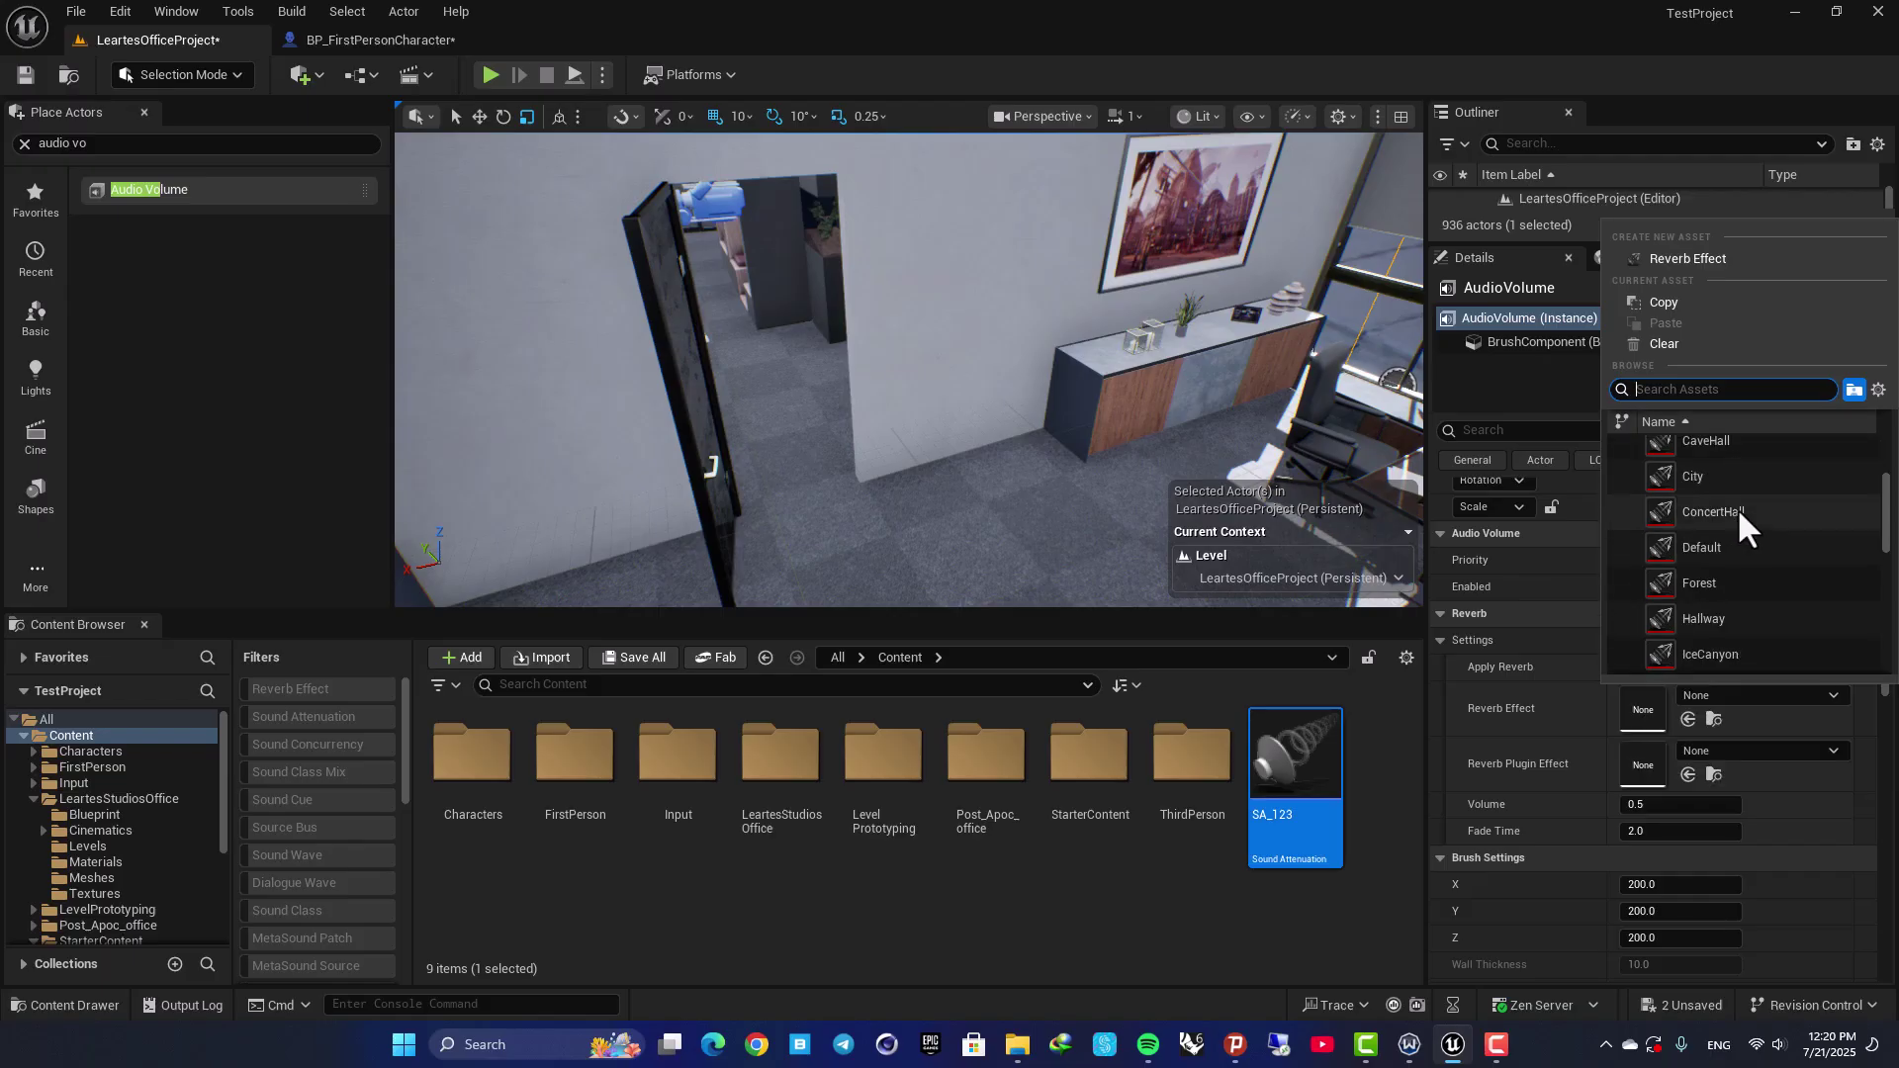
scroll(1741, 513, "down", 3)
left_click(1771, 560)
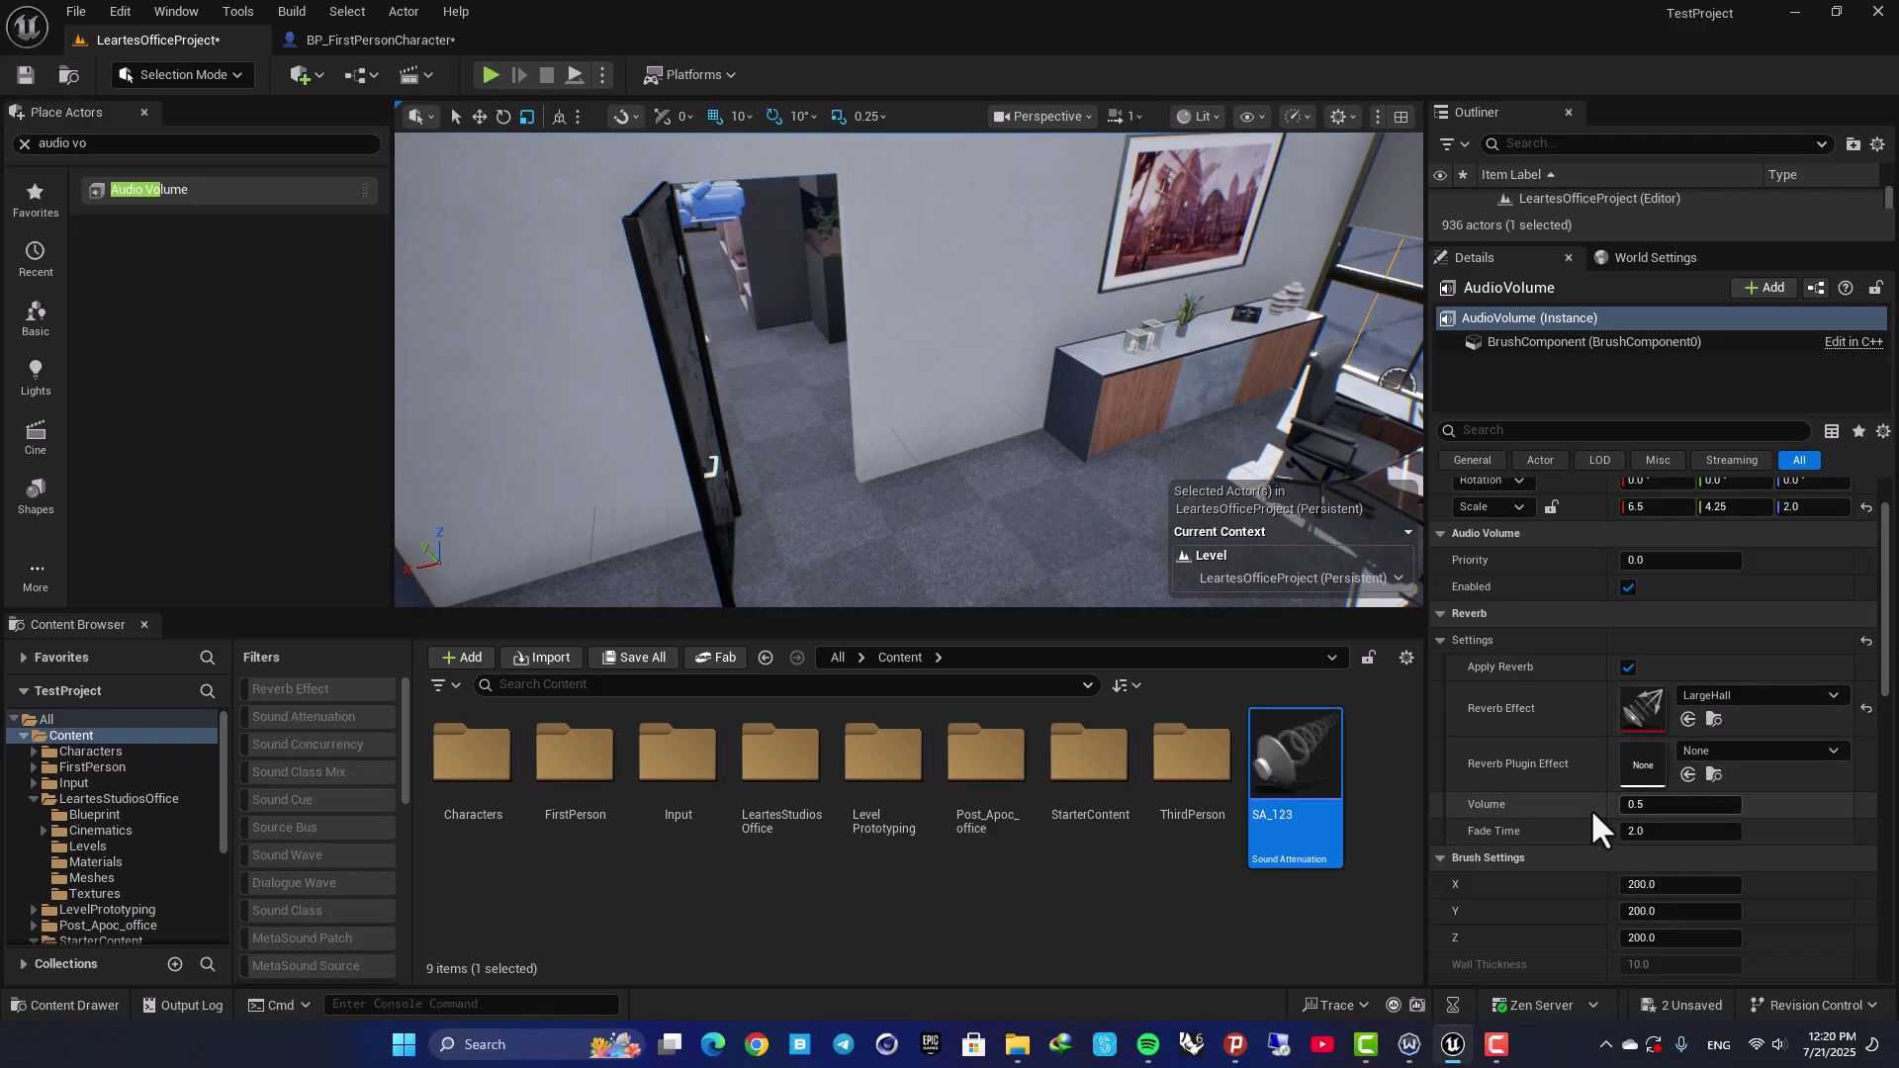
scroll(1583, 772, "down", 2)
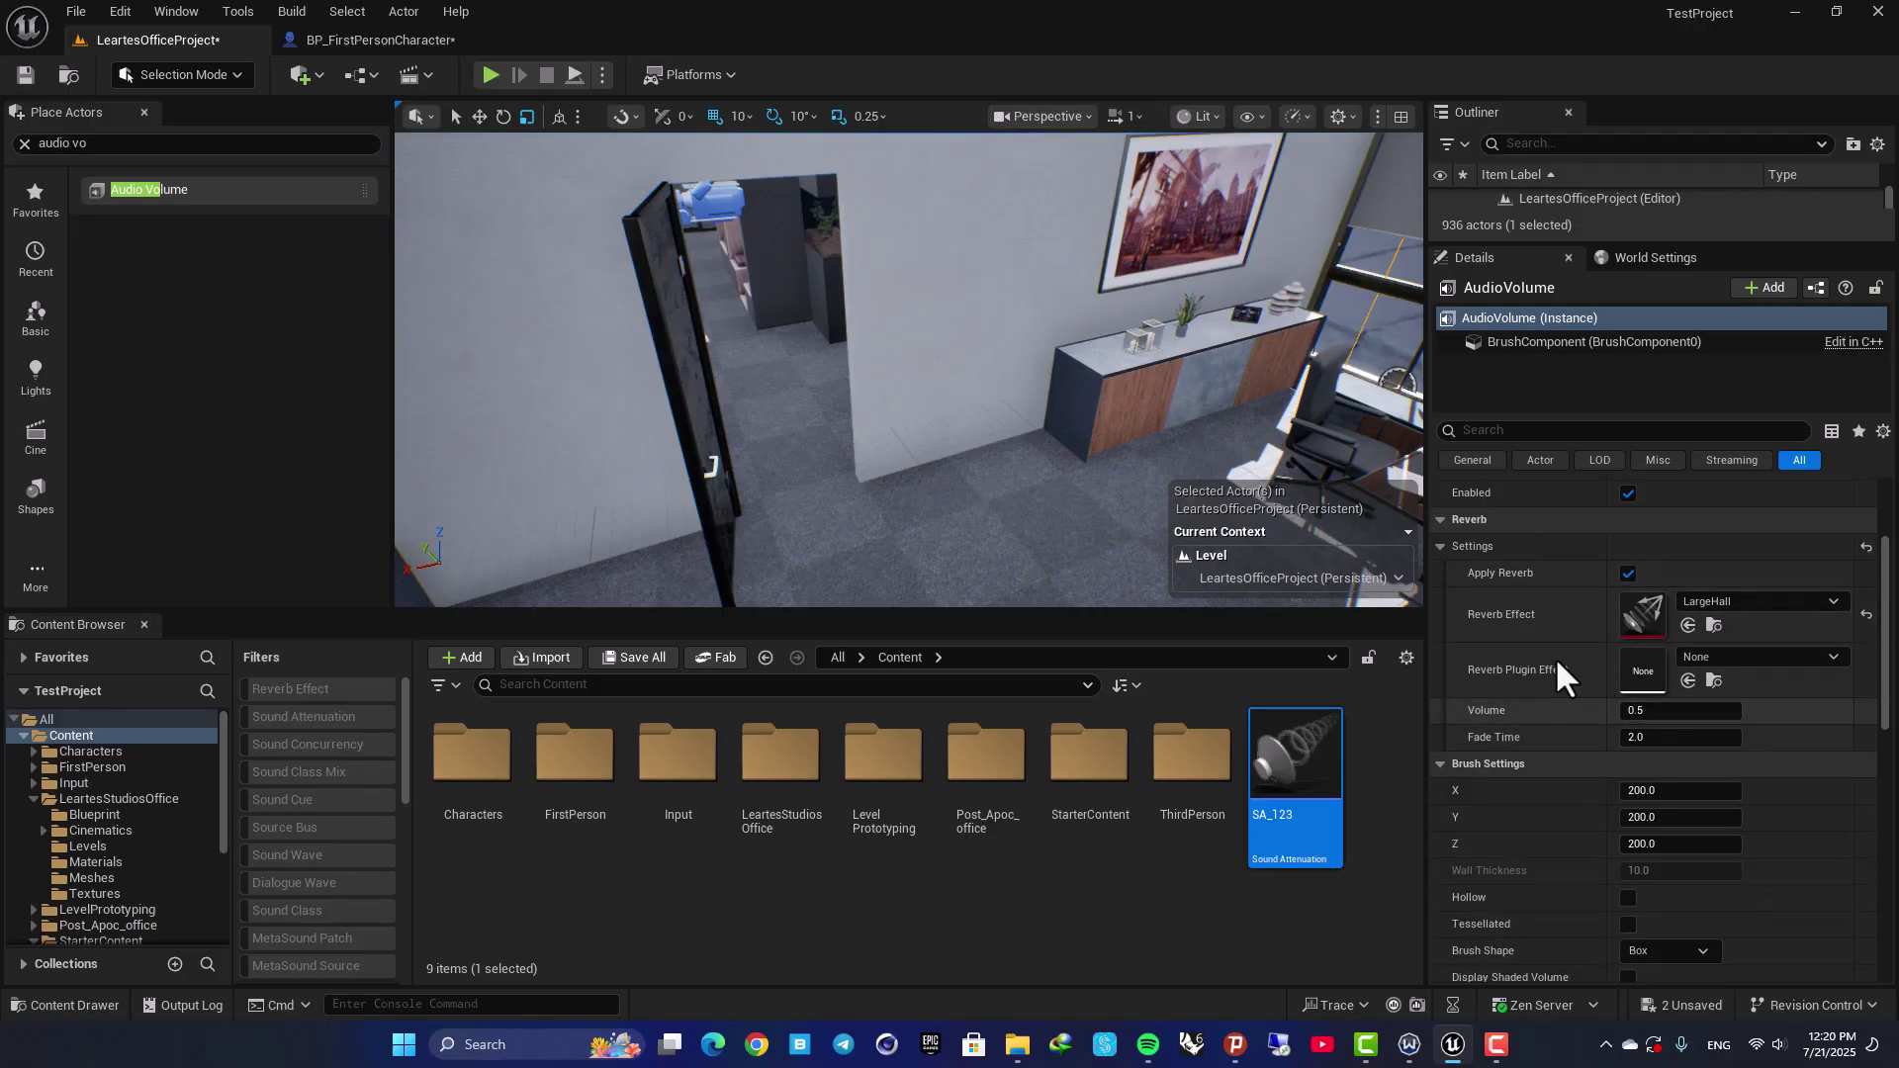
Play the office level and walk the character into the Audio Volume room, jumping there to test the LargeHall reverb
left_click(26, 146)
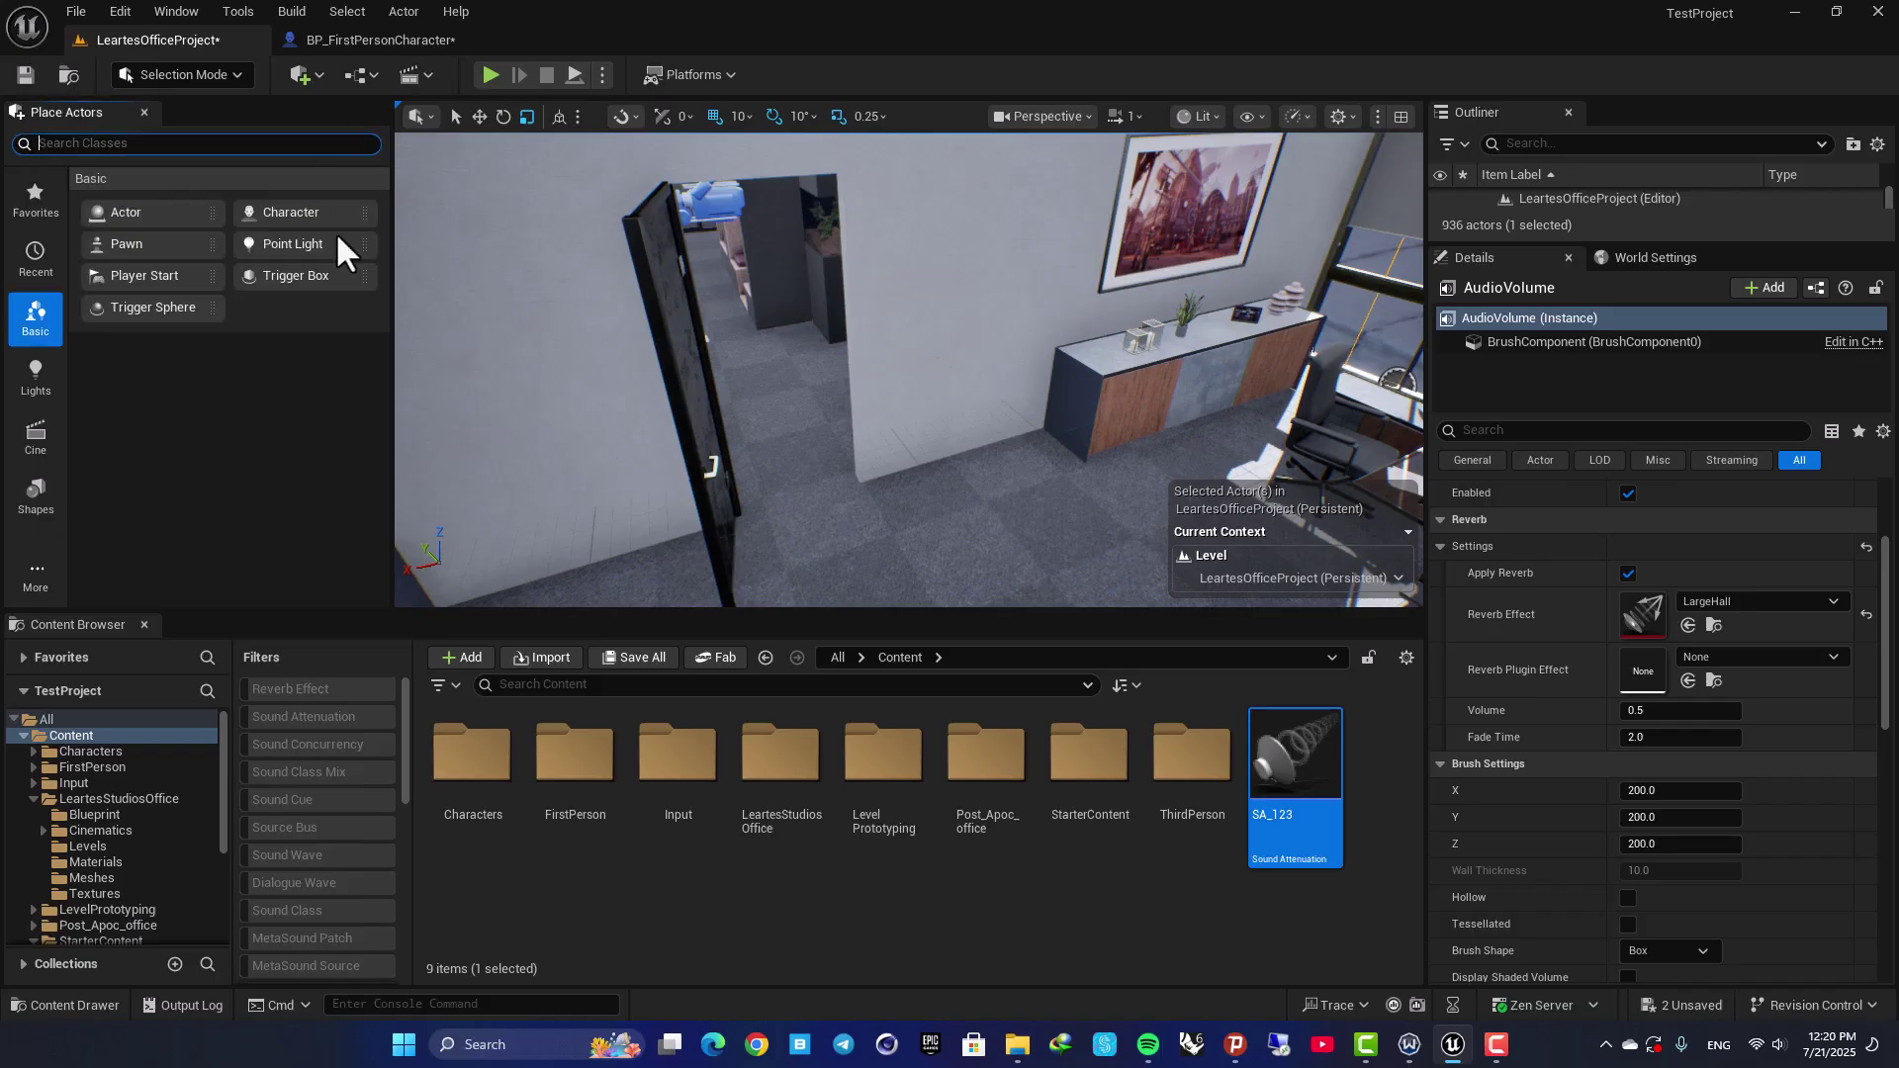
left_click(481, 77)
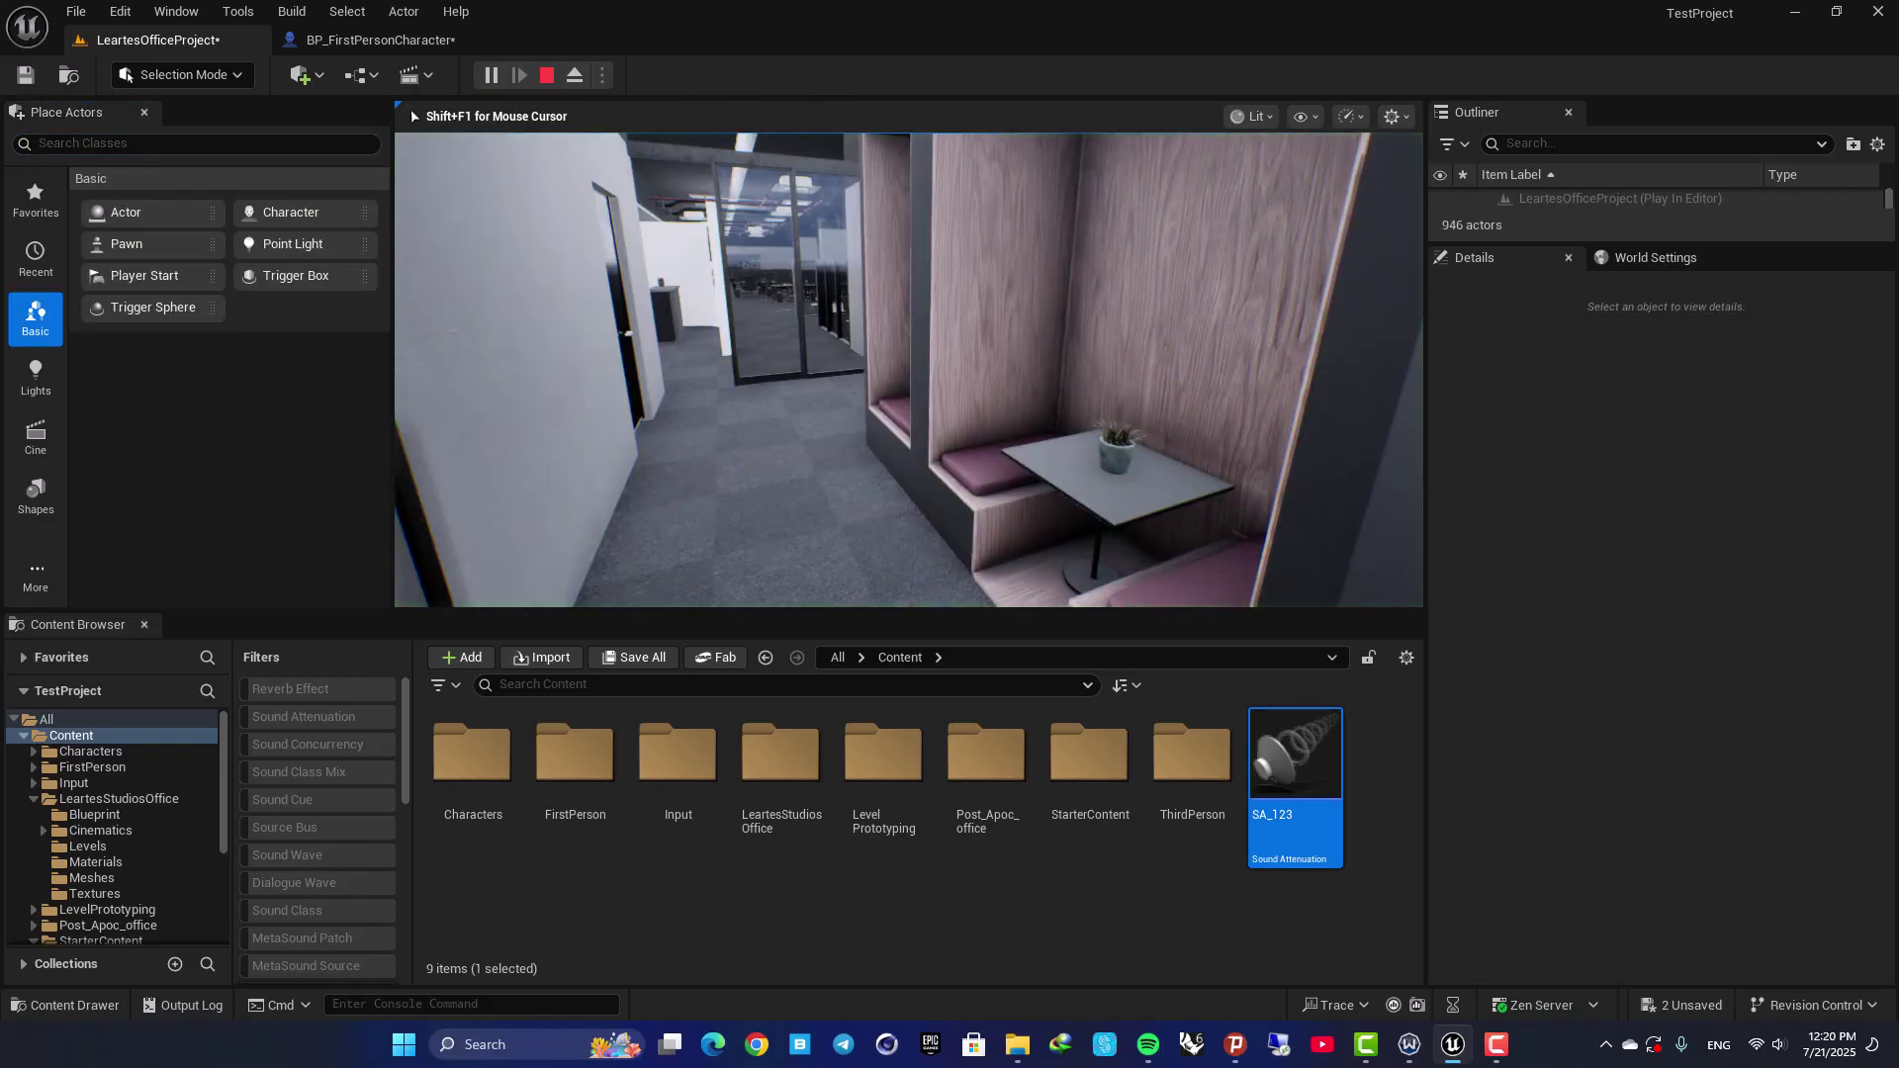
key("w")
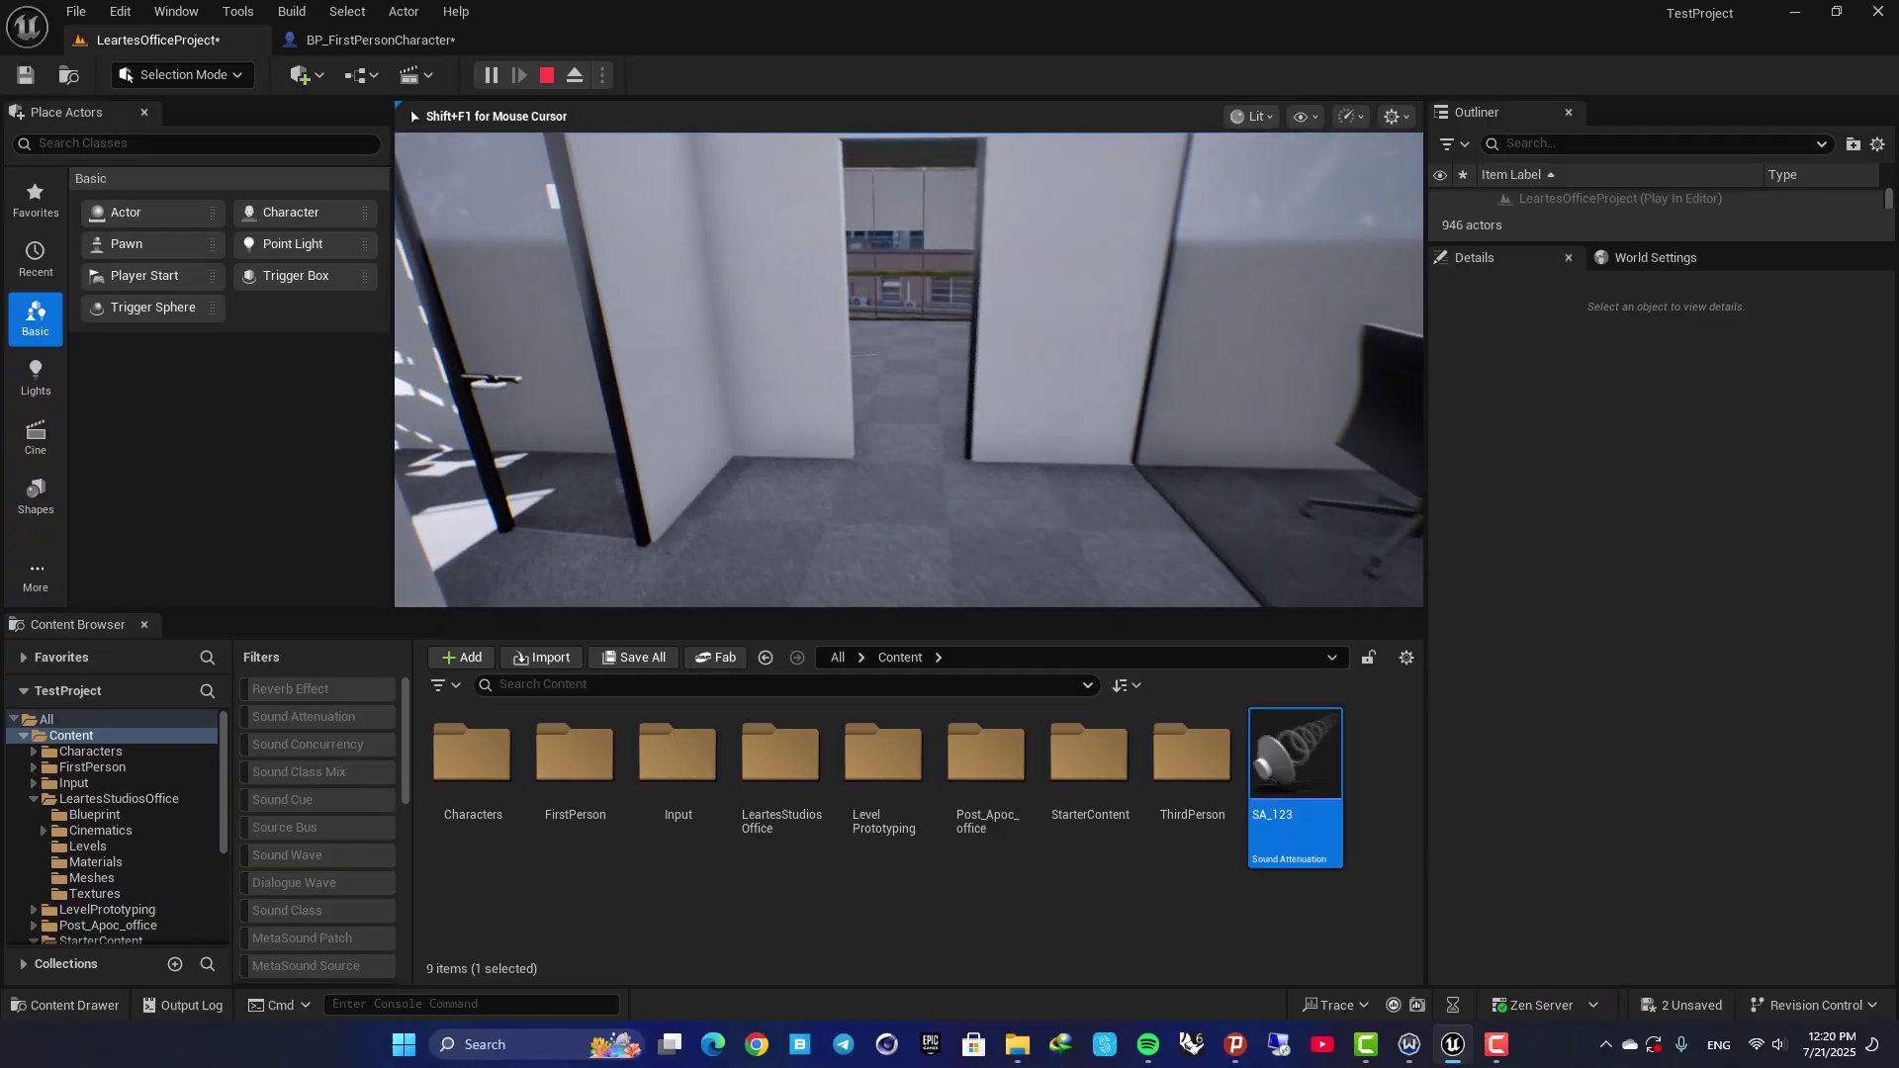
key("w")
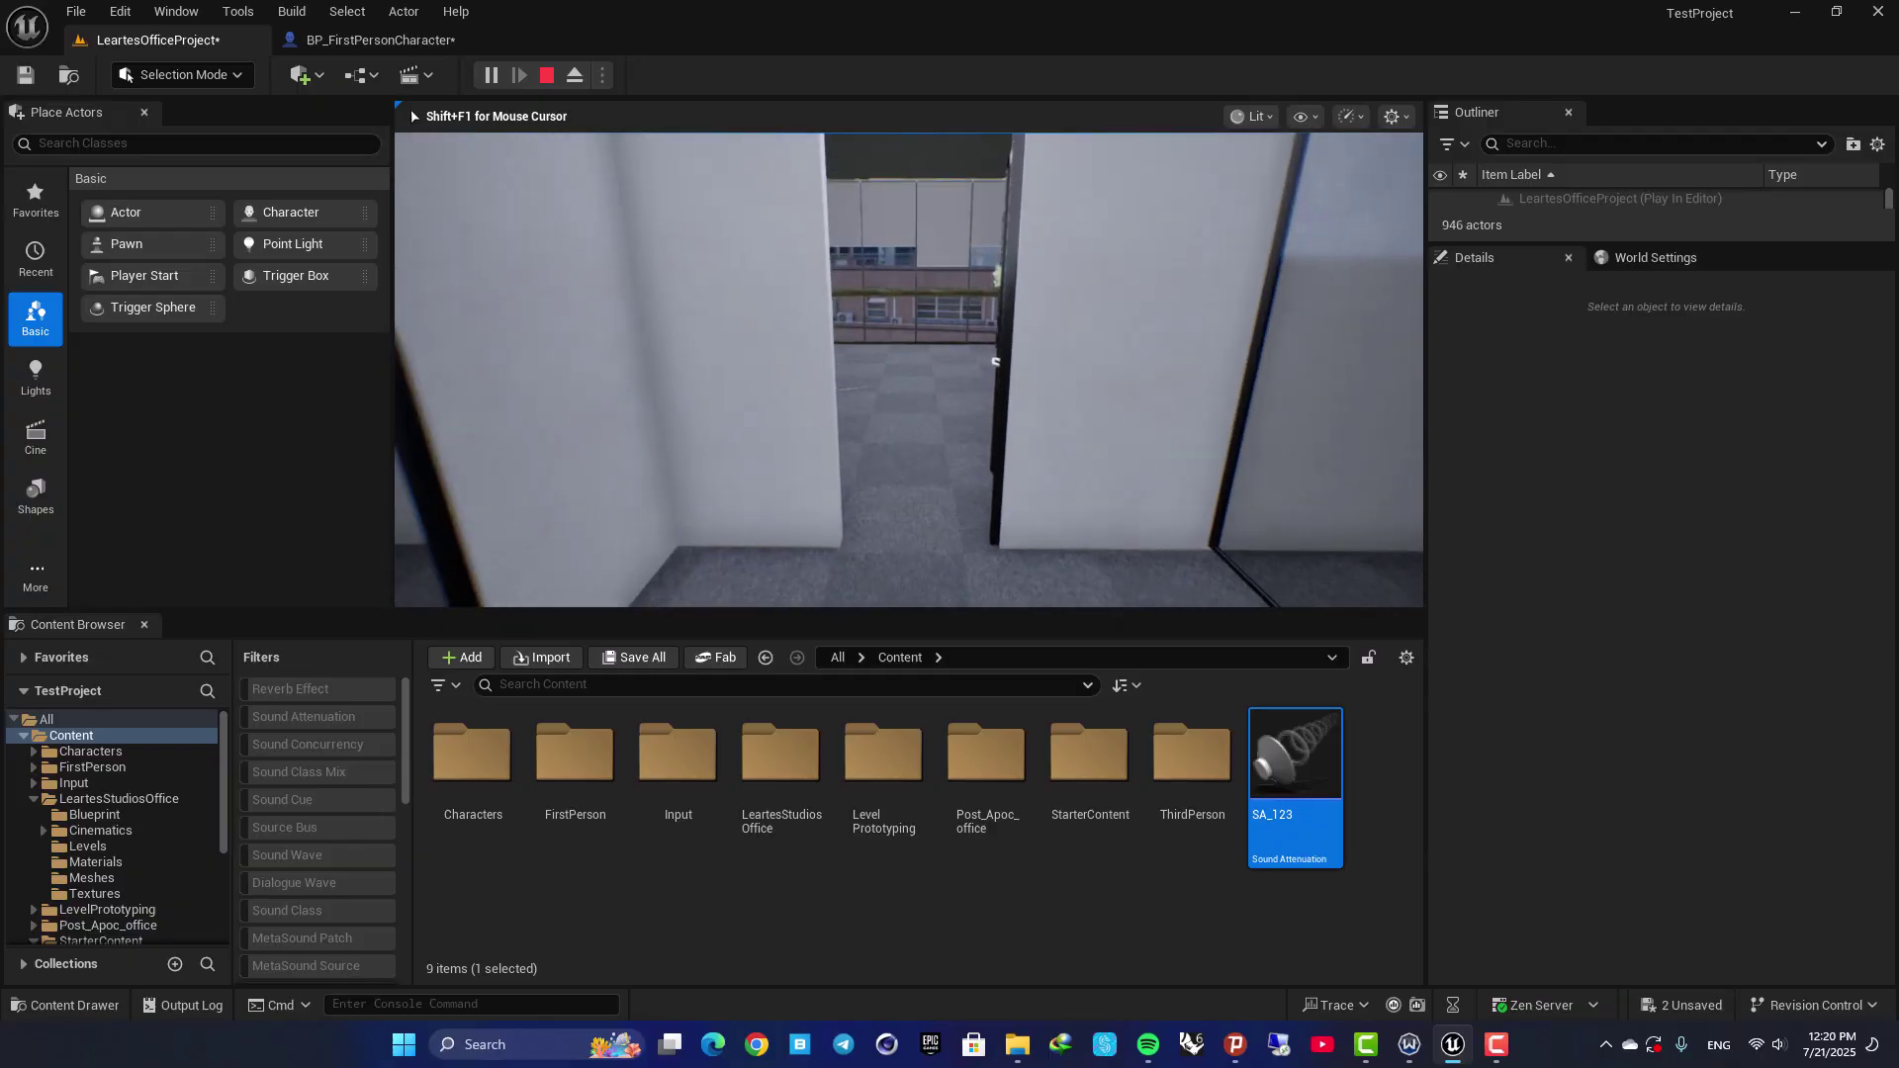
key("w")
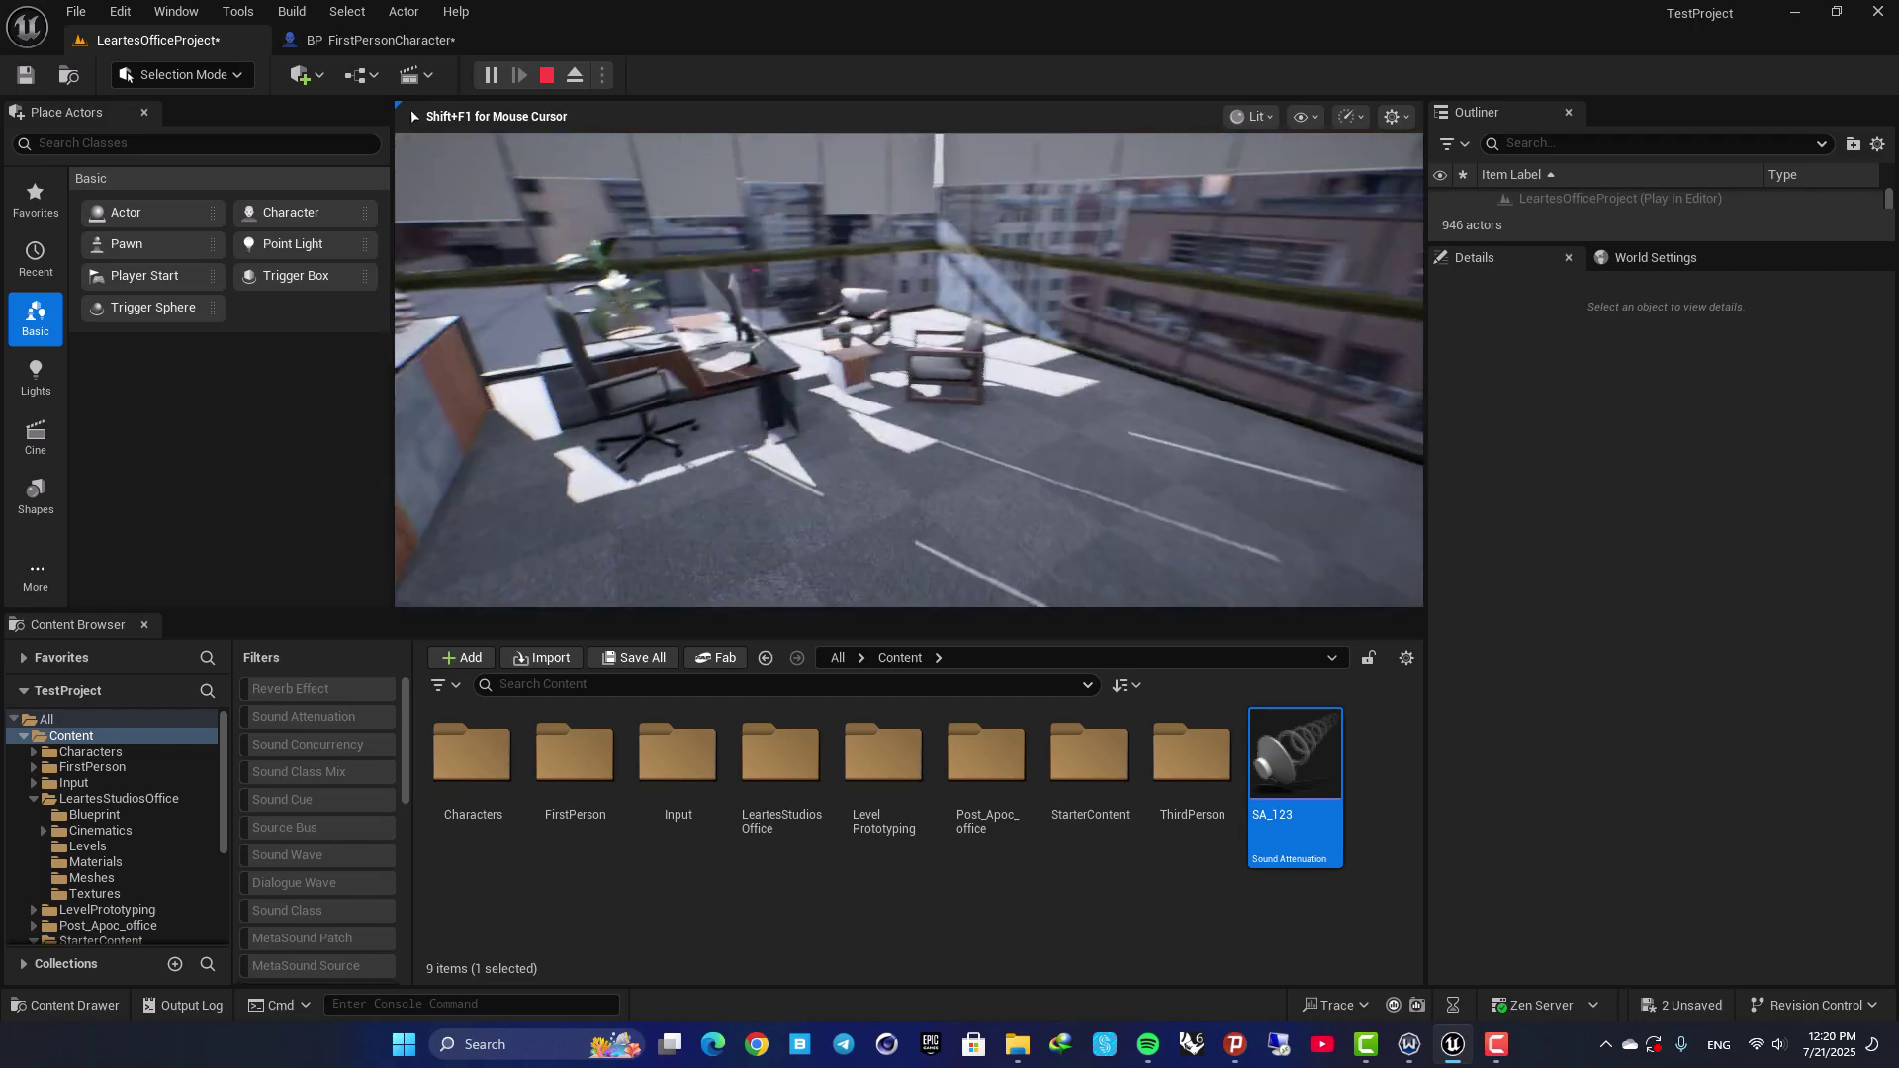
key("space")
key("space")
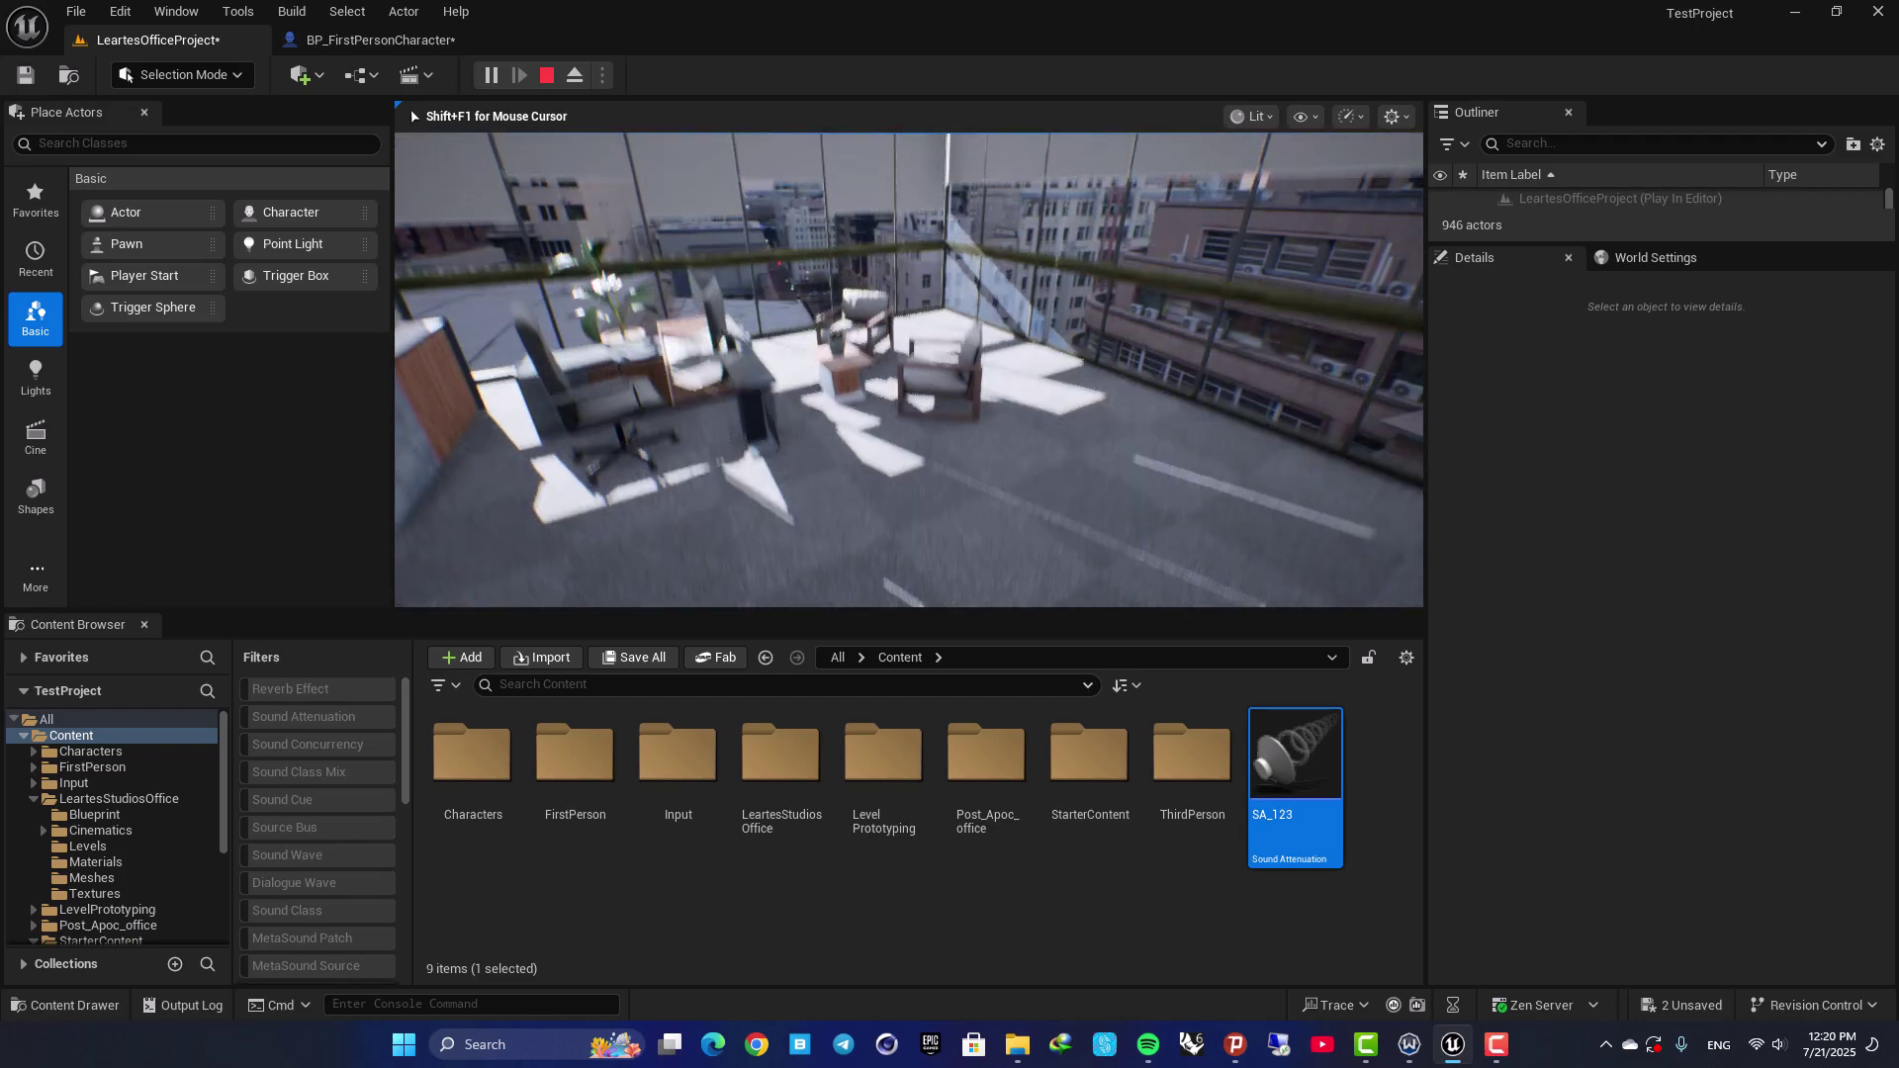
key("space")
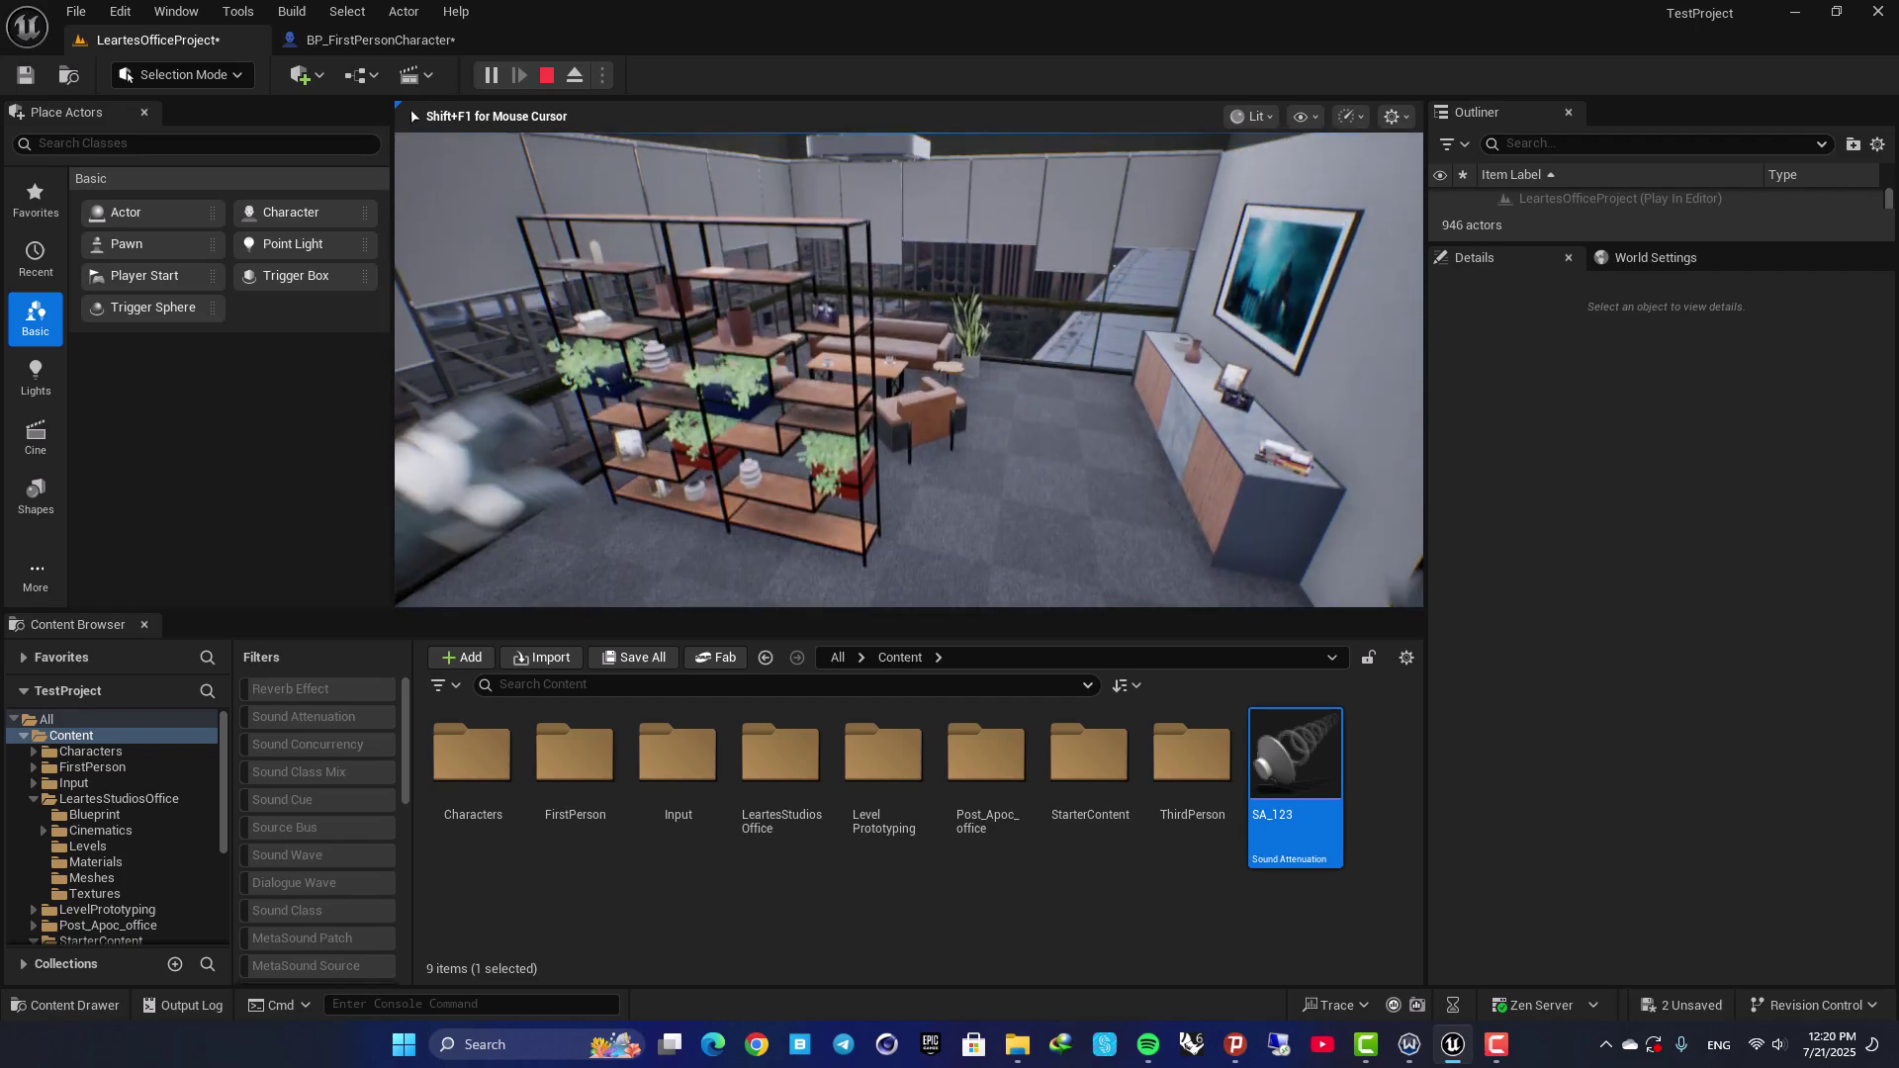
Walk the character back out through the room's open door and end the play session
key("w")
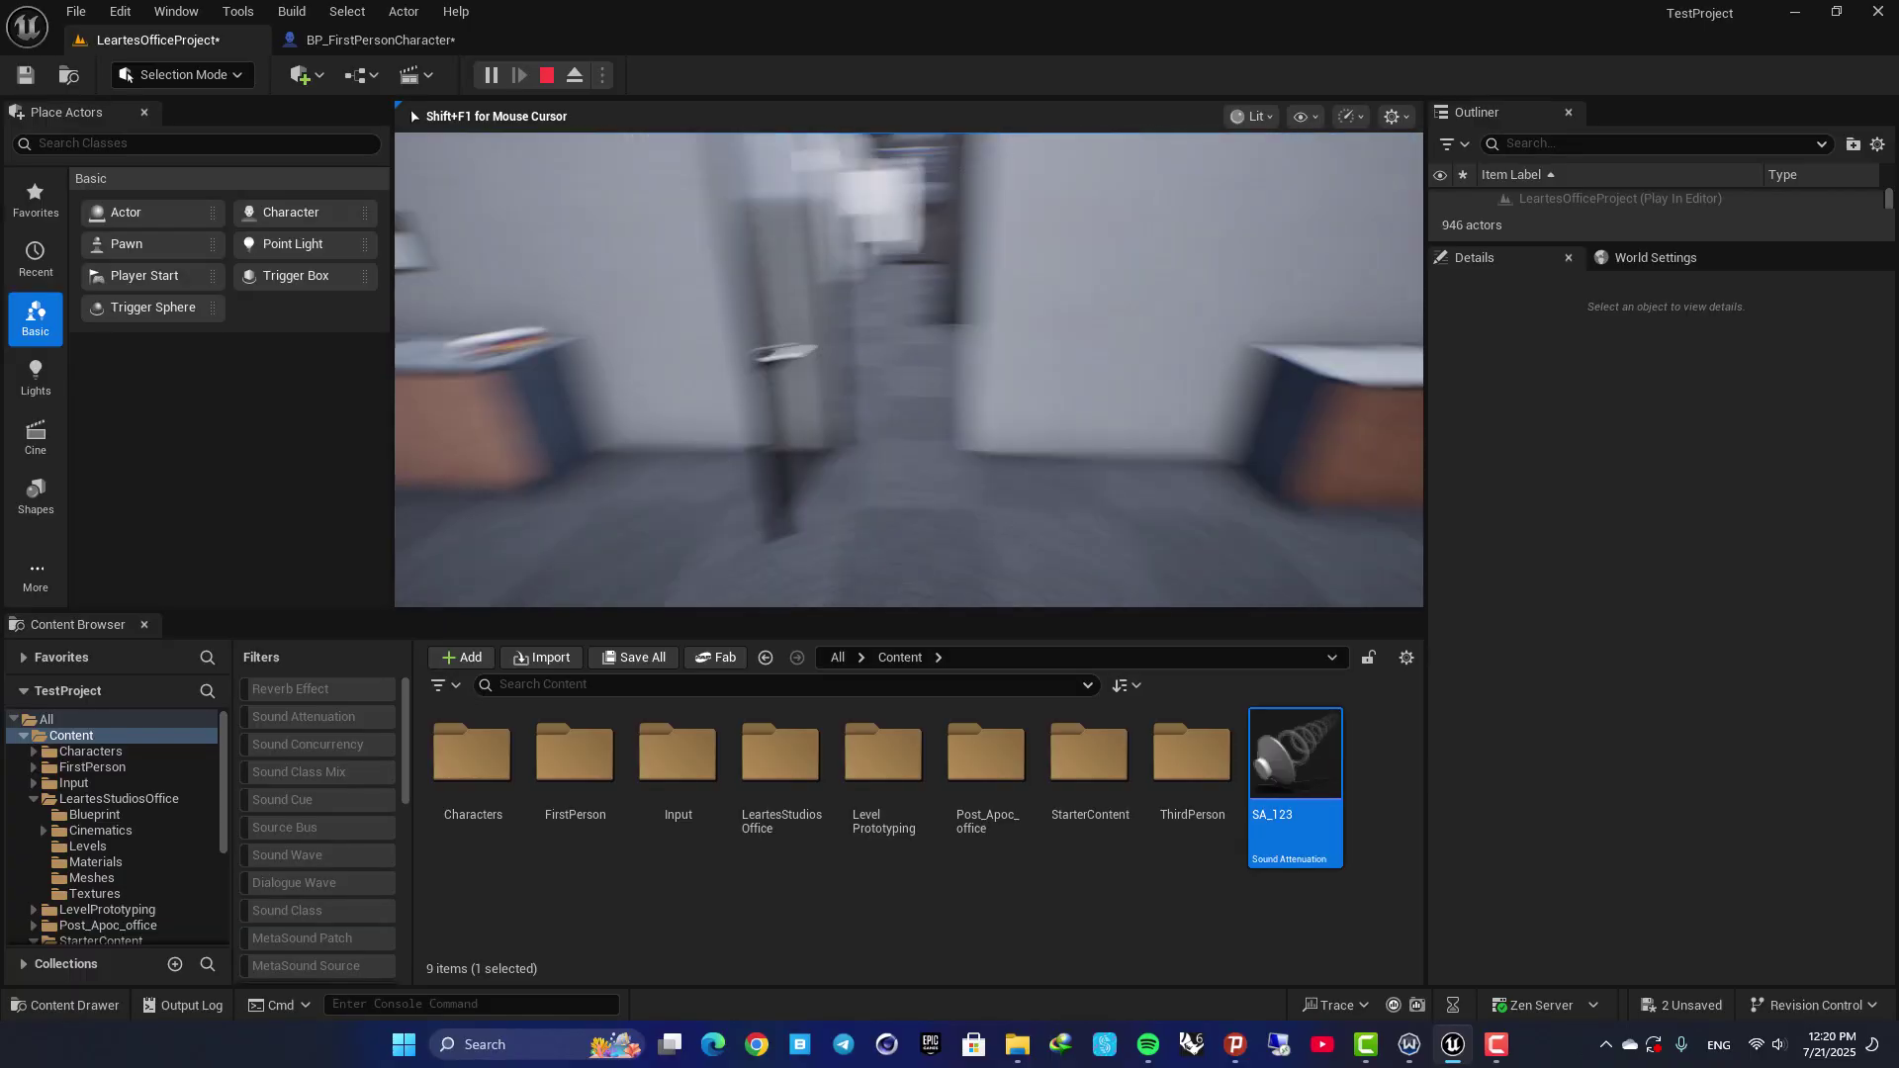
key("w")
key("Escape")
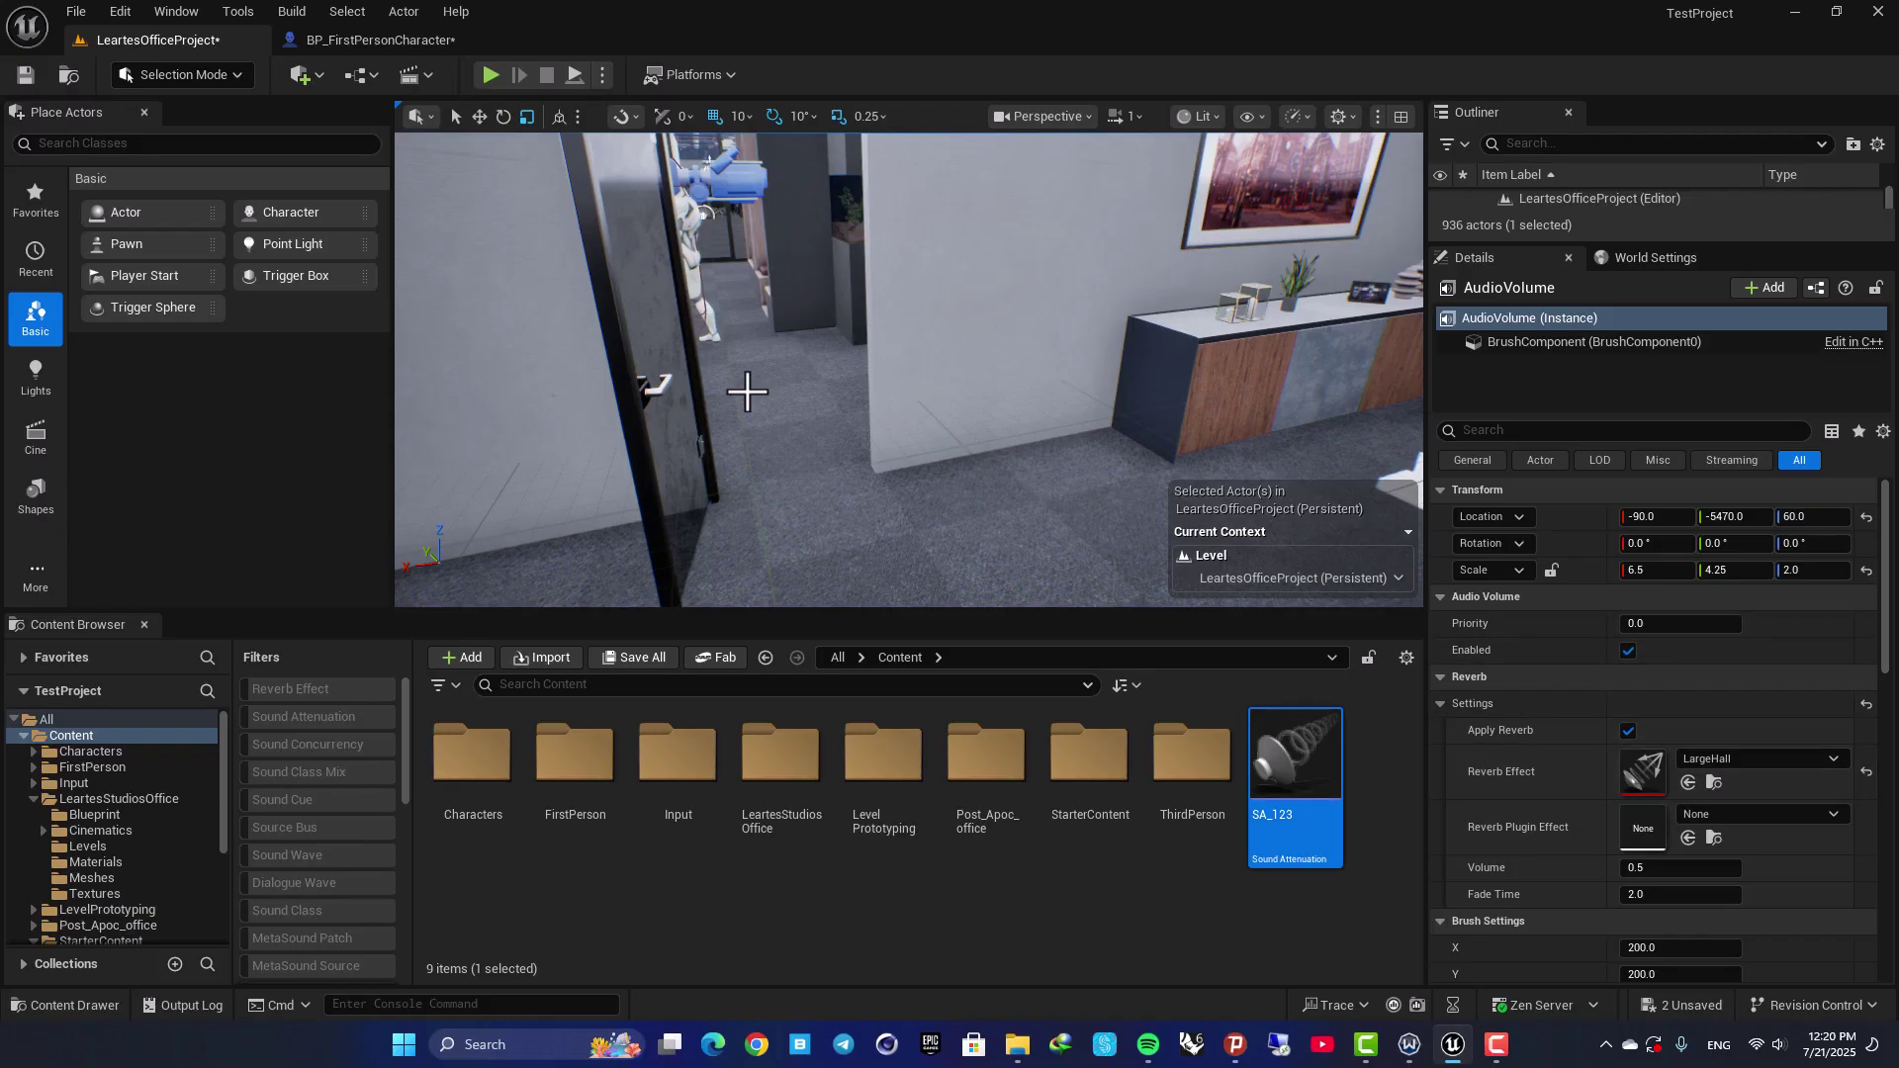
right_click_drag(747, 392, 989, 396)
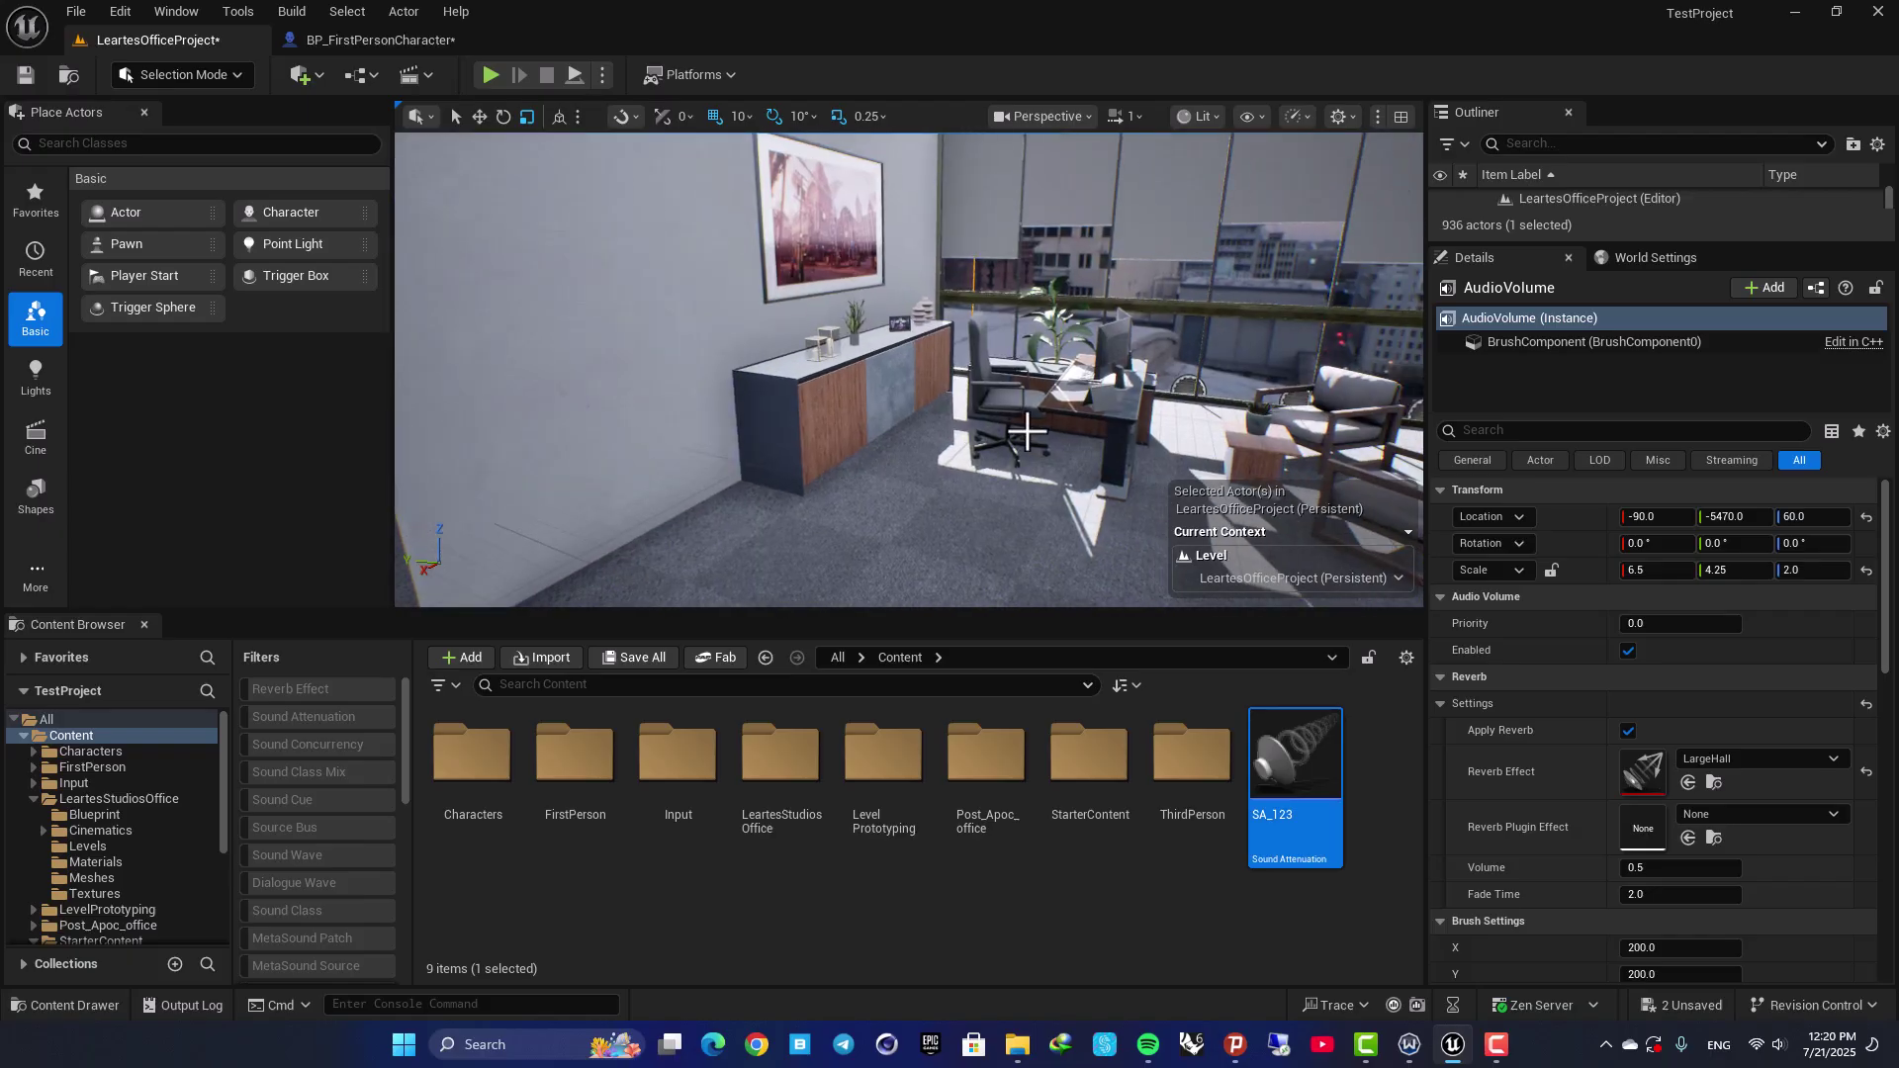